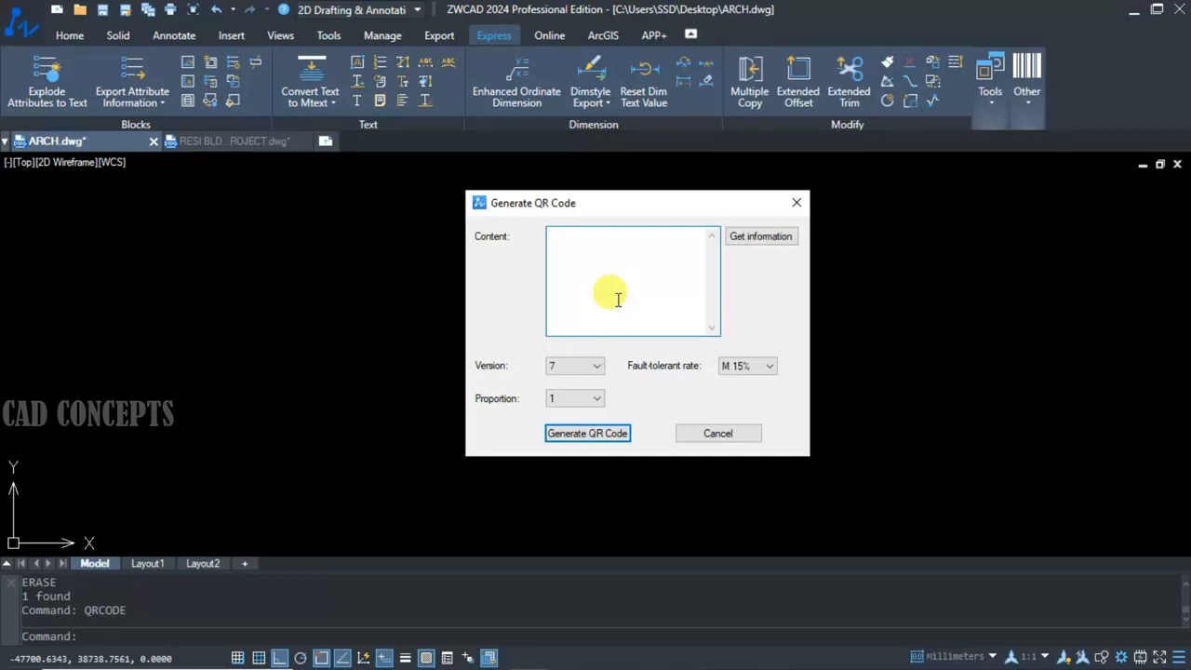
# Generate a QR code with the content "THIS DRAWING REQUIRED APPROVAL AS SOON AS POSSIBLE" at proportion 1 and place it in the empty model space.
pyautogui.write('THI')
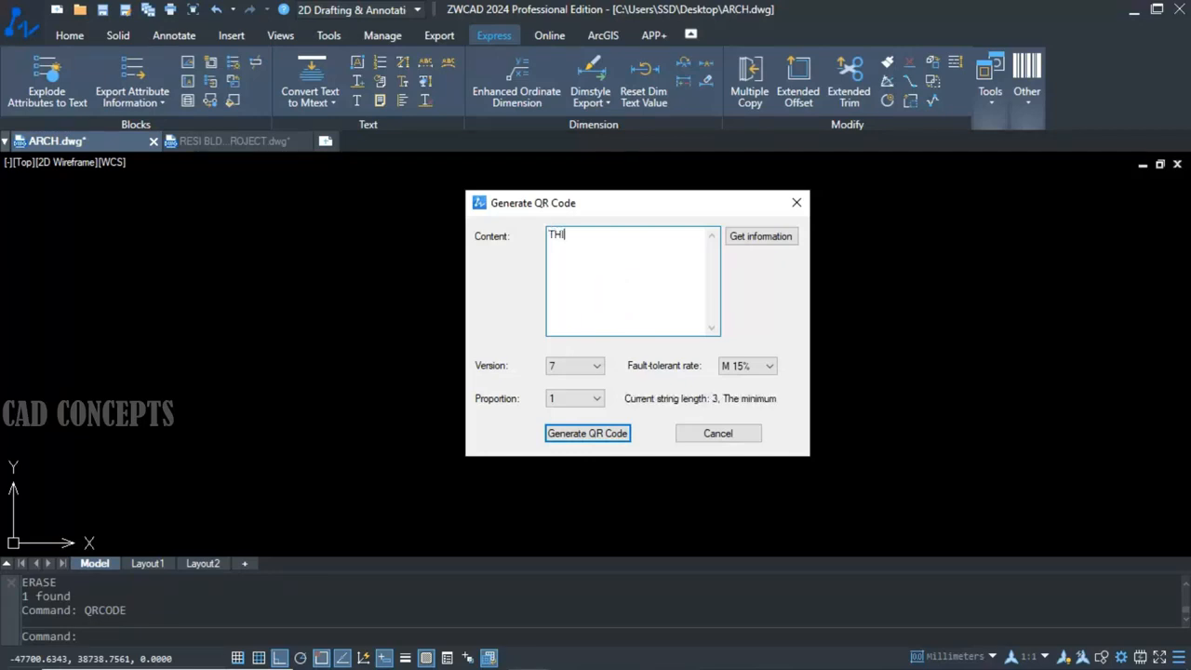
pyautogui.write('S DRAWING REQUIRED APPROVA')
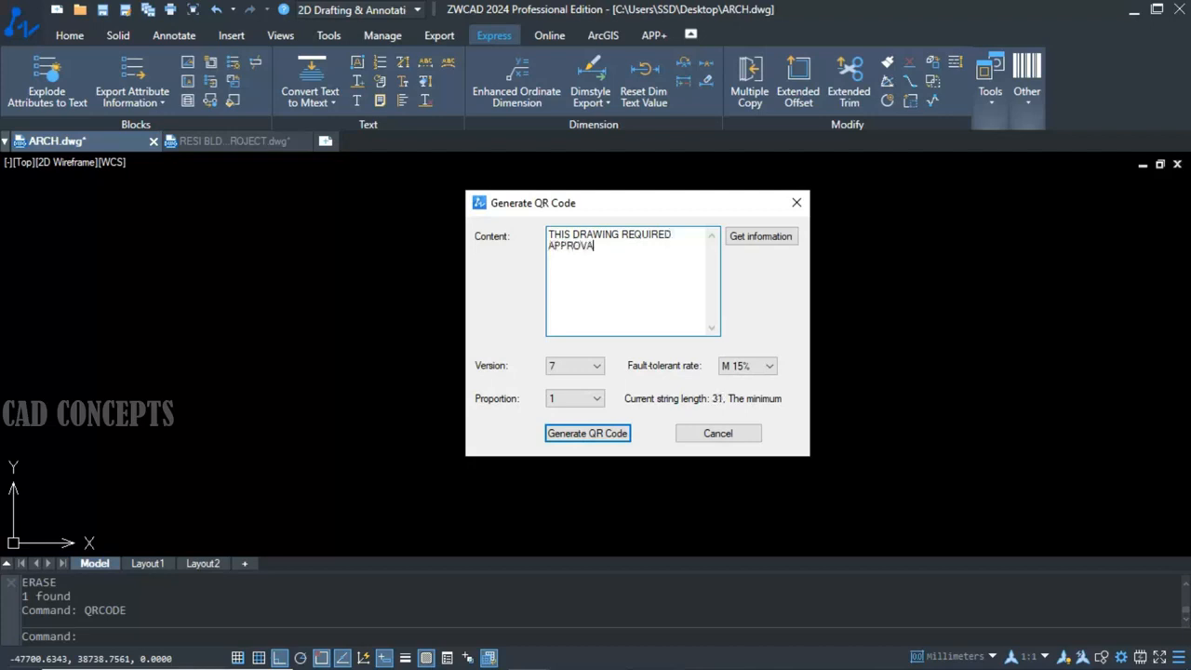
pyautogui.write('S SOON AS POSSIBLE')
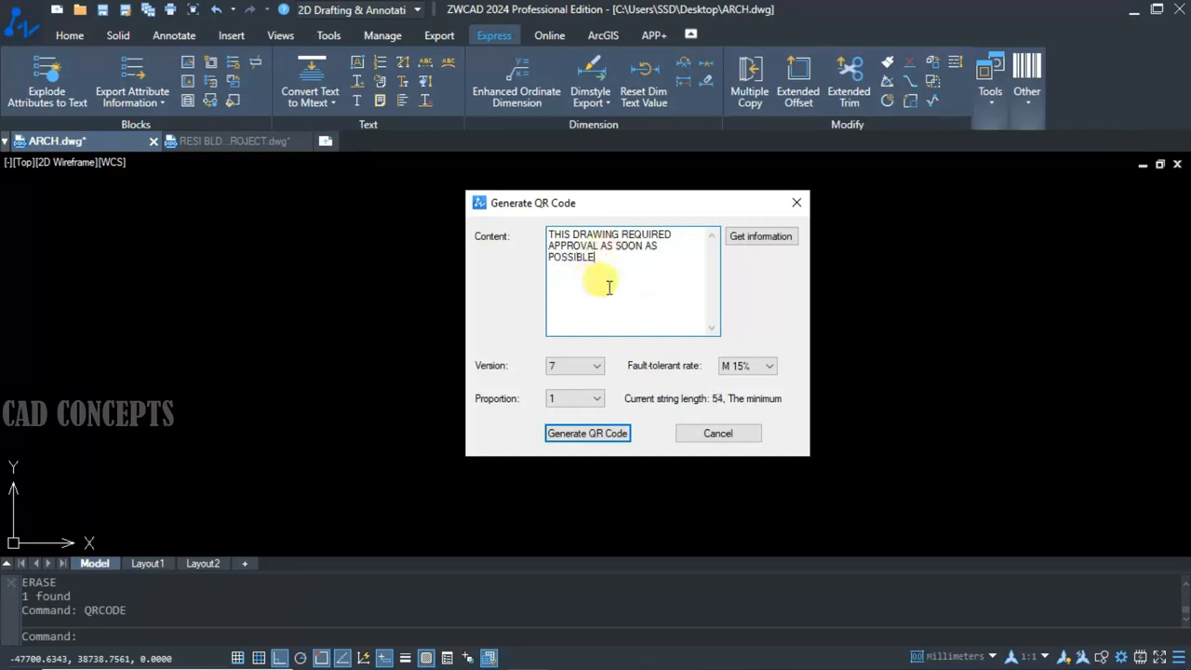
pyautogui.click(558, 395)
pyautogui.click(574, 400)
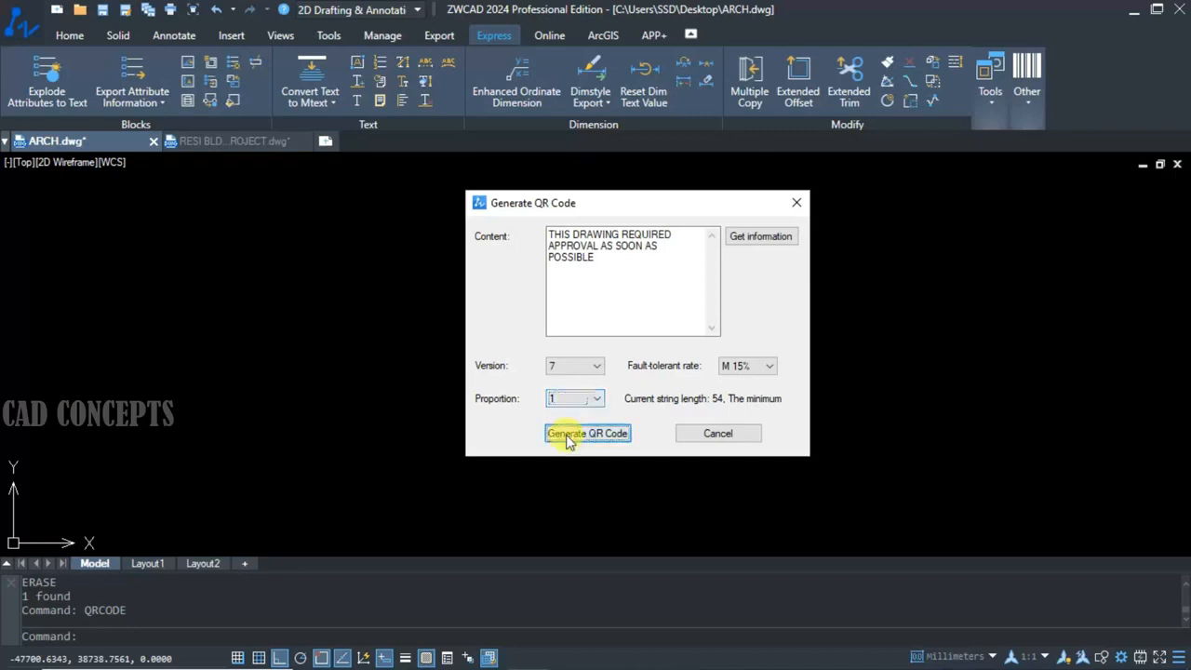
pyautogui.click(560, 433)
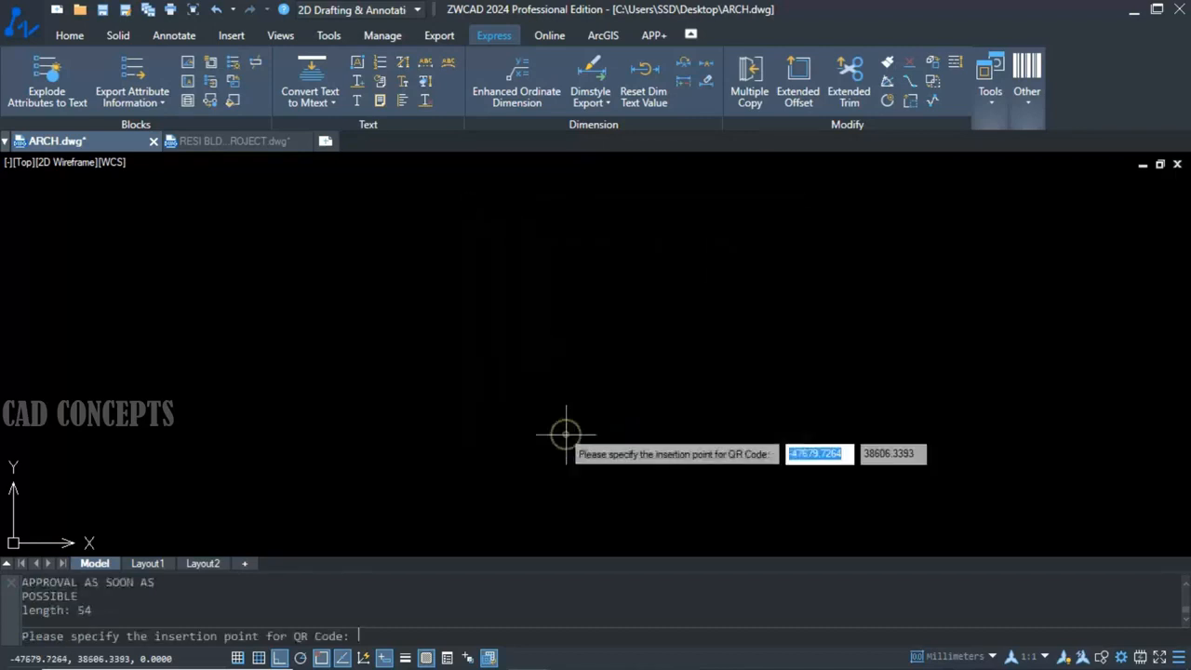
pyautogui.click(407, 518)
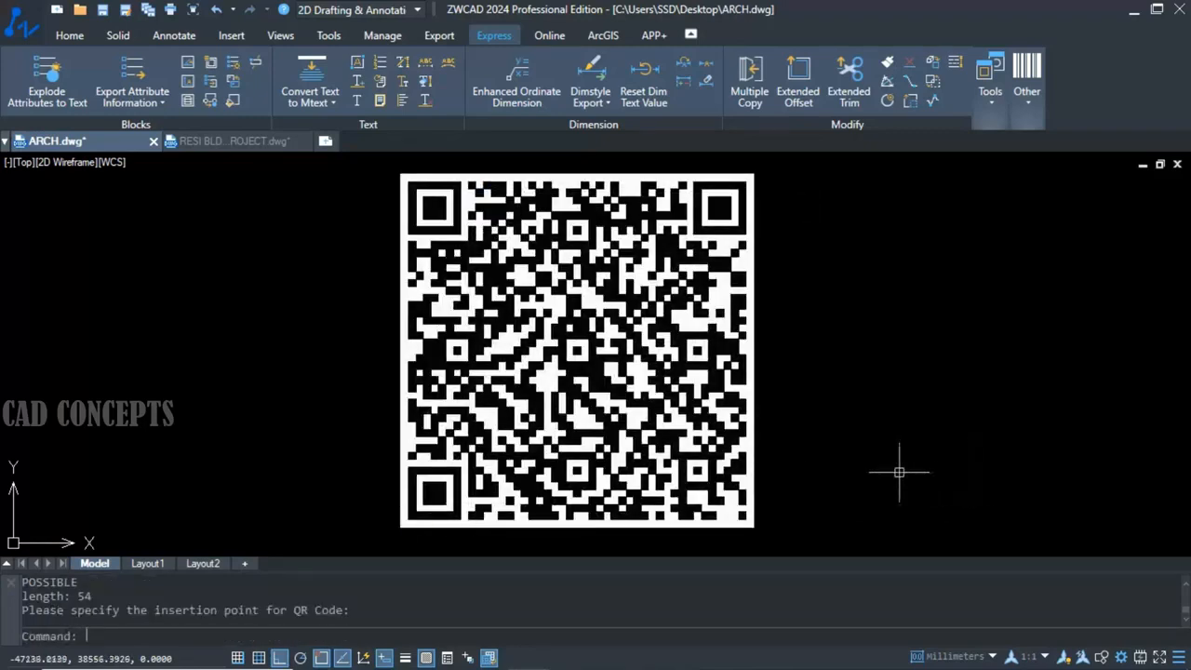
pyautogui.click(632, 387)
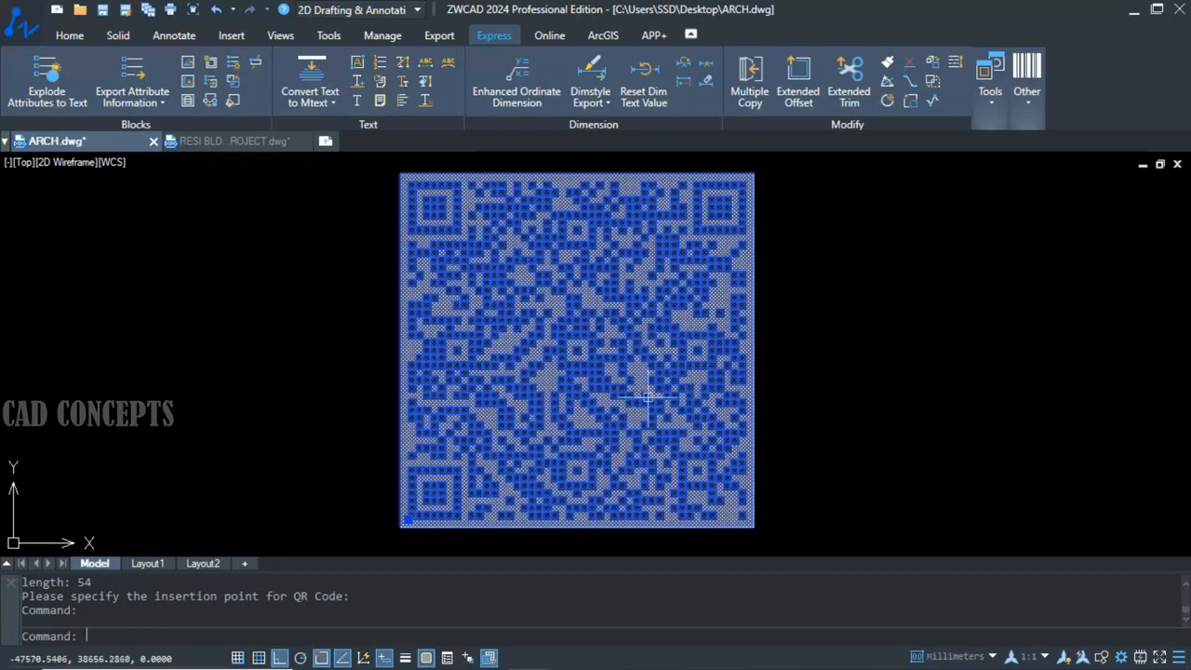
pyautogui.doubleClick(648, 396)
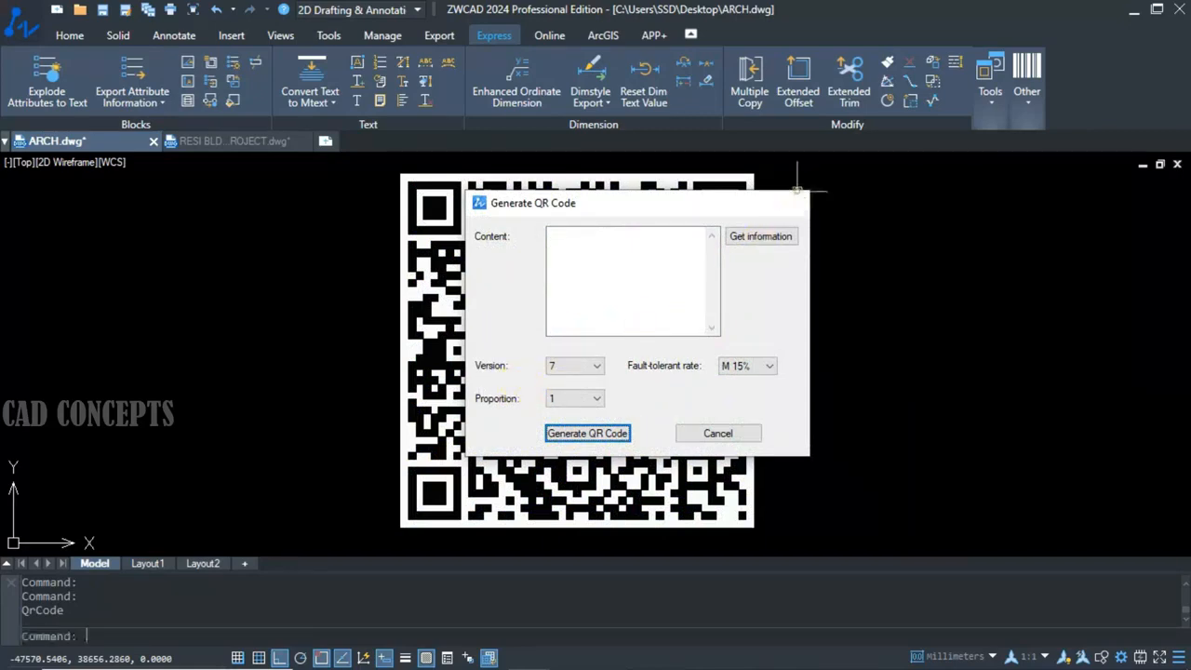
pyautogui.click(796, 202)
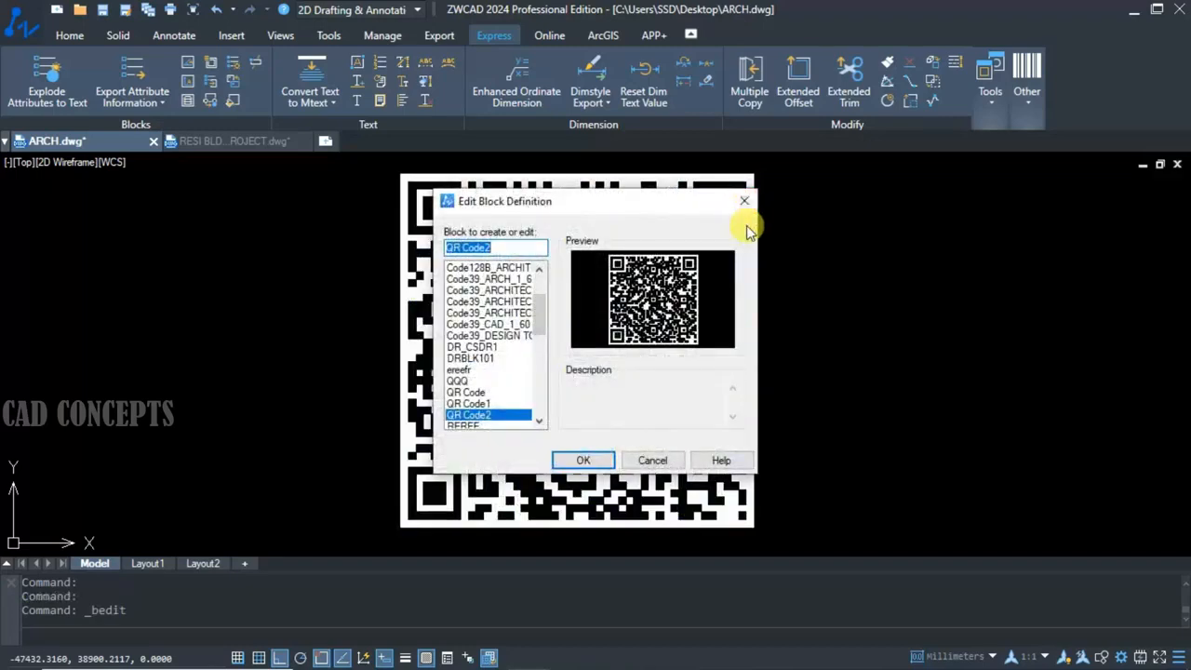
pyautogui.click(749, 198)
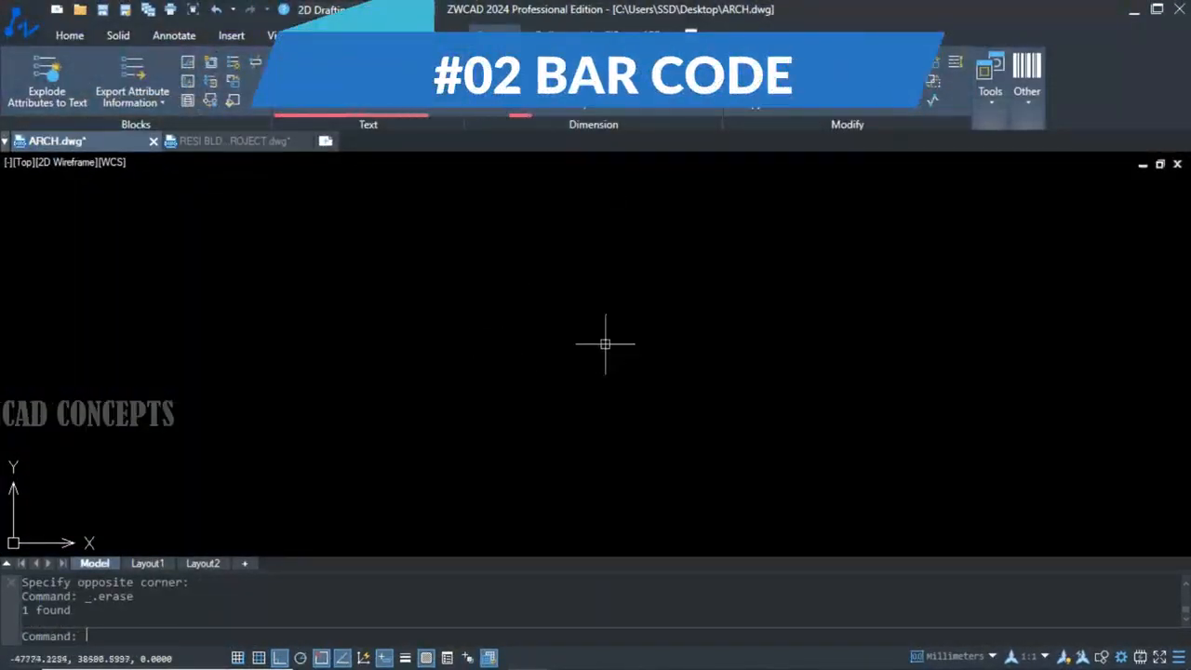
# Generate a Code39 bar code with the content "CAD" using BARCODE and place it in the empty model space.
pyautogui.write('BARC')
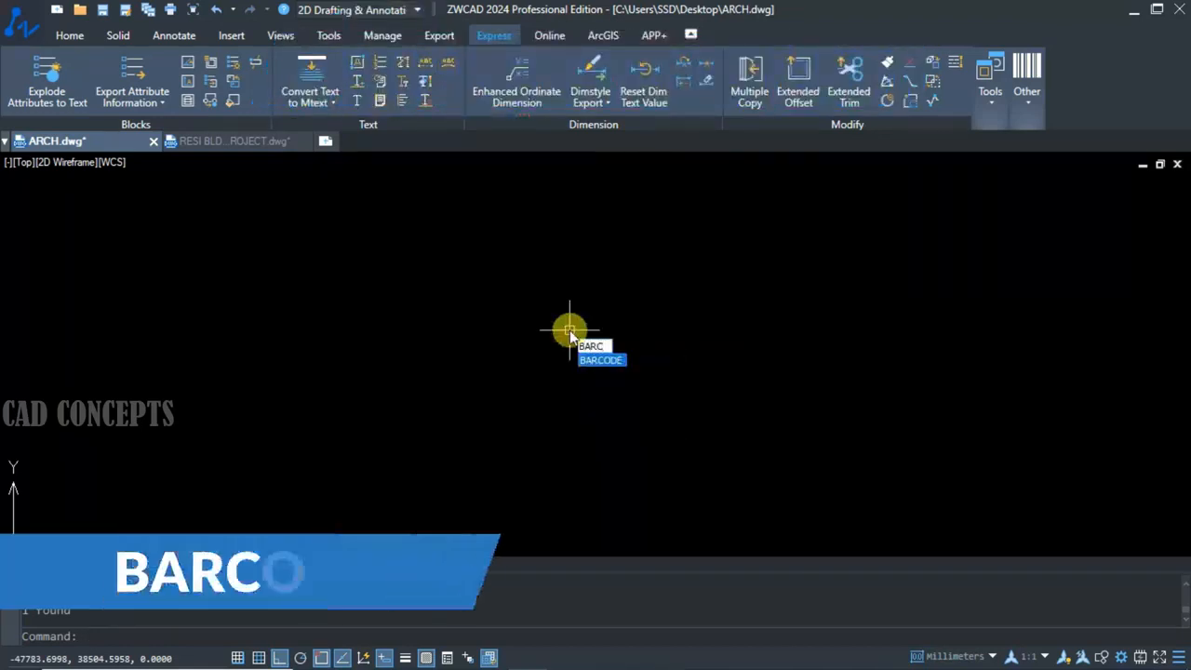
pyautogui.press('Return')
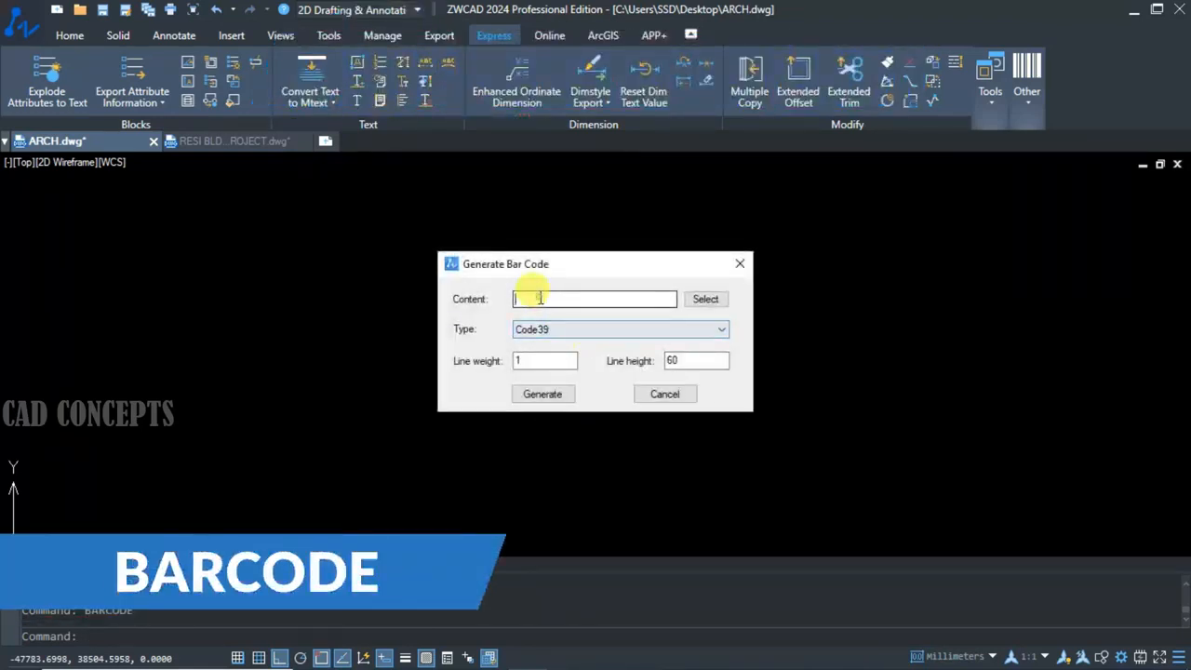
pyautogui.click(540, 298)
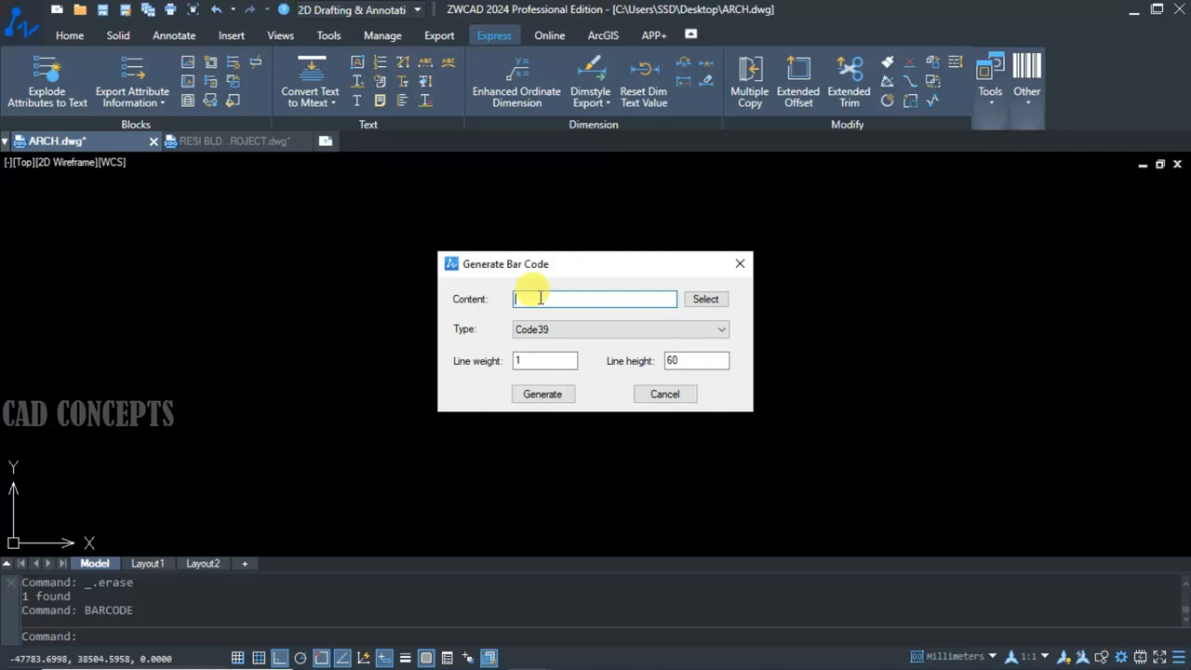
pyautogui.write('CAD')
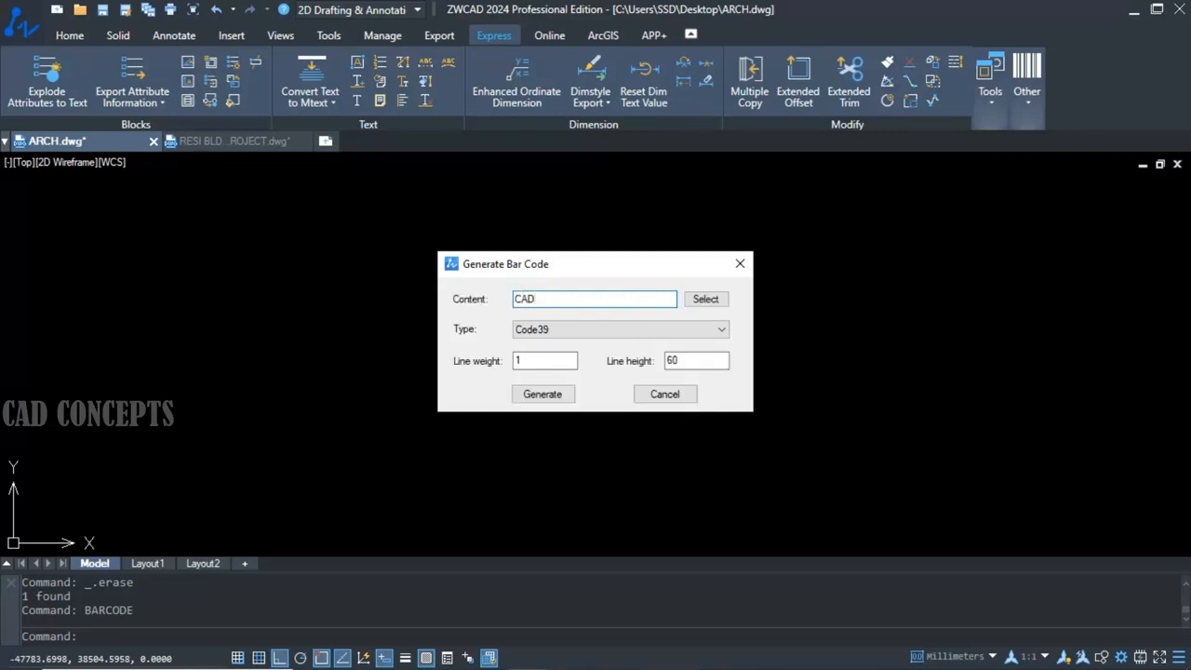
pyautogui.click(549, 394)
pyautogui.click(265, 398)
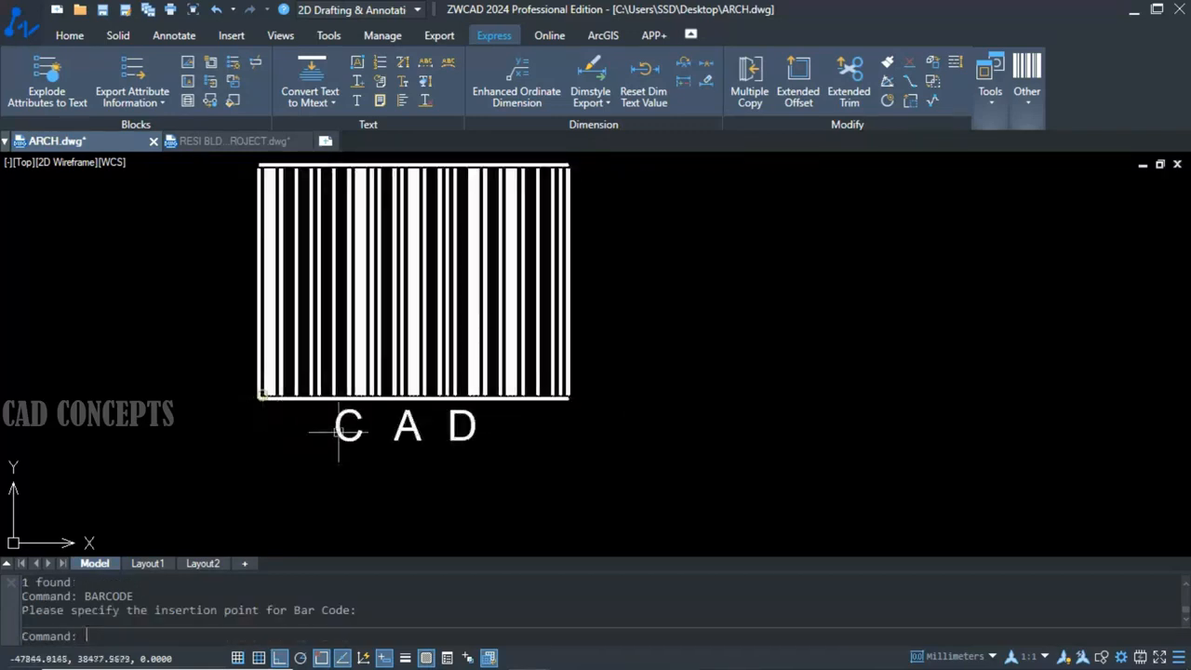
# Delete the CAD bar code together with its caption from the drawing.
pyautogui.moveTo(710, 442); pyautogui.dragTo(850, 459, button='middle')
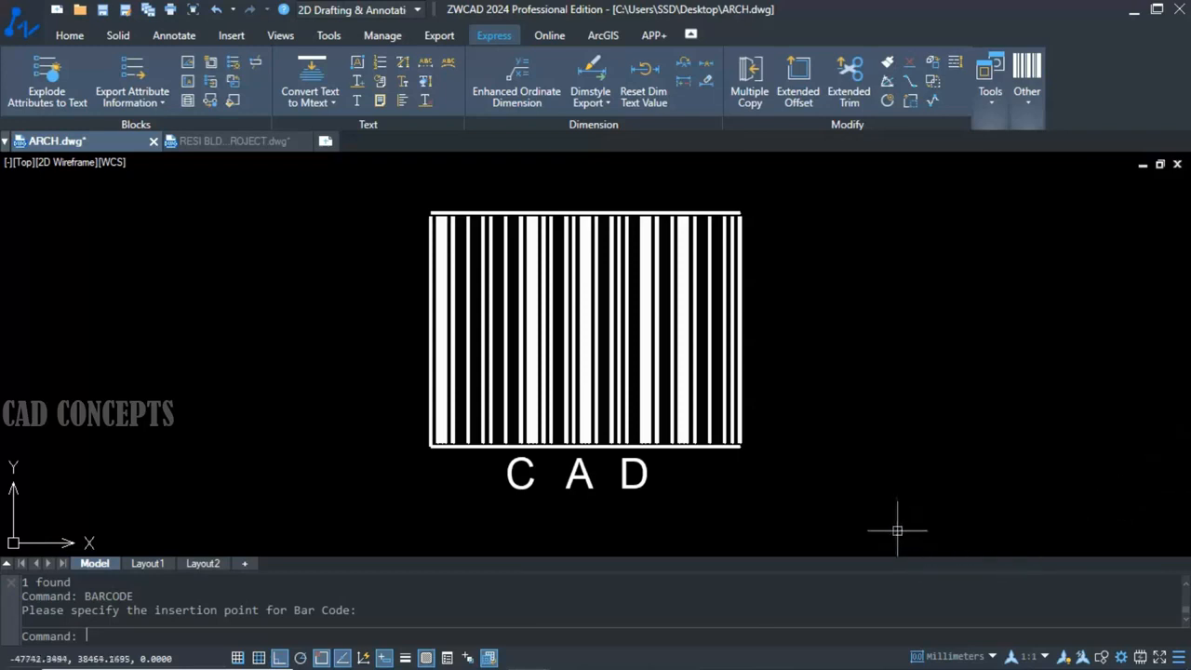
pyautogui.click(808, 487)
pyautogui.click(341, 183)
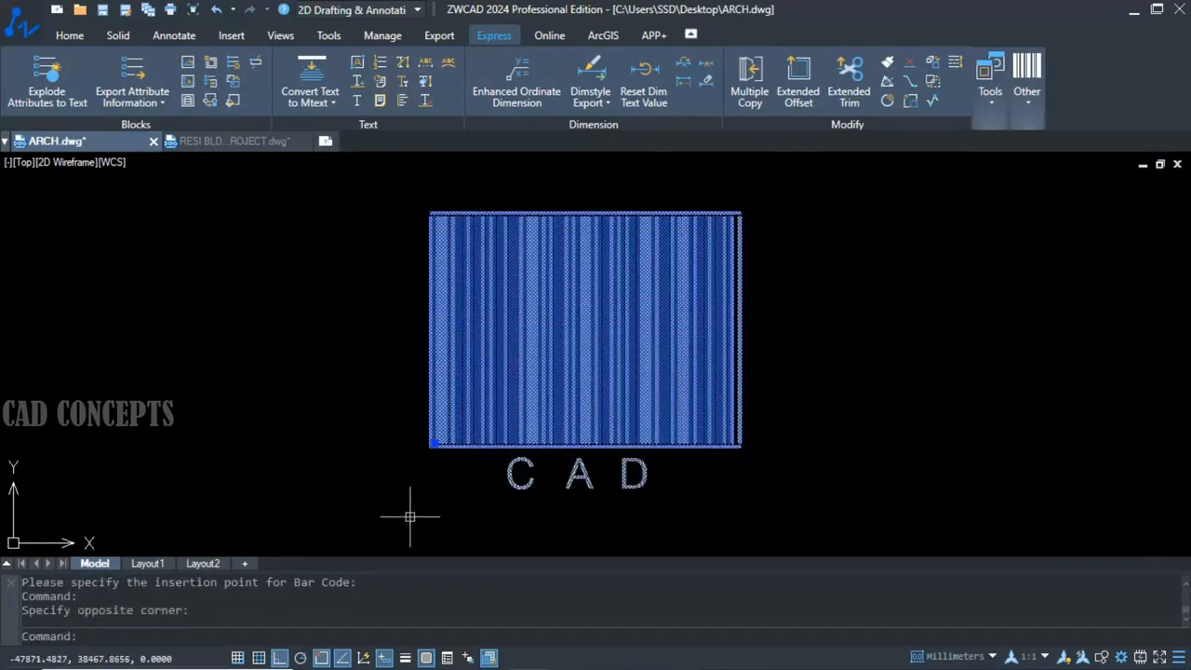
pyautogui.press('Delete')
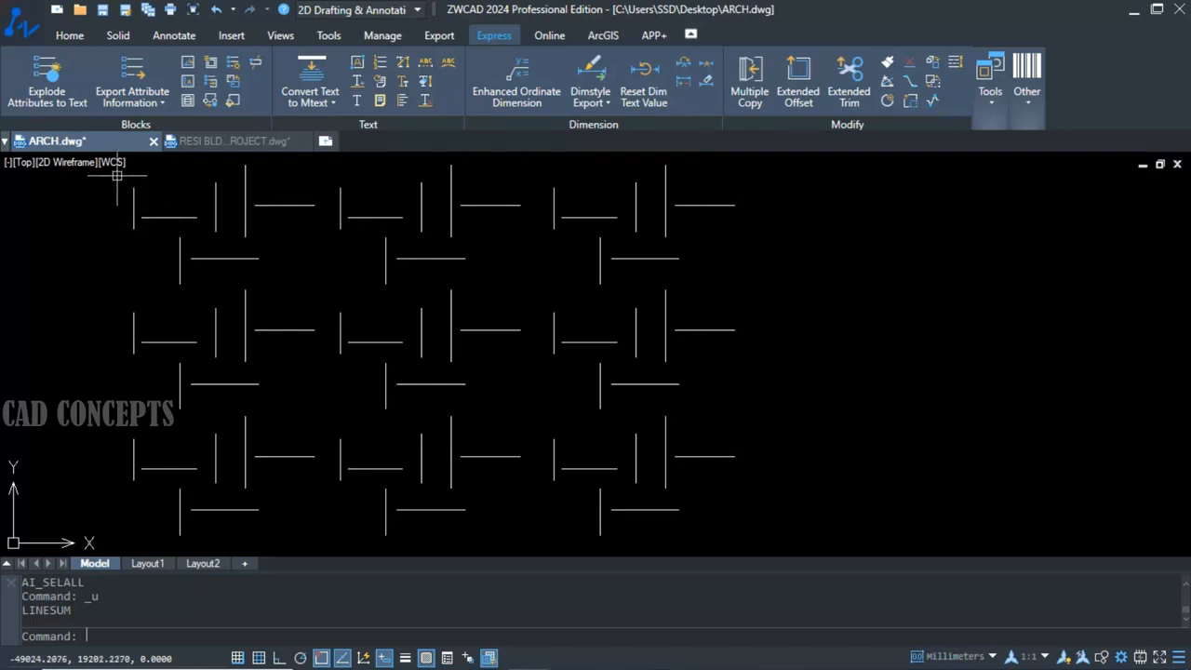
pyautogui.click(792, 165)
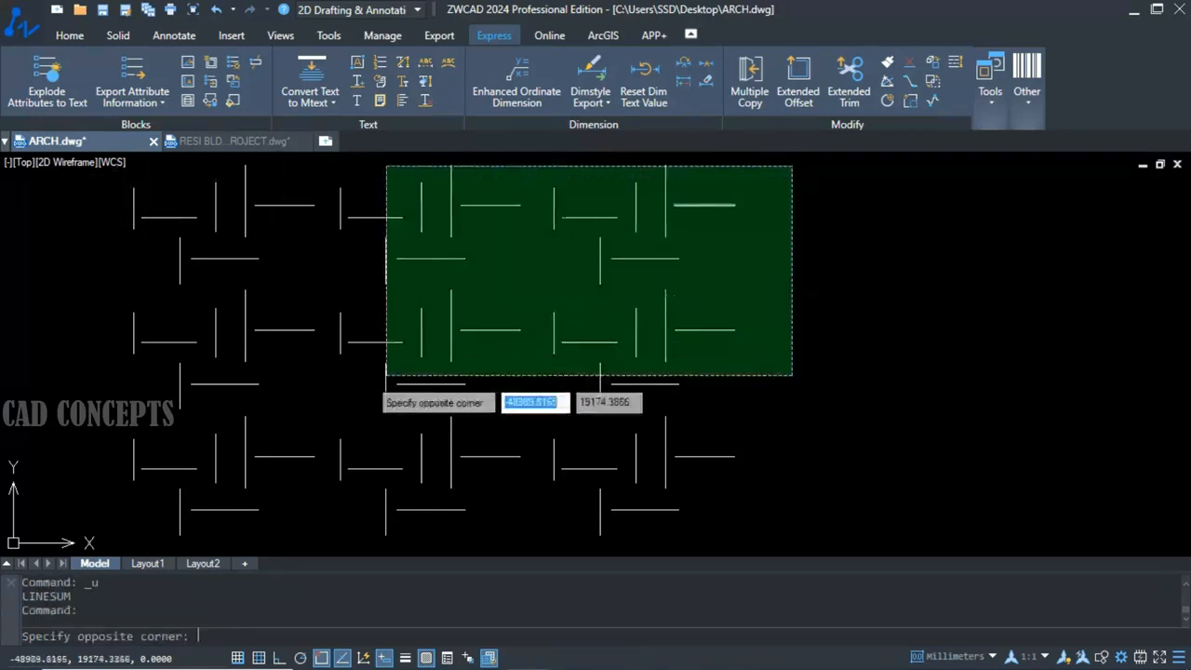
pyautogui.click(97, 530)
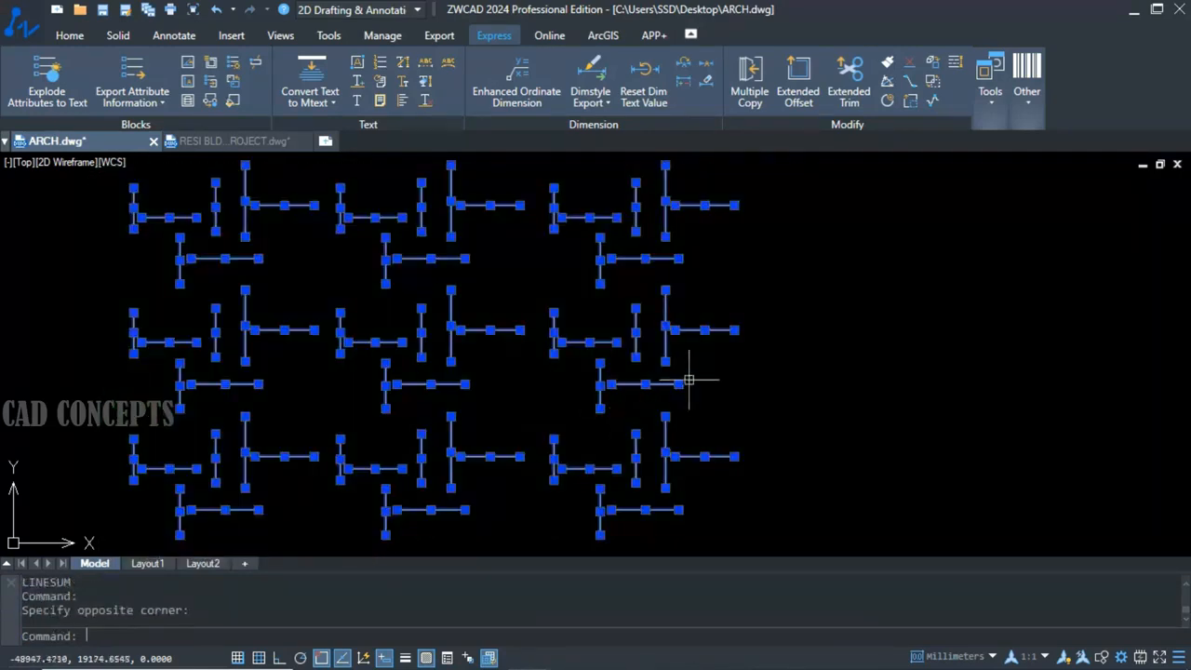
pyautogui.press('Escape')
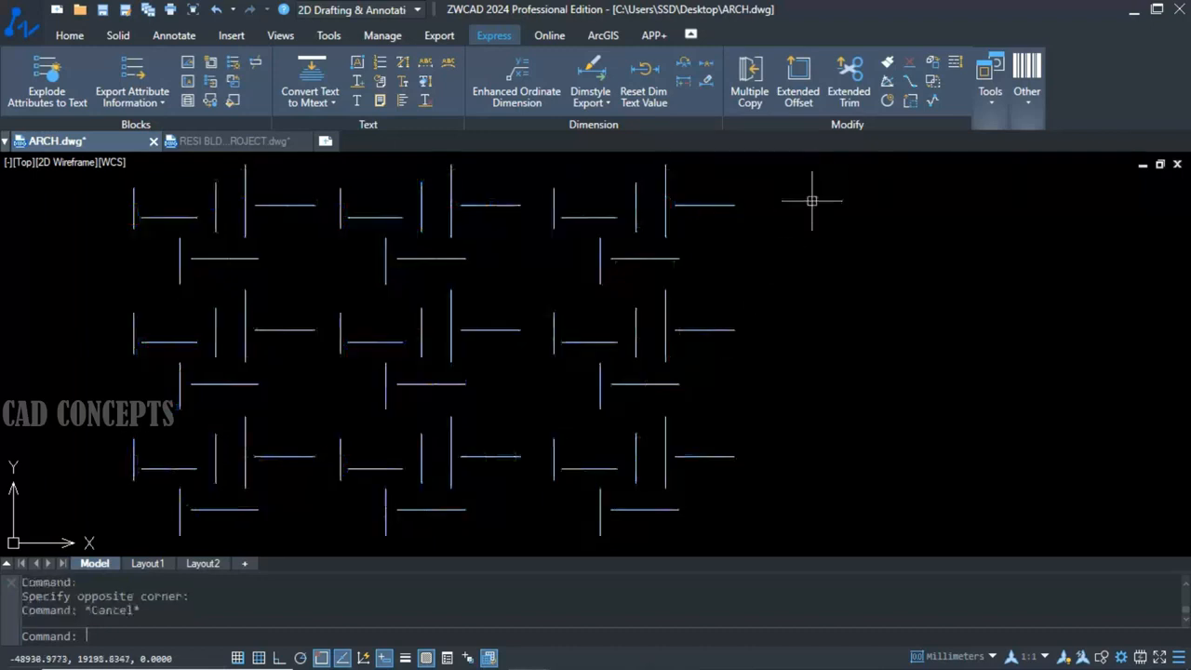
# Measure the total length of all the separate horizontal and vertical lines with LINESUM.
pyautogui.write('LINESUM')
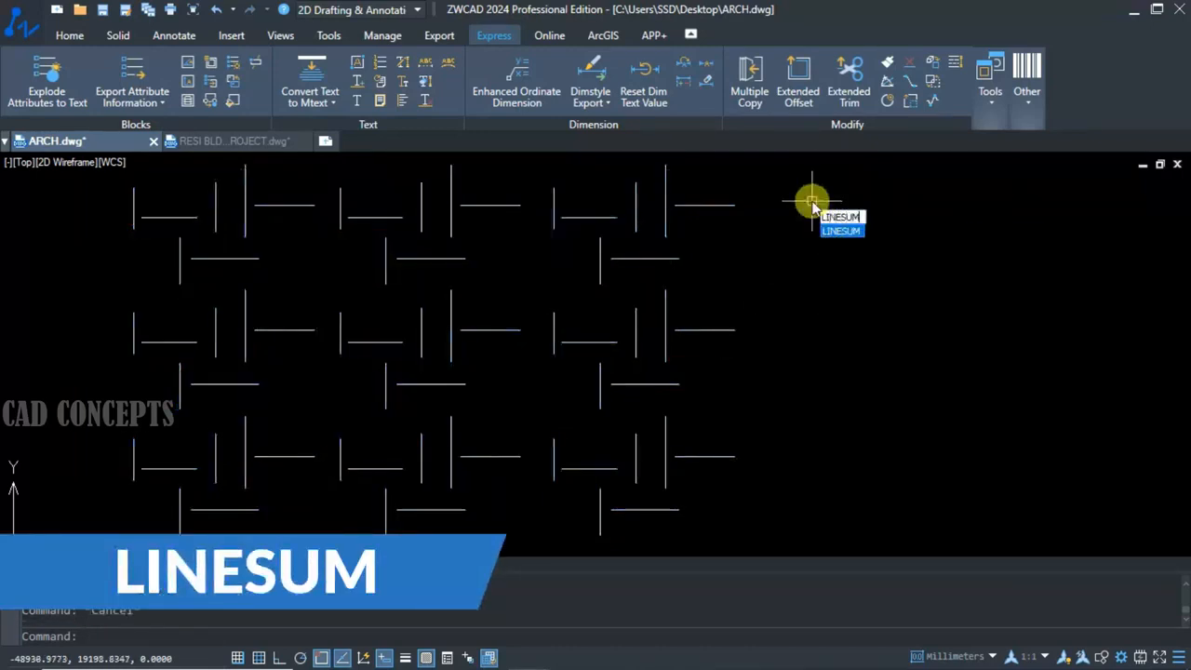
pyautogui.press('Return')
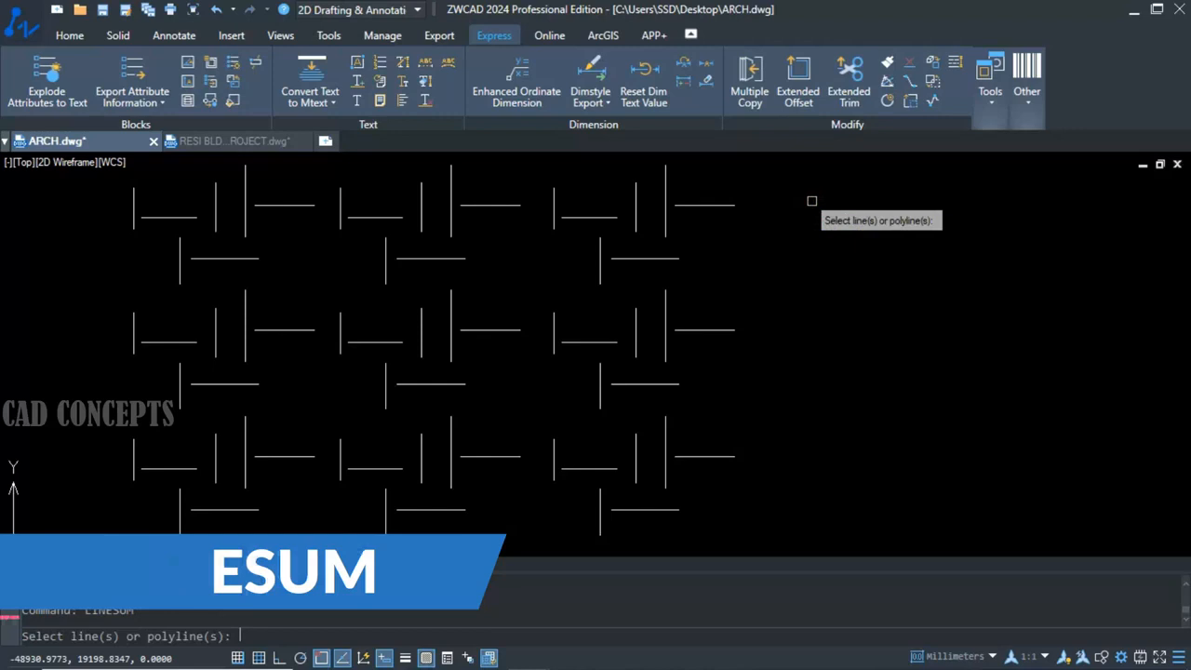
pyautogui.click(742, 165)
pyautogui.click(119, 541)
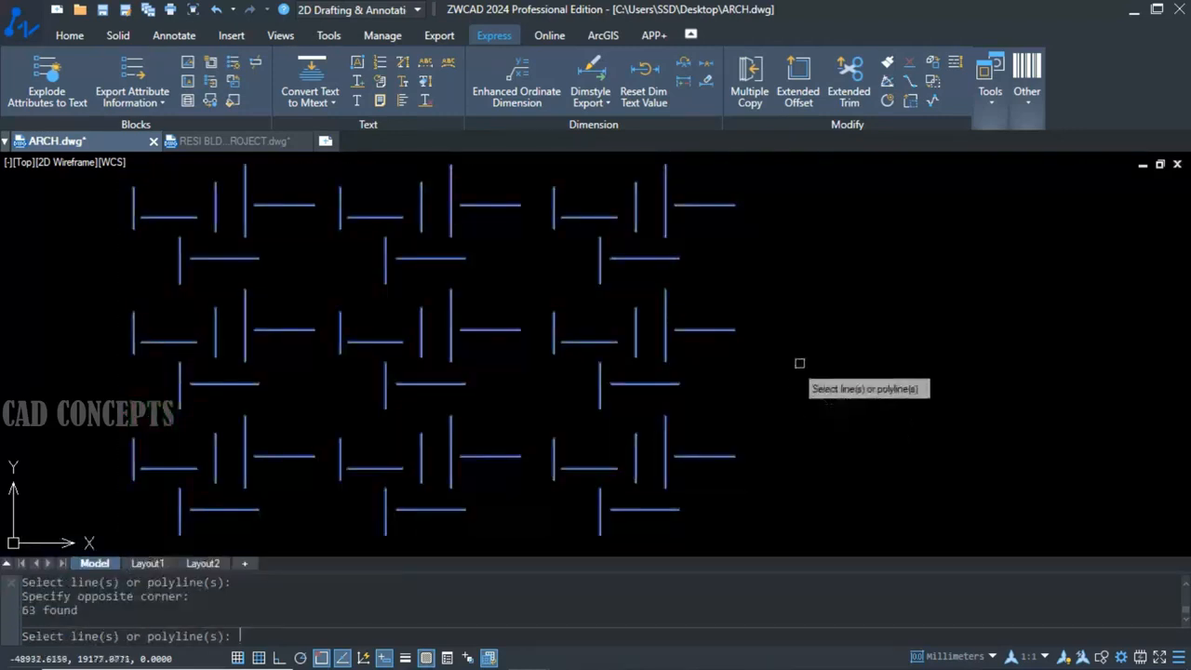
pyautogui.press('Return')
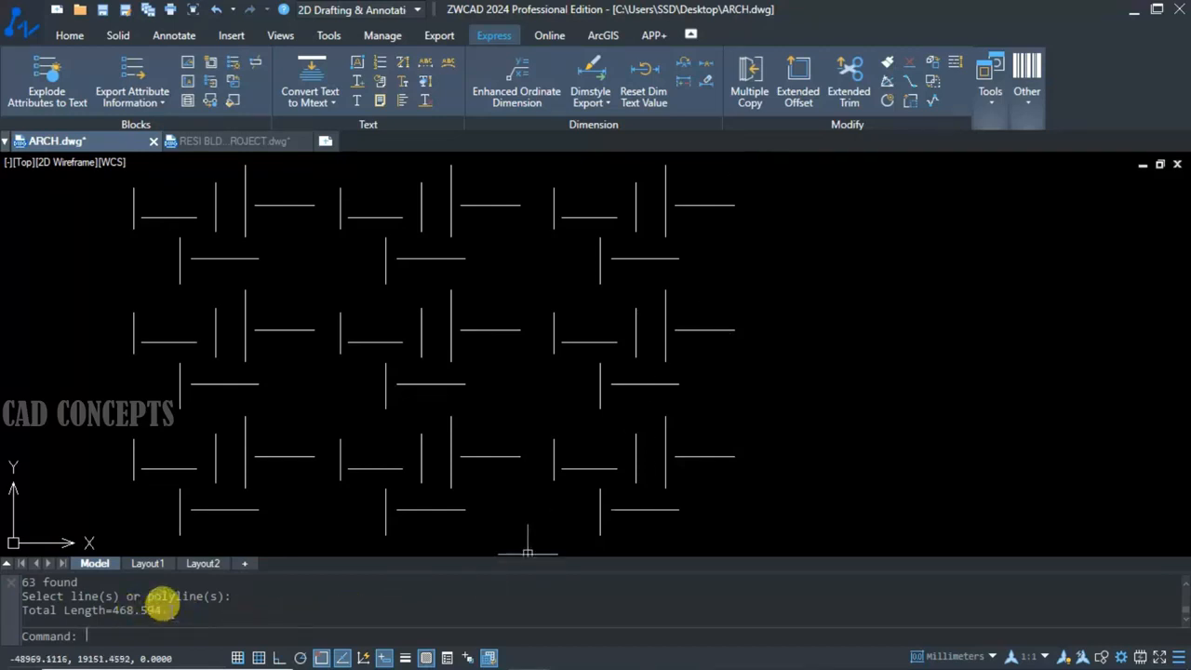
# Copy the LINESUM result from the command history and paste it into the drawing beside the lines.
pyautogui.moveTo(160, 607); pyautogui.dragTo(21, 578)
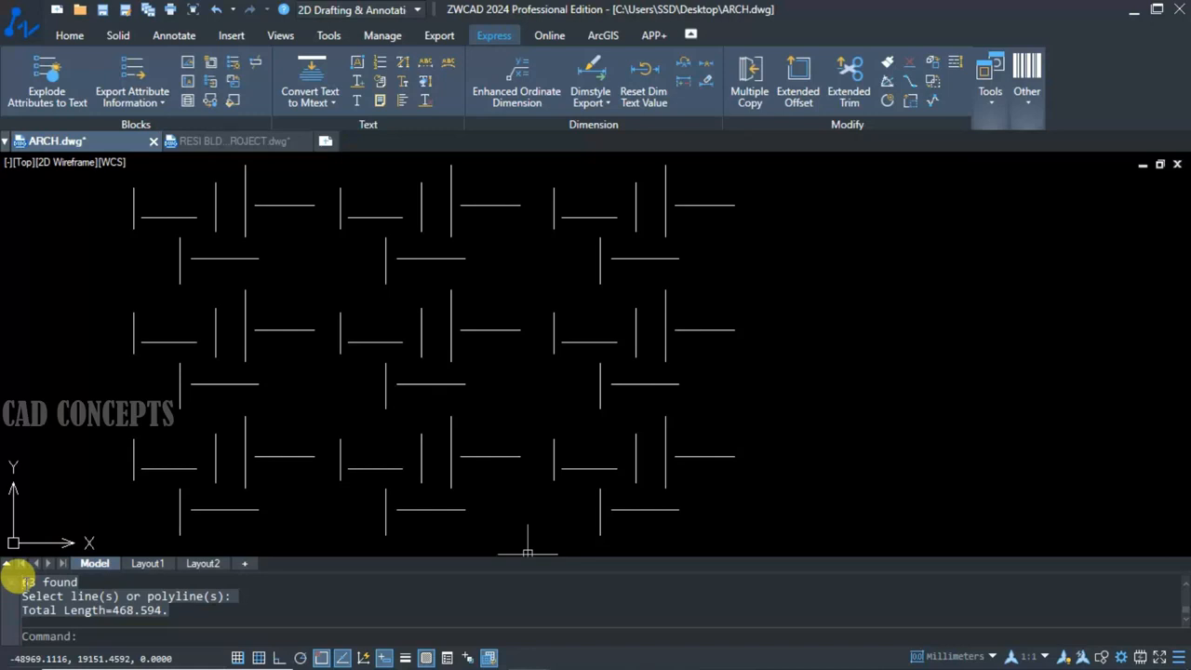
pyautogui.hotkey('ctrl', 'c')
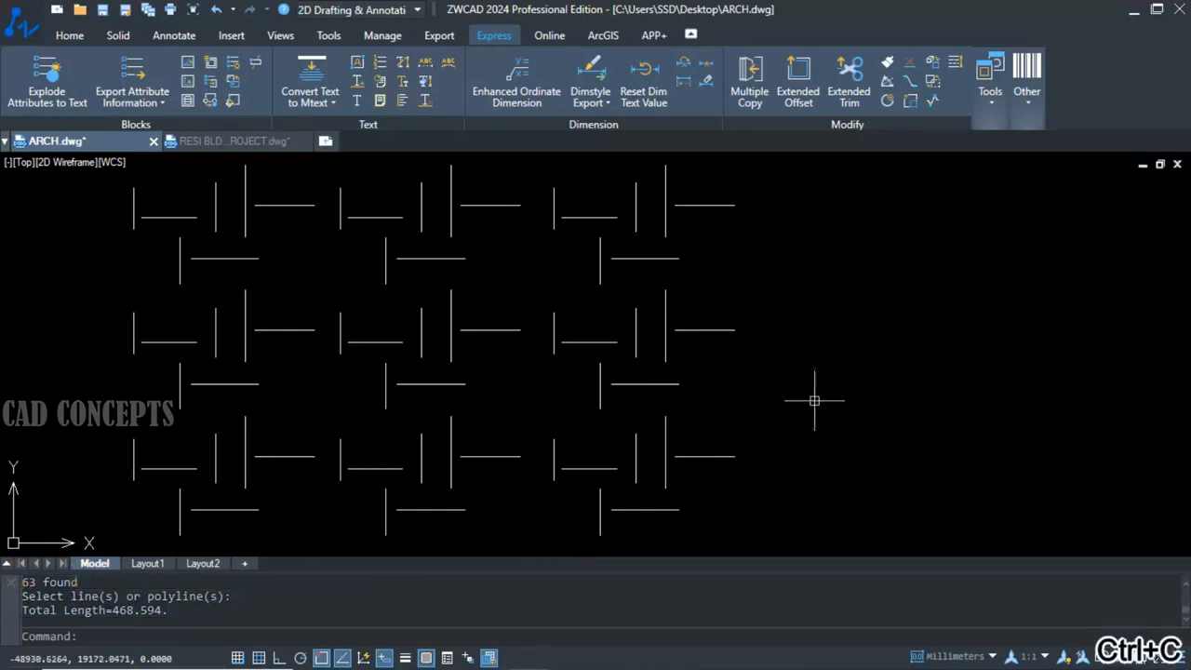
pyautogui.hotkey('ctrl', 'v')
pyautogui.click(798, 325)
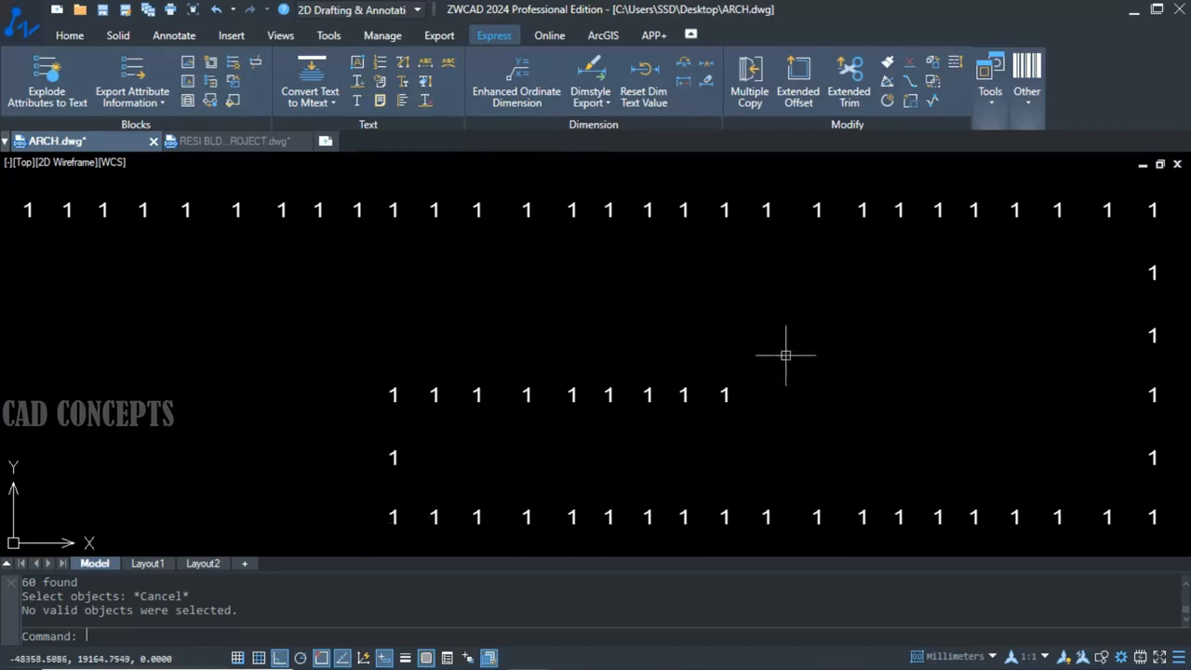
# Start TCOUNT and fence-select the "1" texts along the upper row, outer column, lower row, short inner column and middle row.
pyautogui.write('TC')
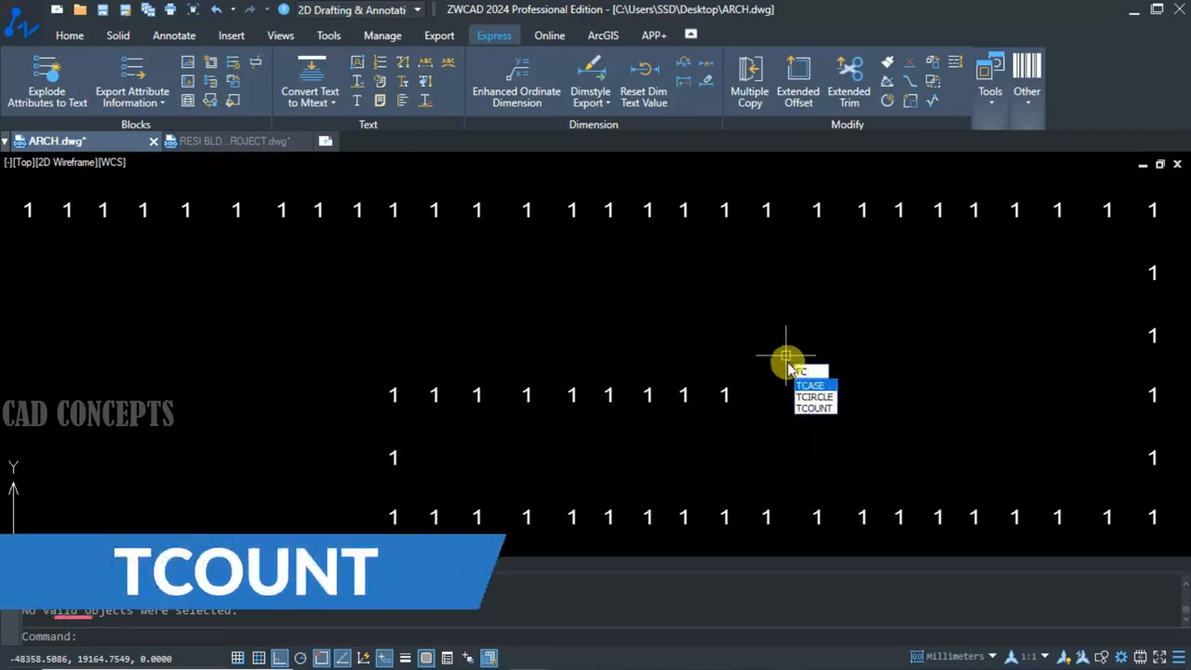
pyautogui.press('Down')
pyautogui.press('Down')
pyautogui.press('Return')
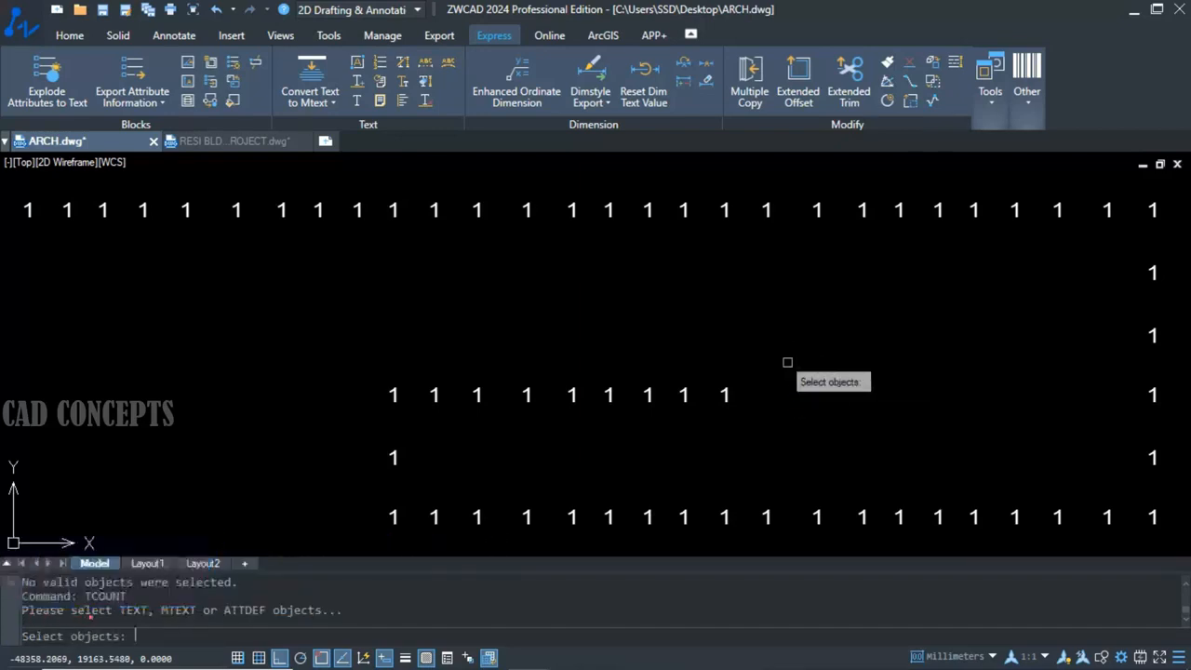
pyautogui.write('F')
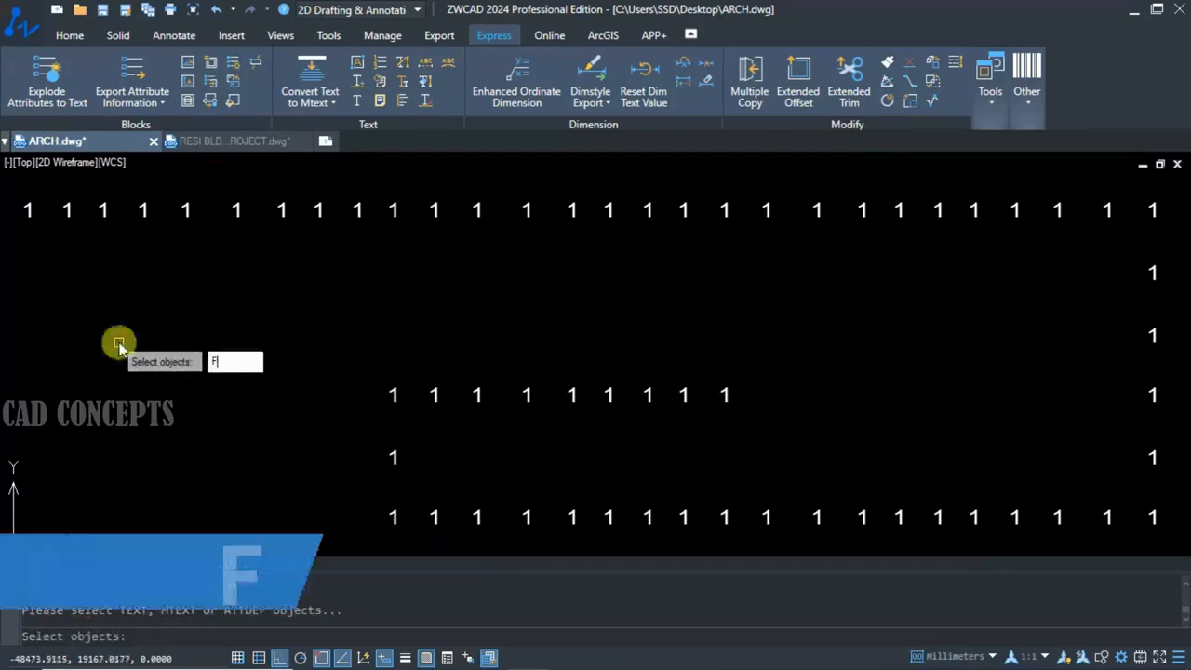
pyautogui.press('Return')
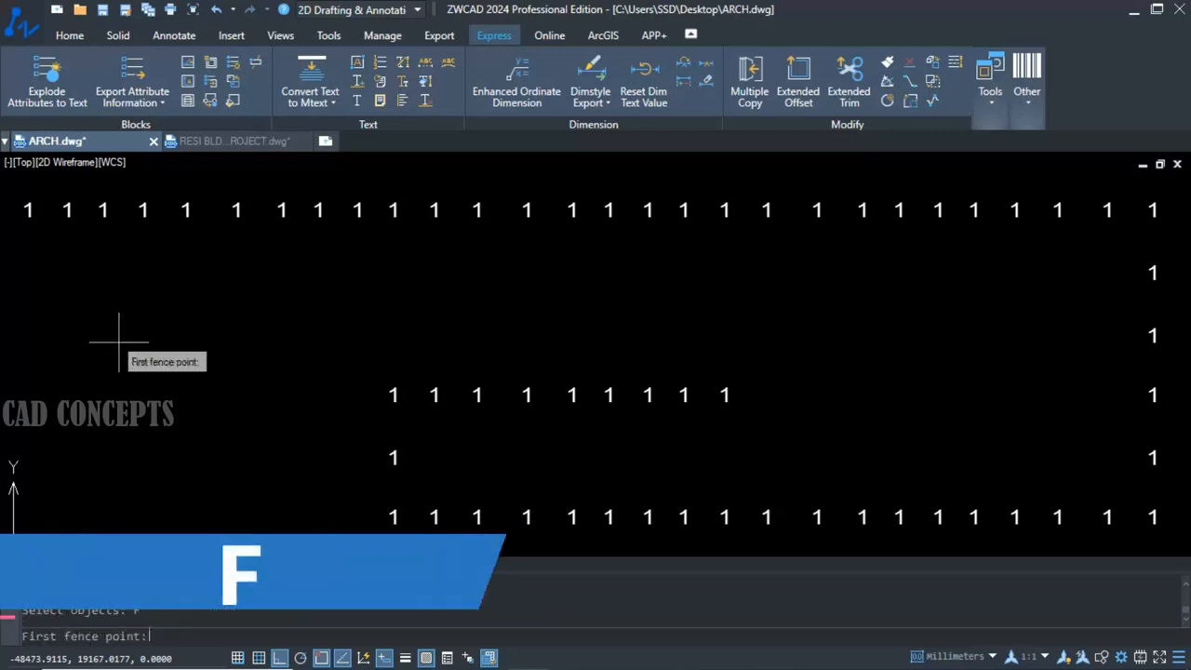
pyautogui.click(9, 210)
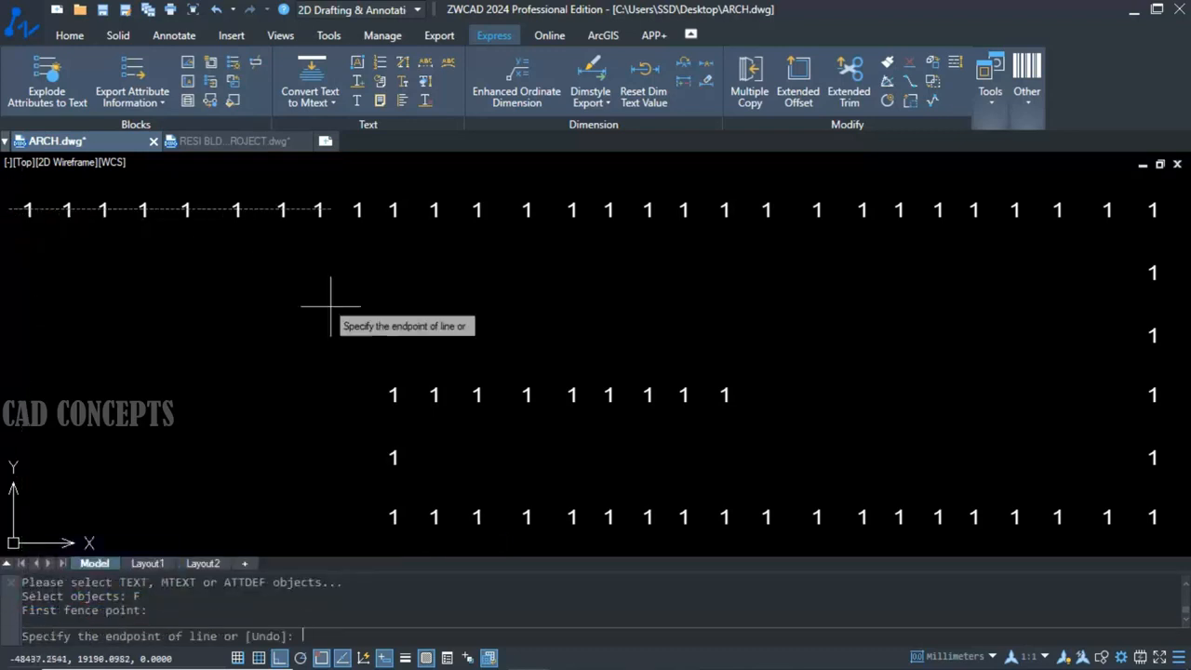
pyautogui.click(1153, 200)
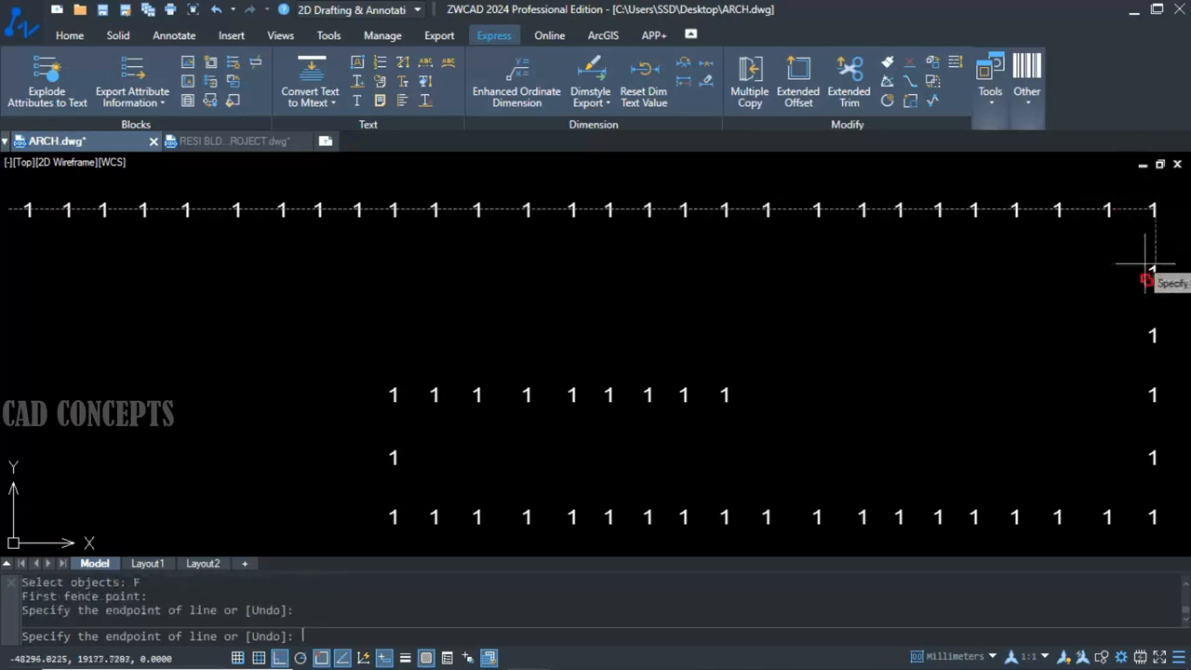
pyautogui.click(1132, 517)
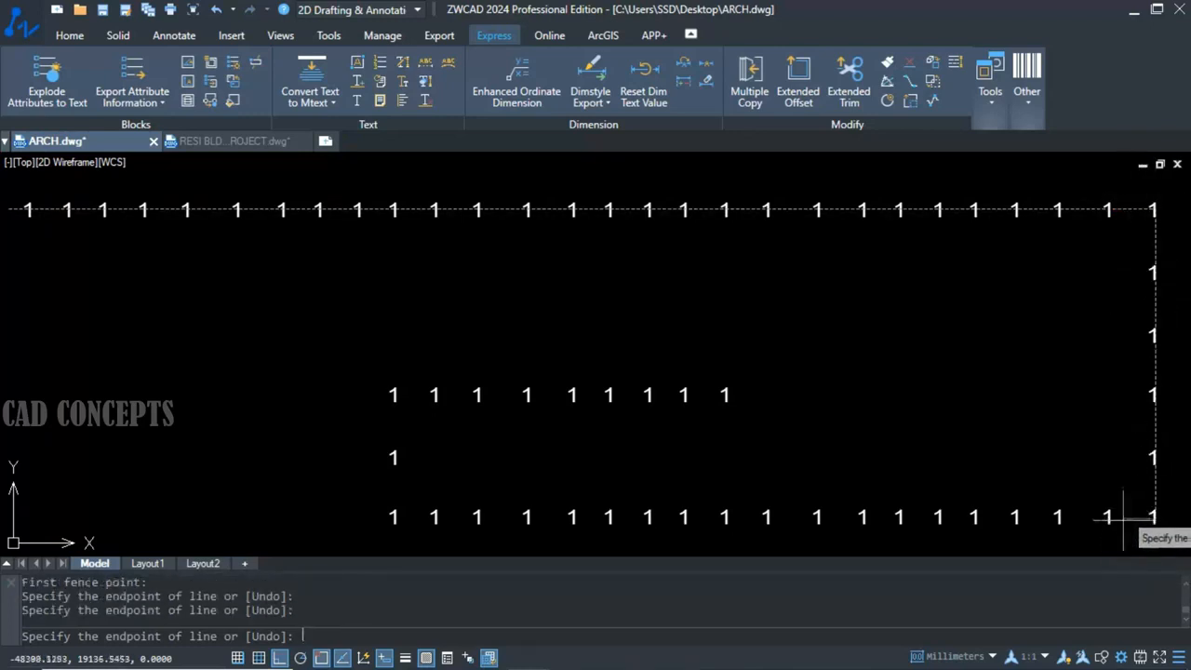
pyautogui.click(391, 538)
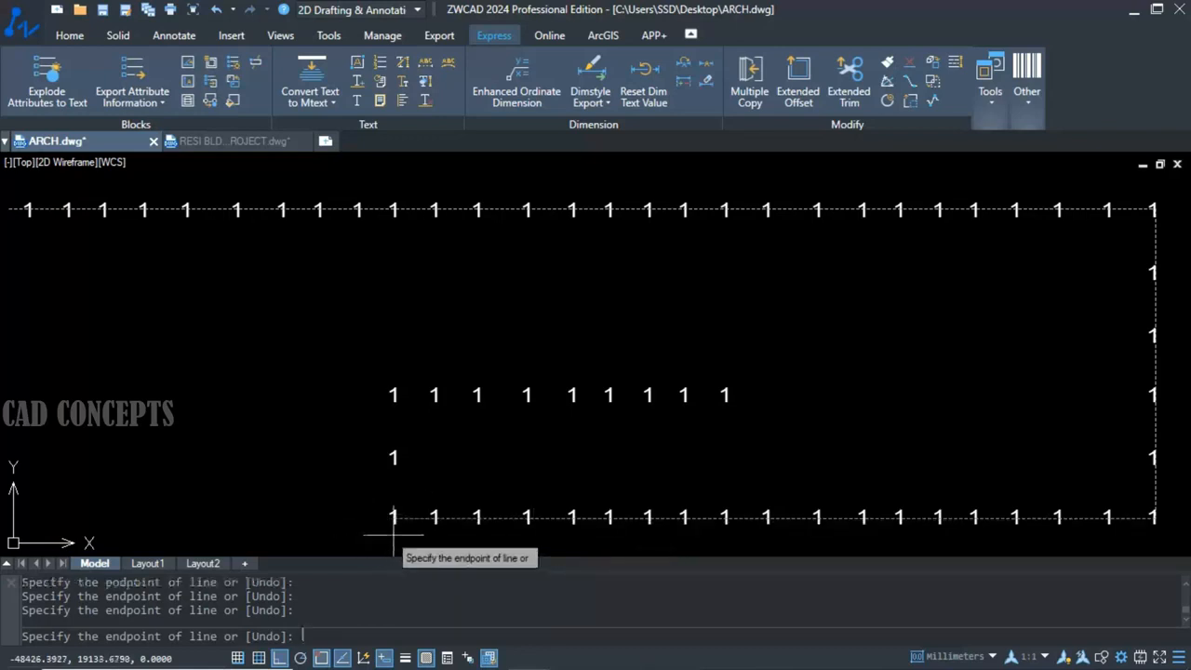
pyautogui.click(362, 393)
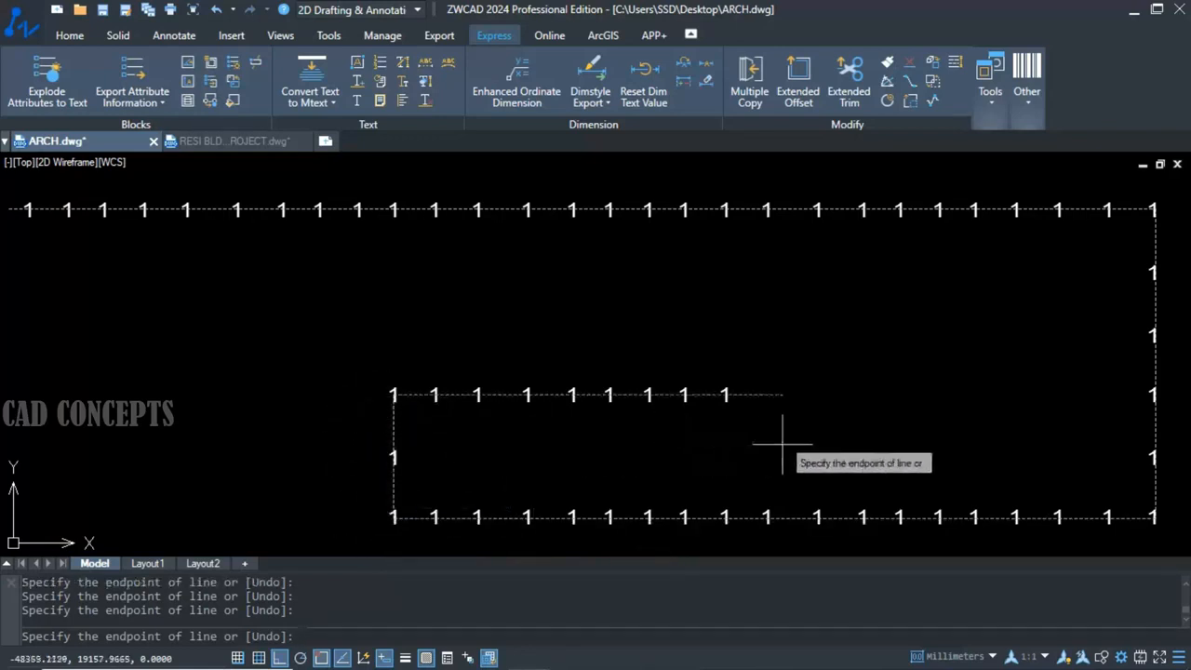
pyautogui.press('Return')
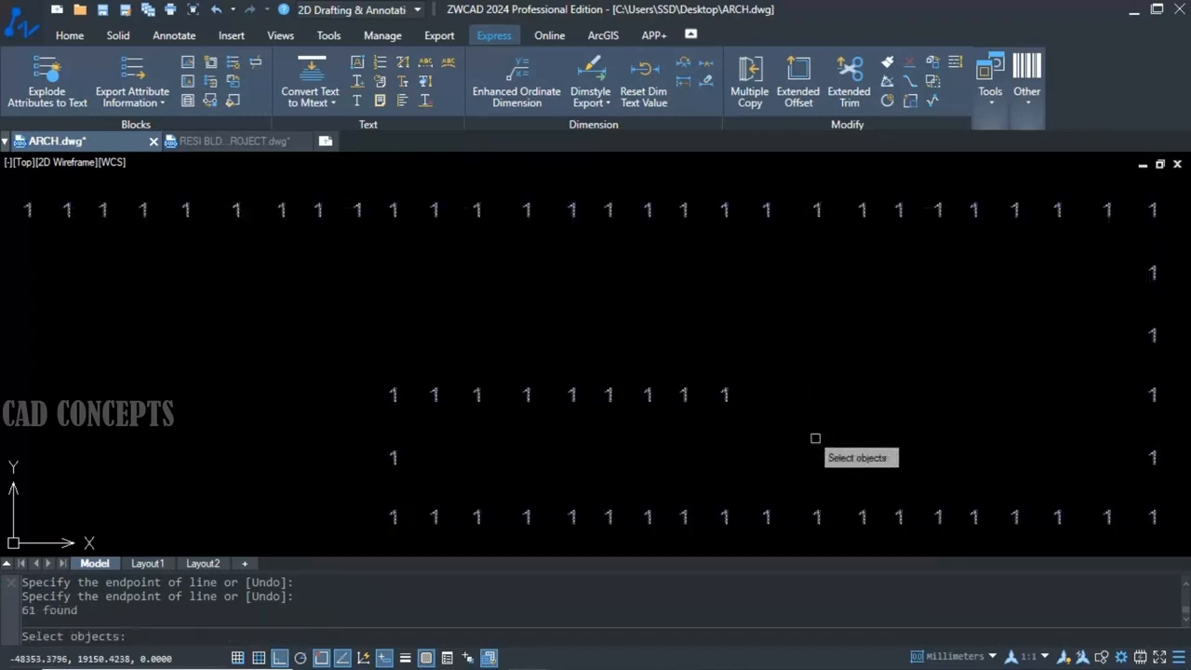
# Number the fenced texts in selection order from 1 in increments of 1, overwriting their existing content.
pyautogui.press('Return')
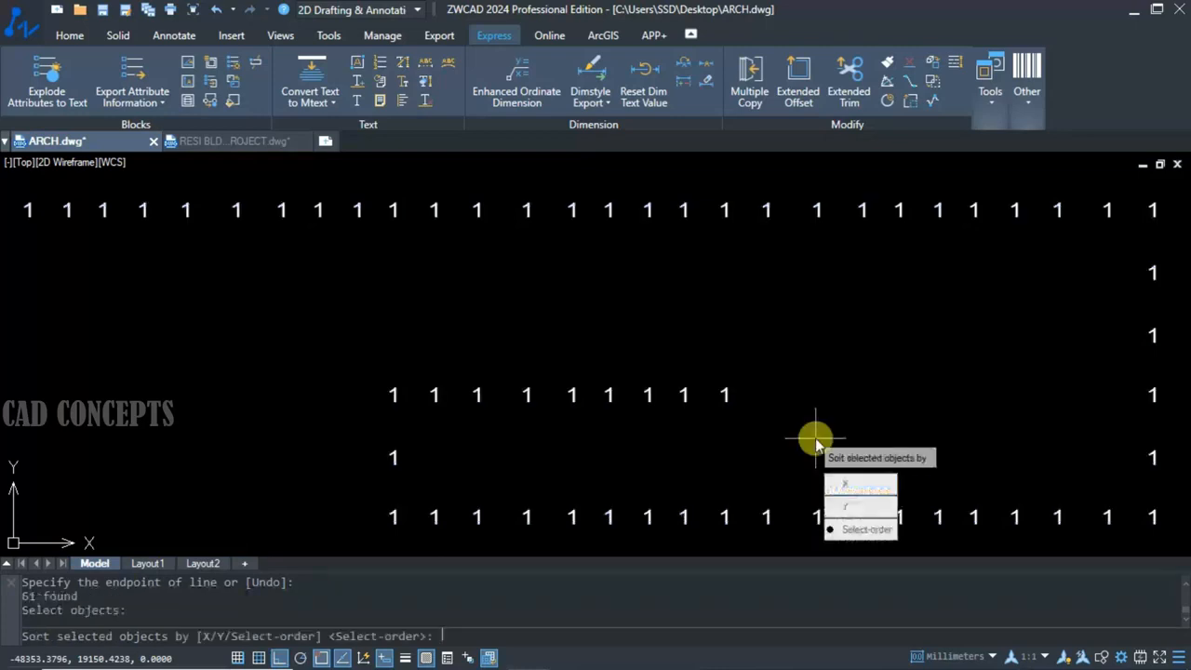
pyautogui.click(863, 530)
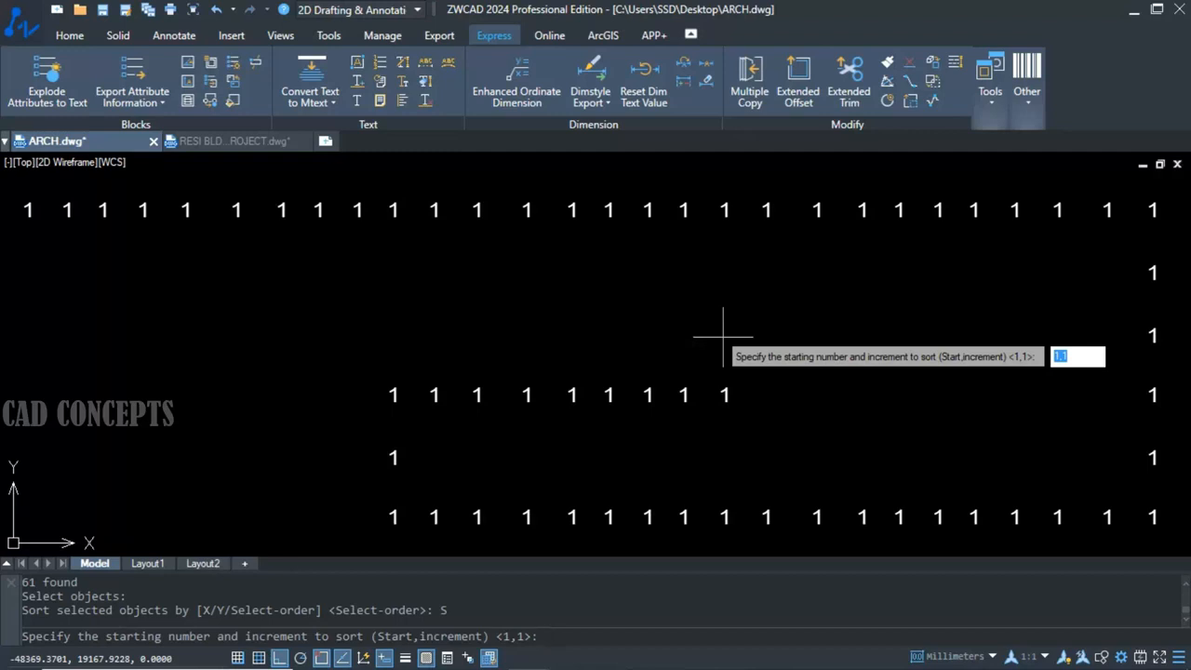
pyautogui.press('Return')
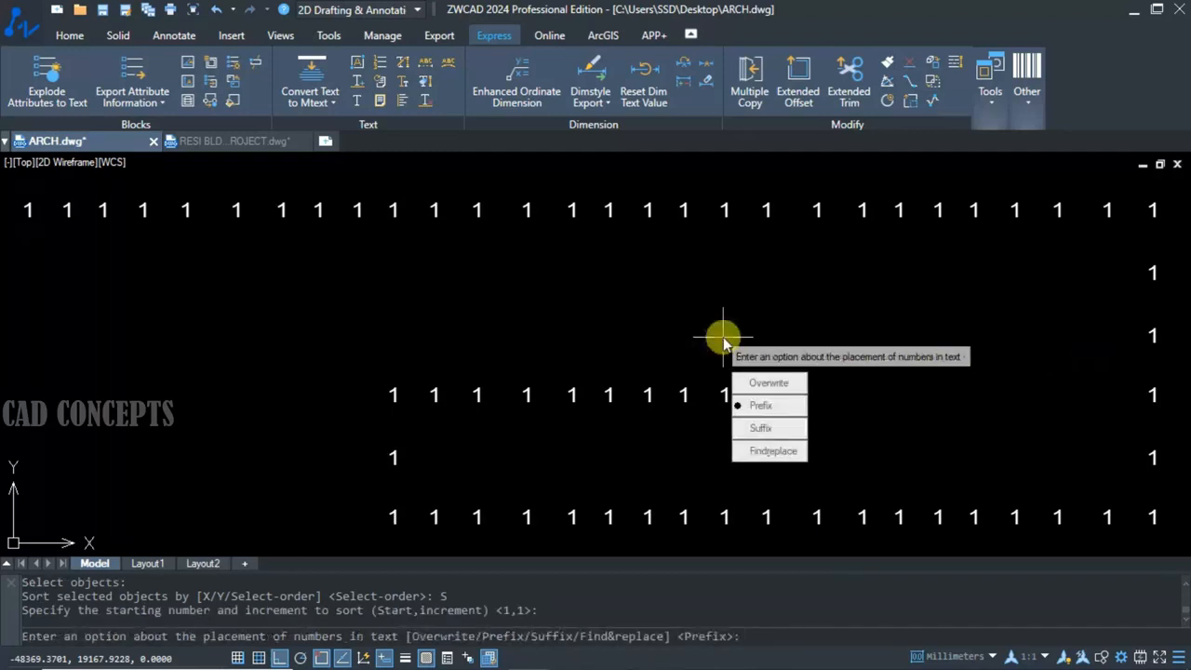
pyautogui.click(769, 384)
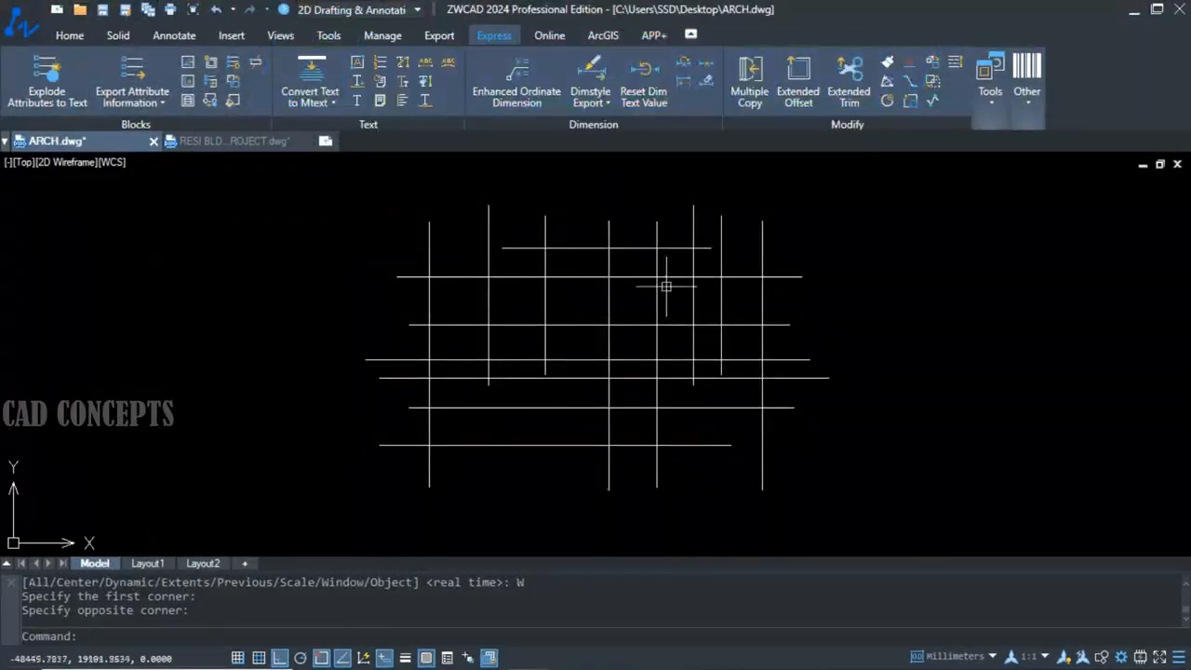
# Orbit the grid of crossing lines in 3D to examine whether they lie on the same plane.
pyautogui.click(877, 201)
pyautogui.click(271, 503)
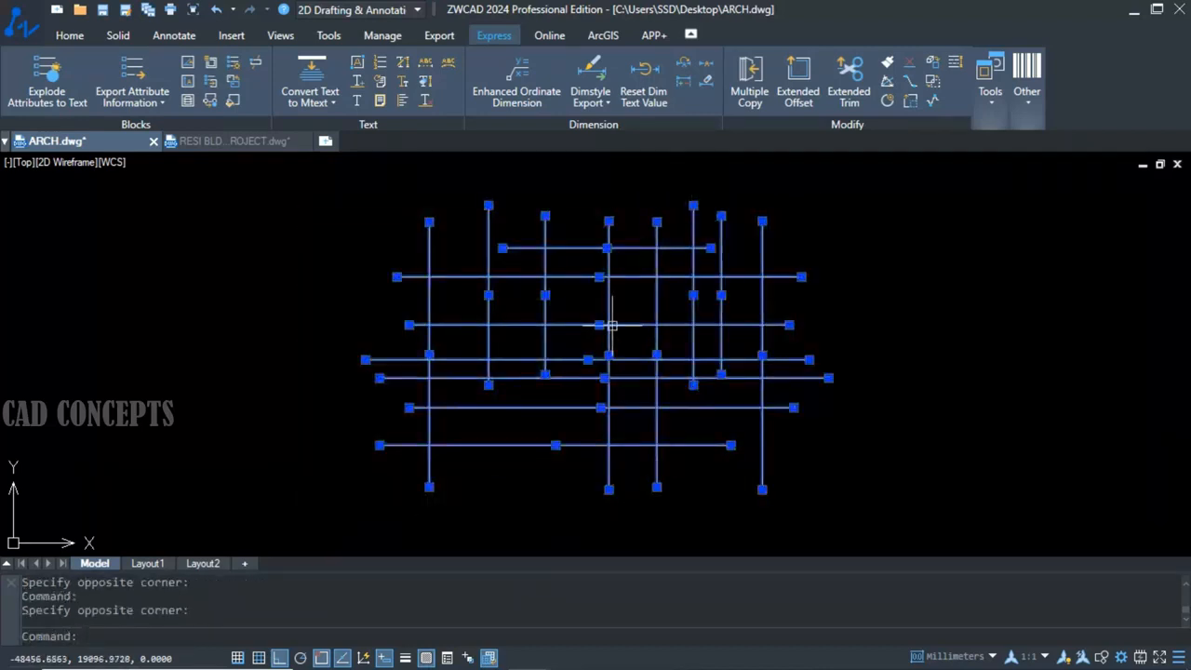
pyautogui.press('Escape')
pyautogui.write('3do')
pyautogui.press('Return')
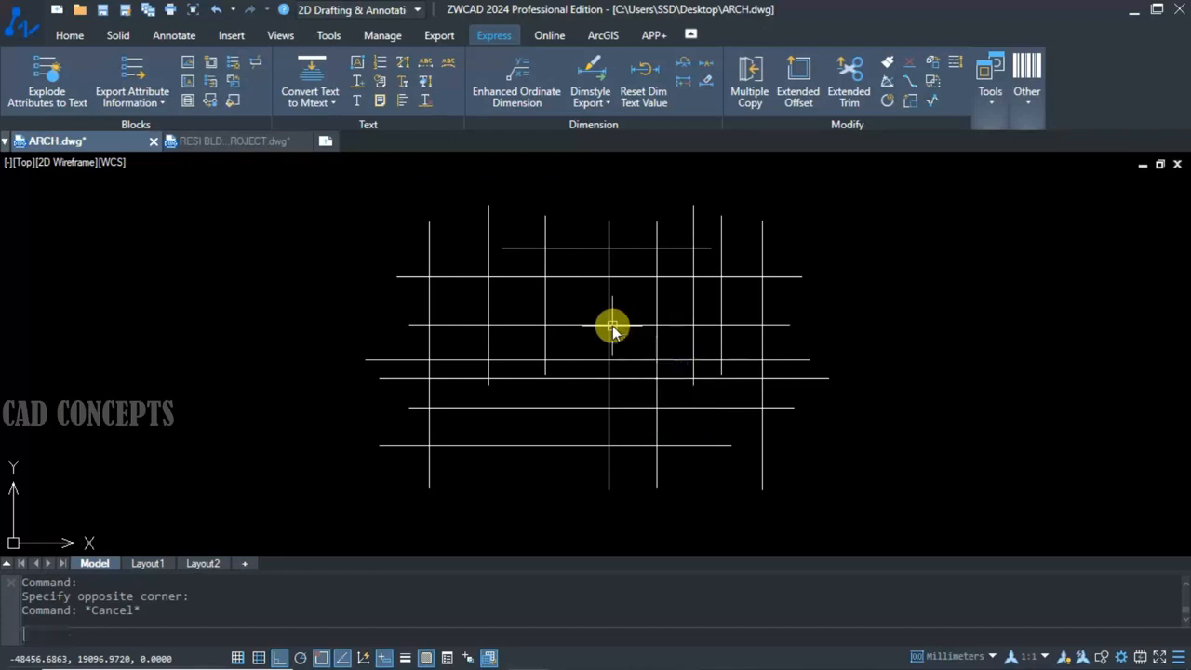
pyautogui.moveTo(552, 402); pyautogui.dragTo(559, 178)
pyautogui.moveTo(556, 373); pyautogui.dragTo(524, 375)
# Check the start and end Z coordinates of all the grid lines in their properties.
pyautogui.rightClick(460, 456)
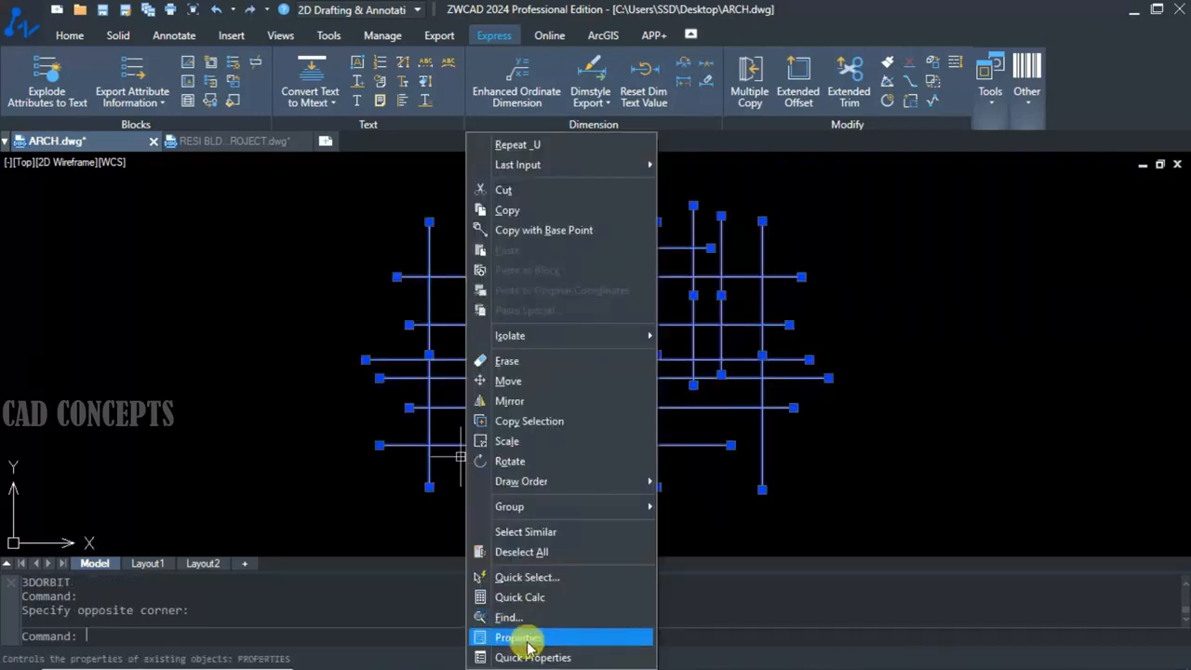
pyautogui.click(521, 638)
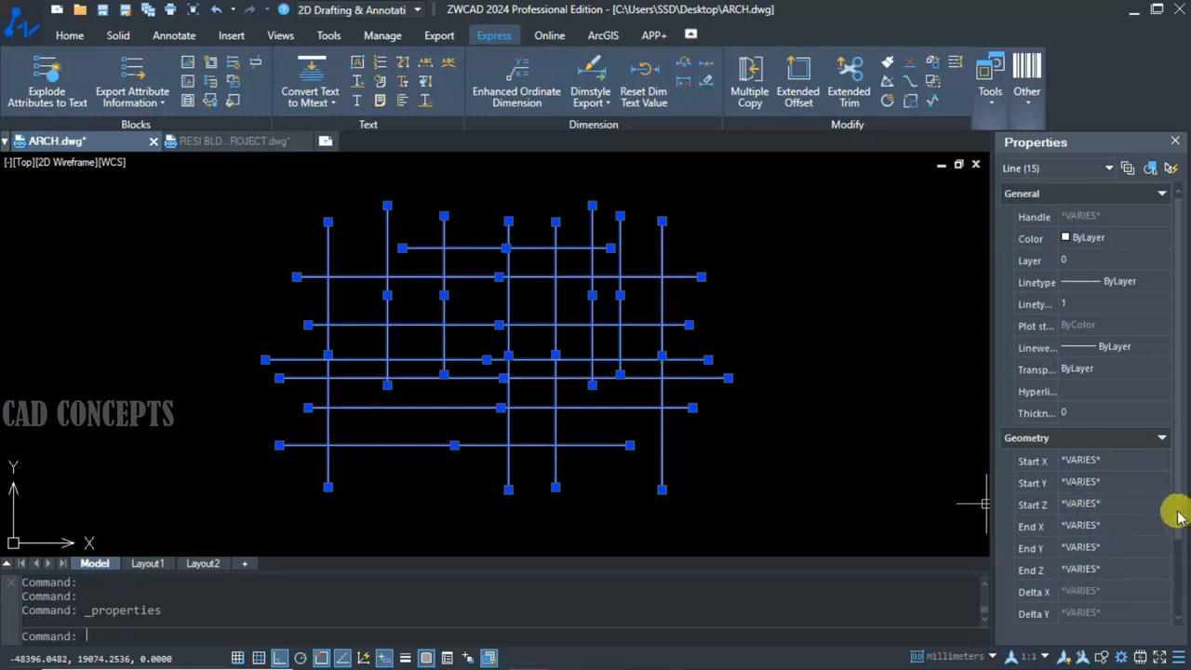
pyautogui.moveTo(1178, 522); pyautogui.dragTo(1179, 604)
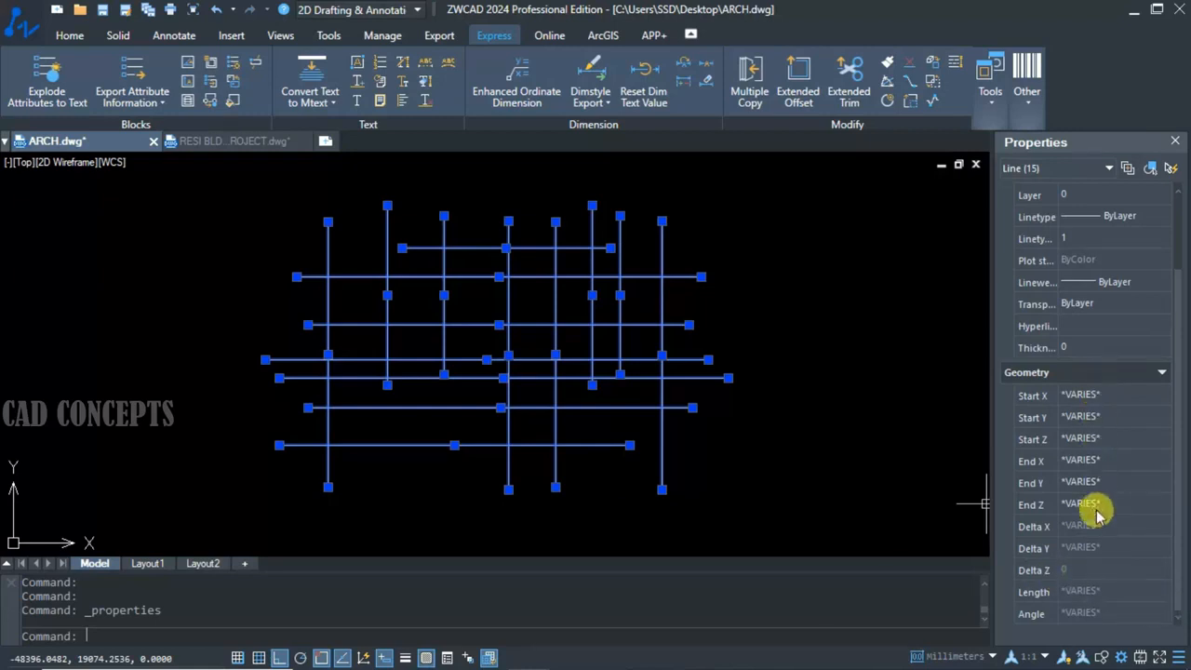
pyautogui.hotkey('ctrl', '1')
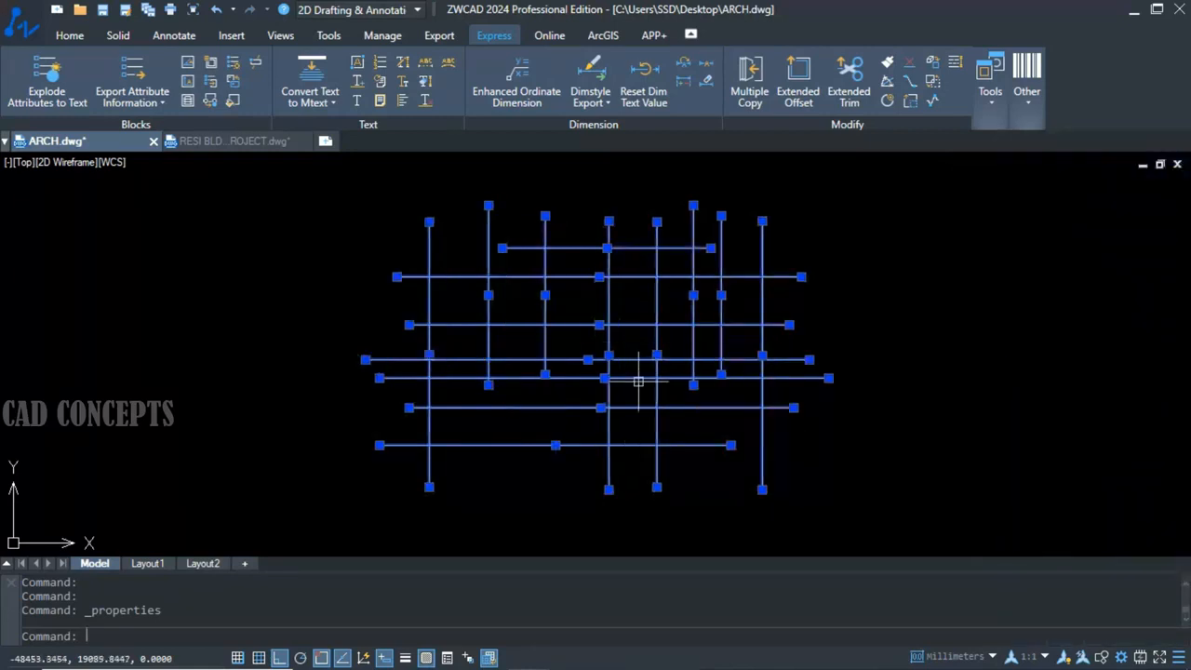
pyautogui.press('Escape')
pyautogui.press('Escape')
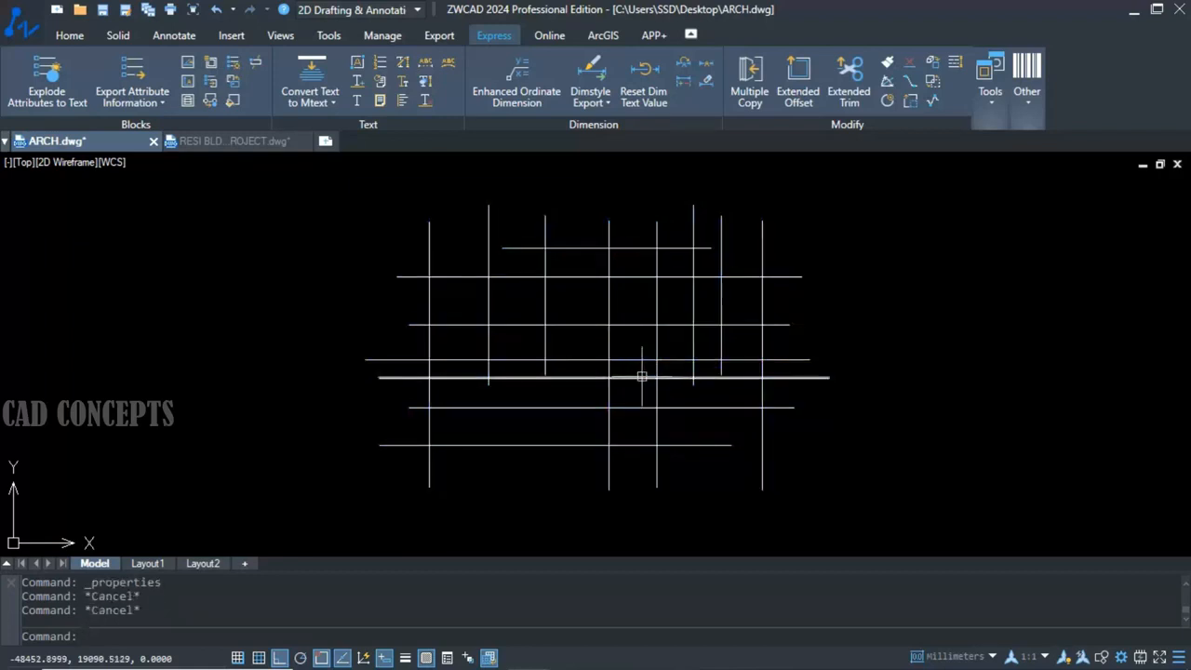
# Flatten all the grid lines to 2D with FLATTEN, keeping hidden lines.
pyautogui.write('FLATTEN')
pyautogui.press('Return')
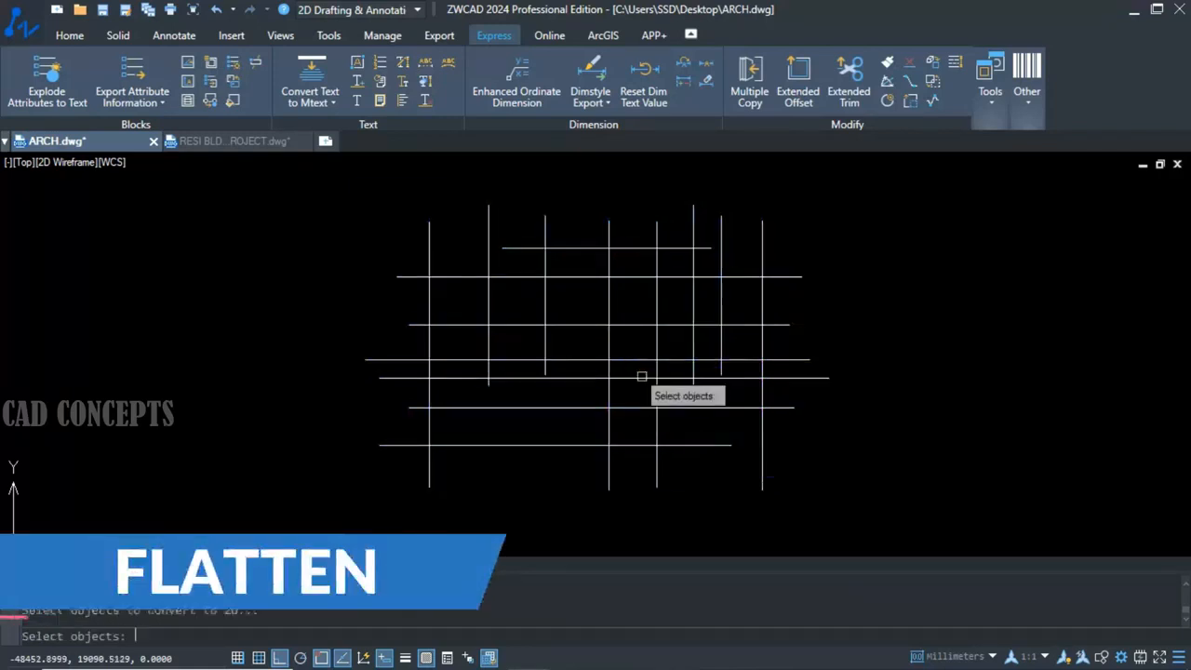
pyautogui.click(859, 191)
pyautogui.click(292, 491)
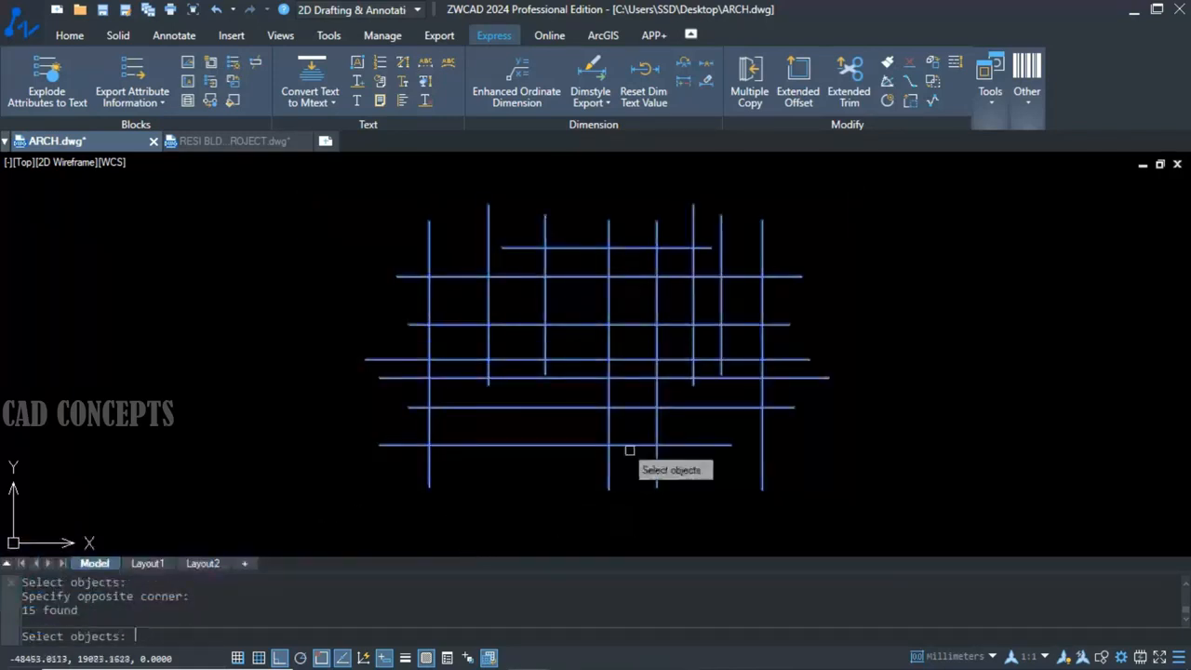
pyautogui.press('Return')
pyautogui.press('Return')
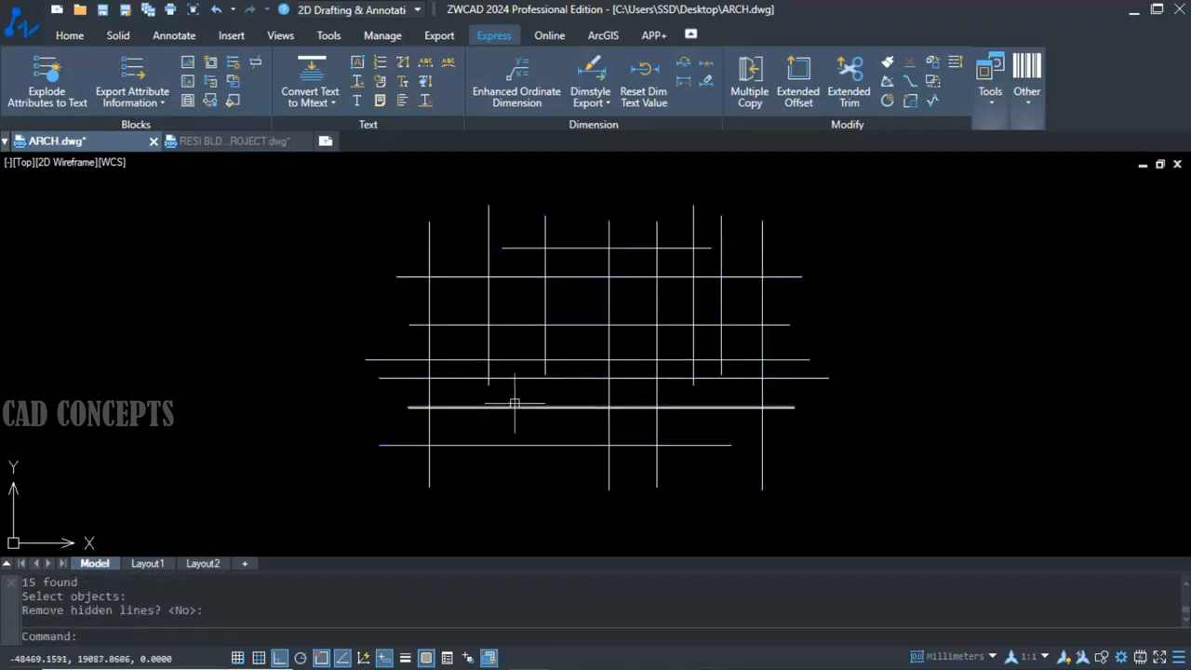
# Orbit the flattened grid in 3D to examine its plane, and undo the view change.
pyautogui.write('3DO')
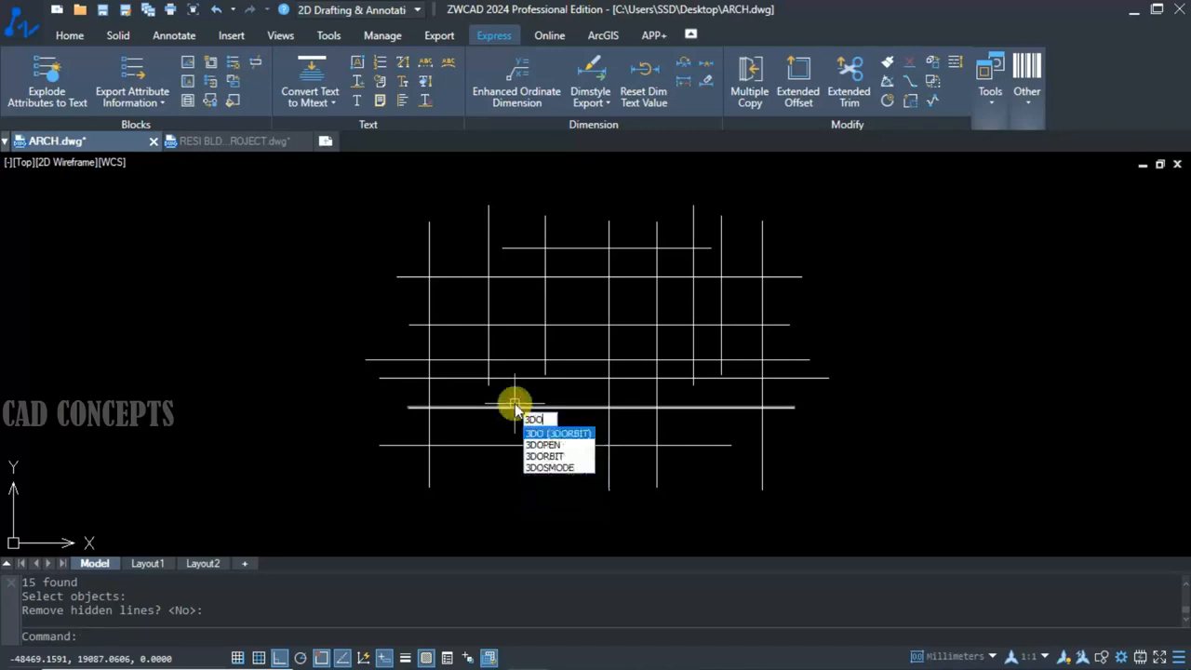
pyautogui.press('Return')
pyautogui.moveTo(511, 404); pyautogui.dragTo(525, 280)
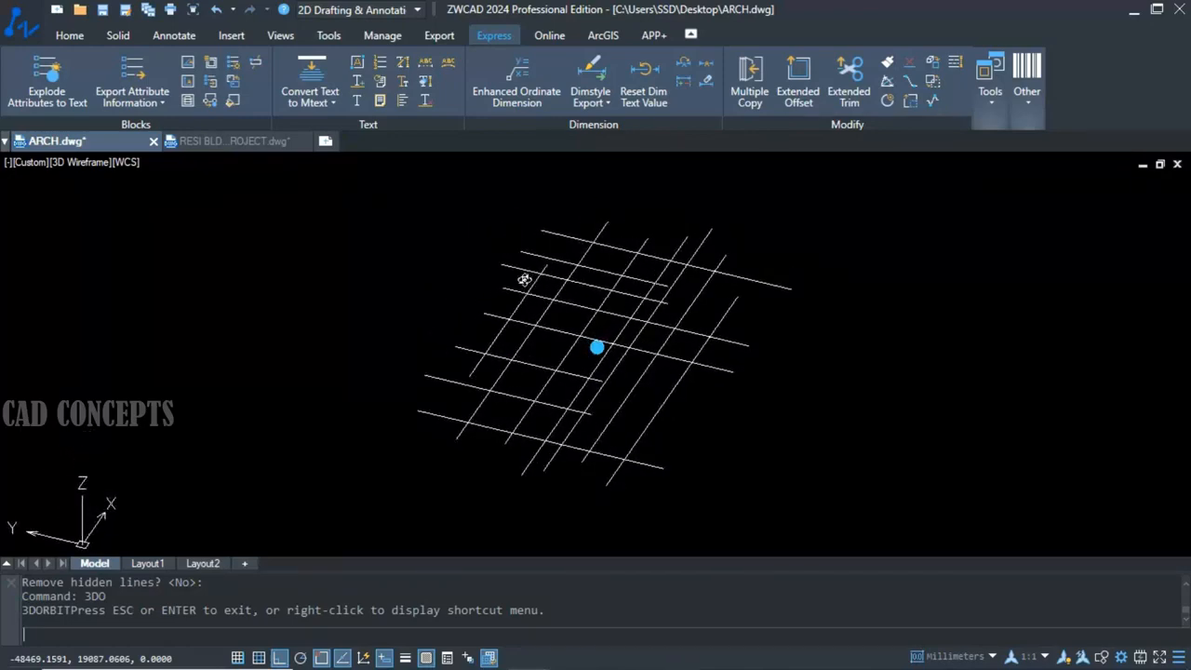
pyautogui.press('Escape')
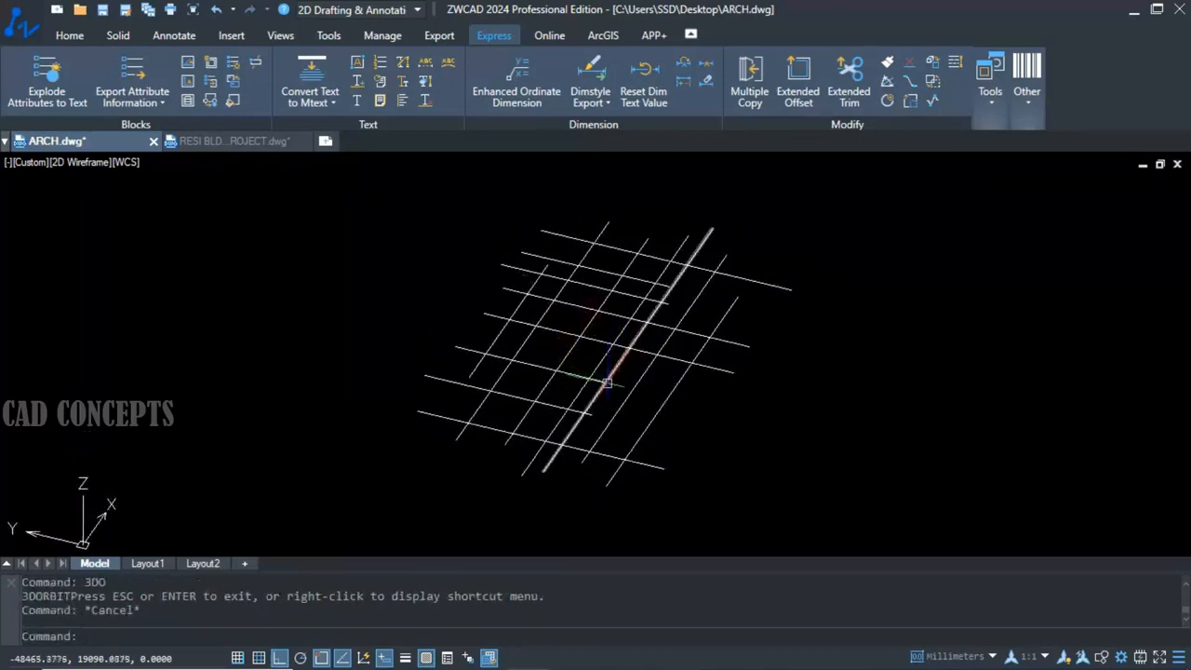
pyautogui.hotkey('ctrl', 'z')
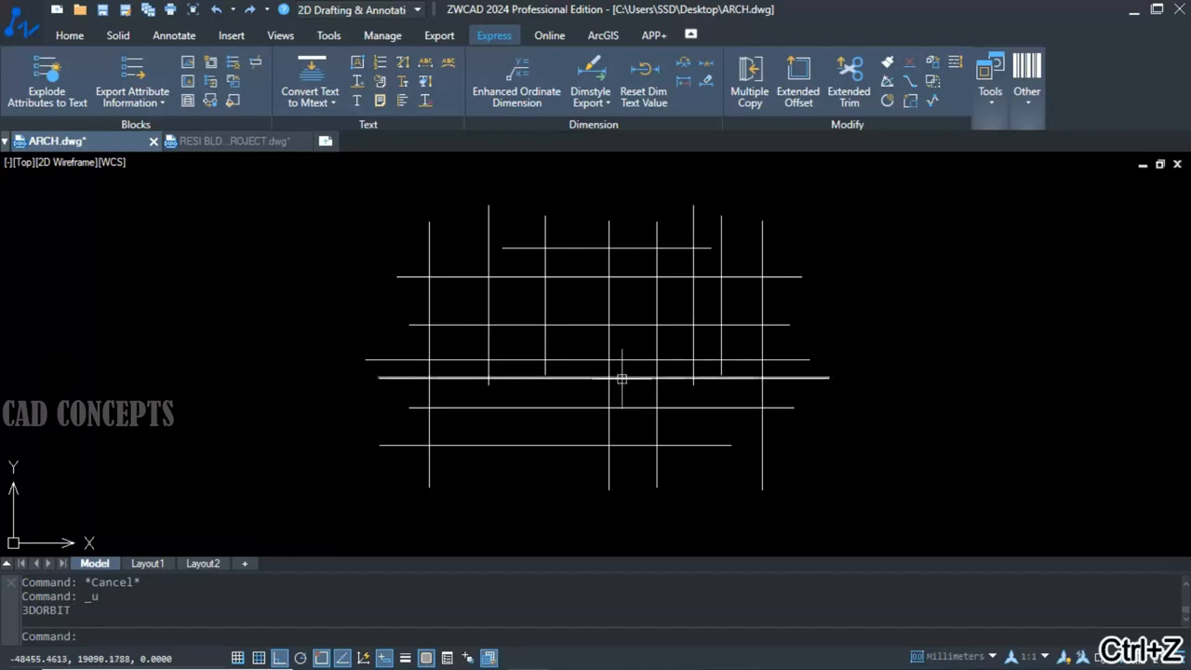
# Check the Start Z and End Z properties of all the flattened grid lines.
pyautogui.click(838, 224)
pyautogui.click(312, 527)
pyautogui.rightClick(436, 461)
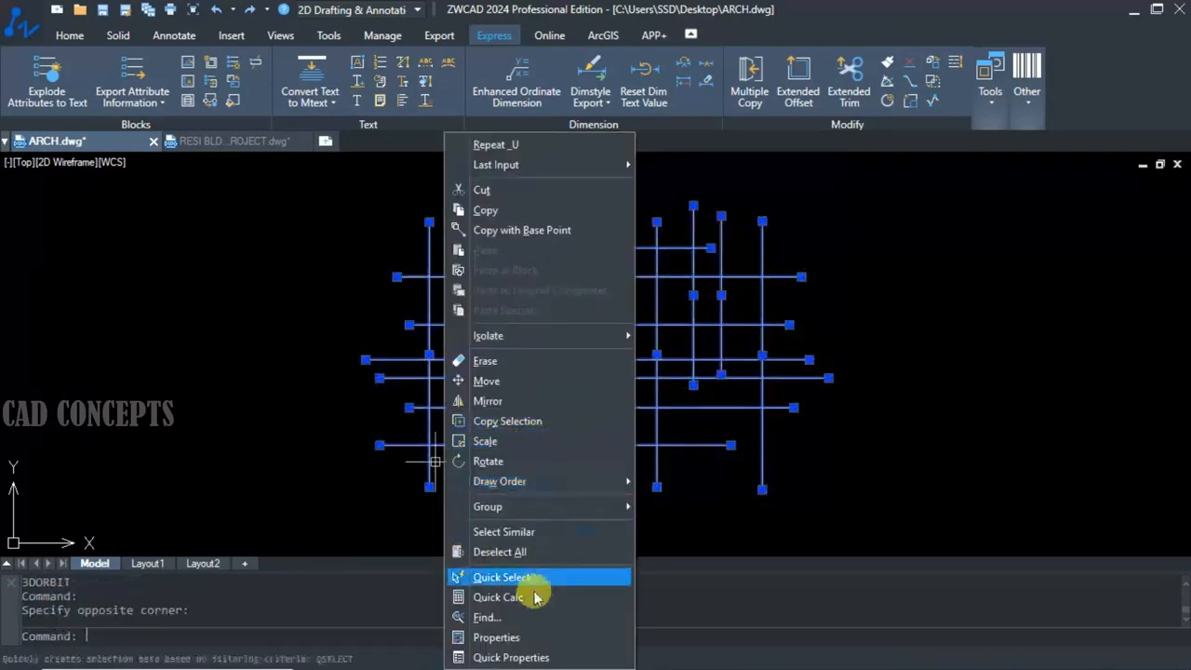
pyautogui.click(493, 637)
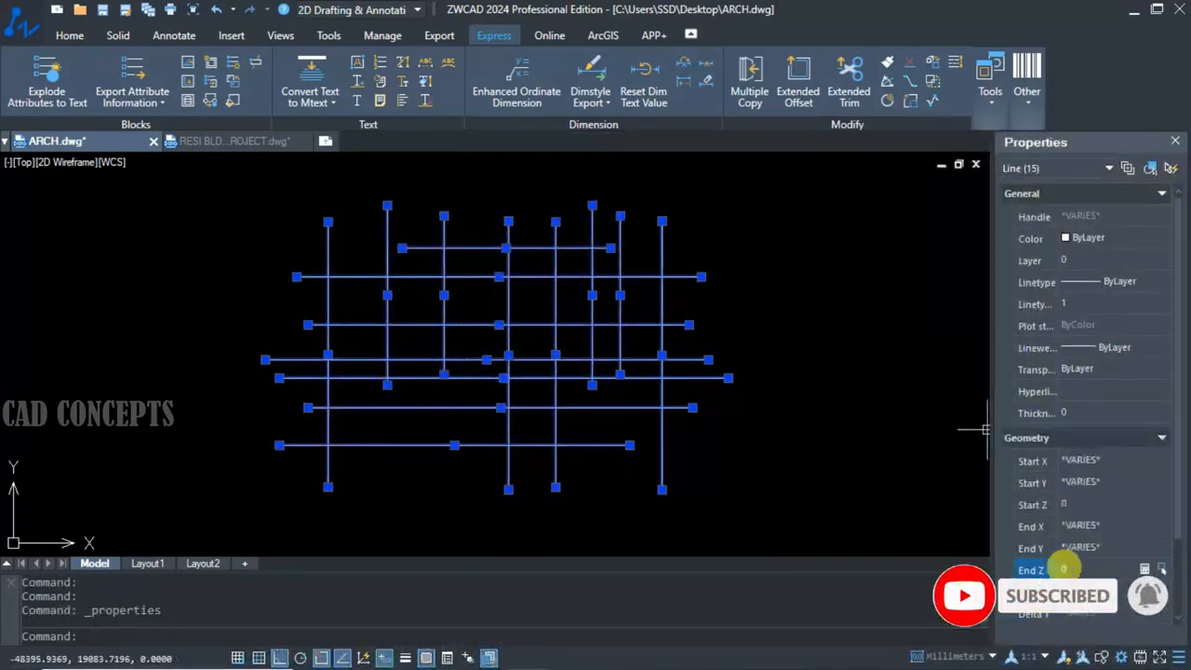
pyautogui.click(1075, 504)
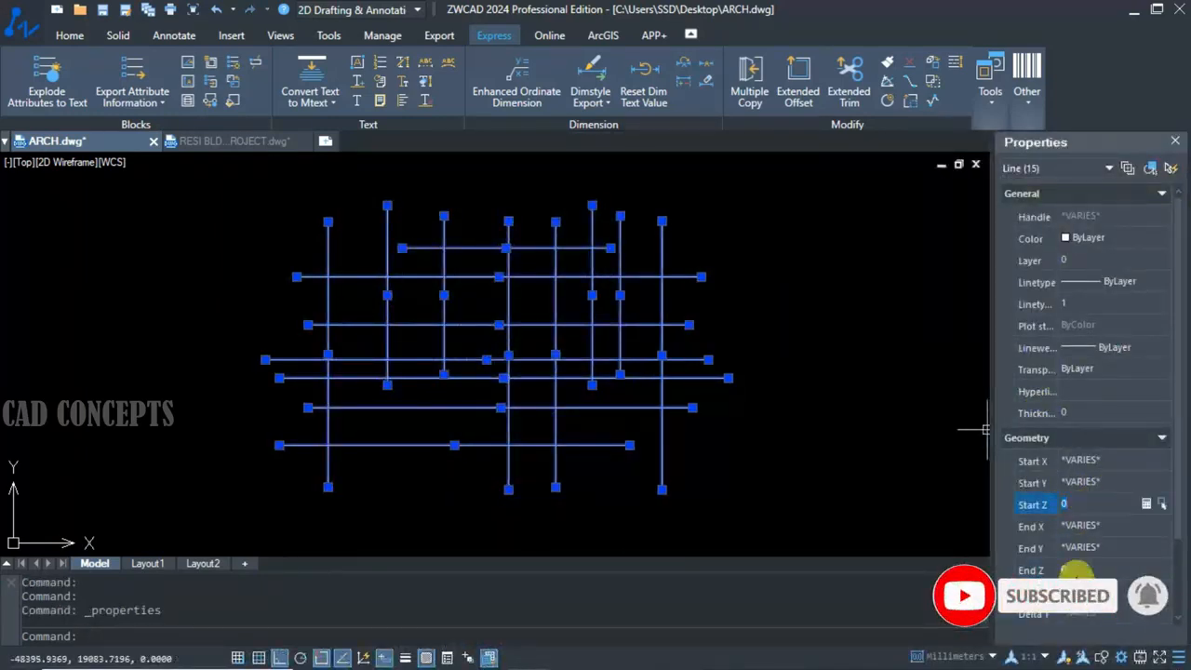
pyautogui.click(1070, 569)
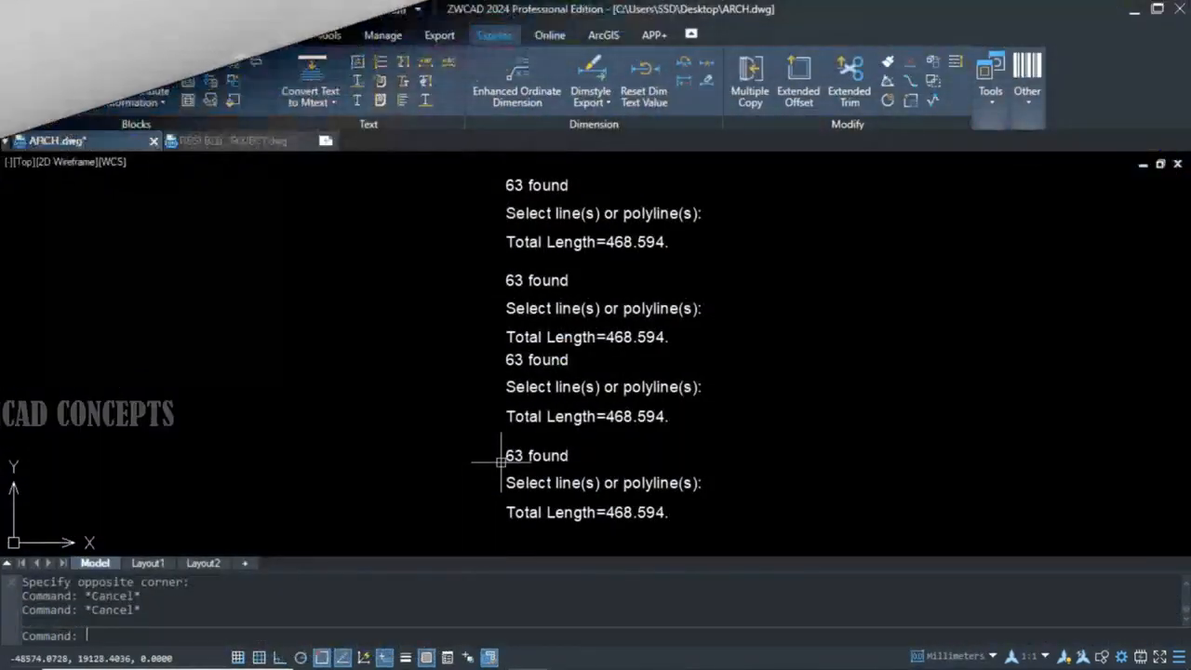
pyautogui.click(468, 525)
pyautogui.click(722, 171)
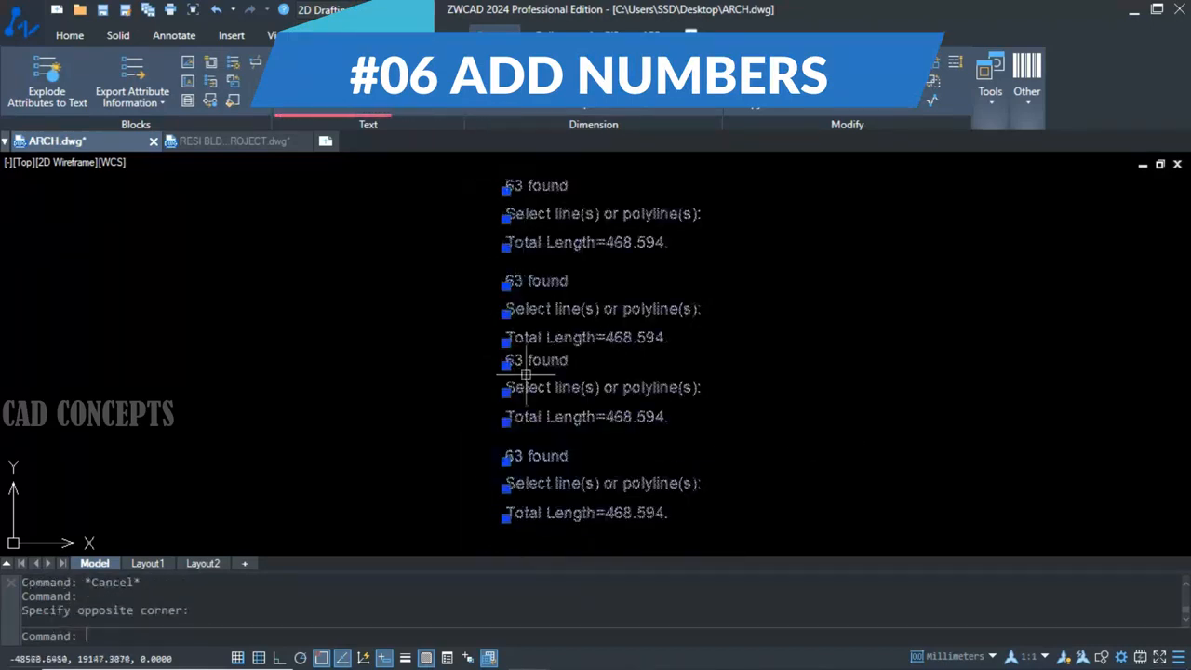
pyautogui.press('Escape')
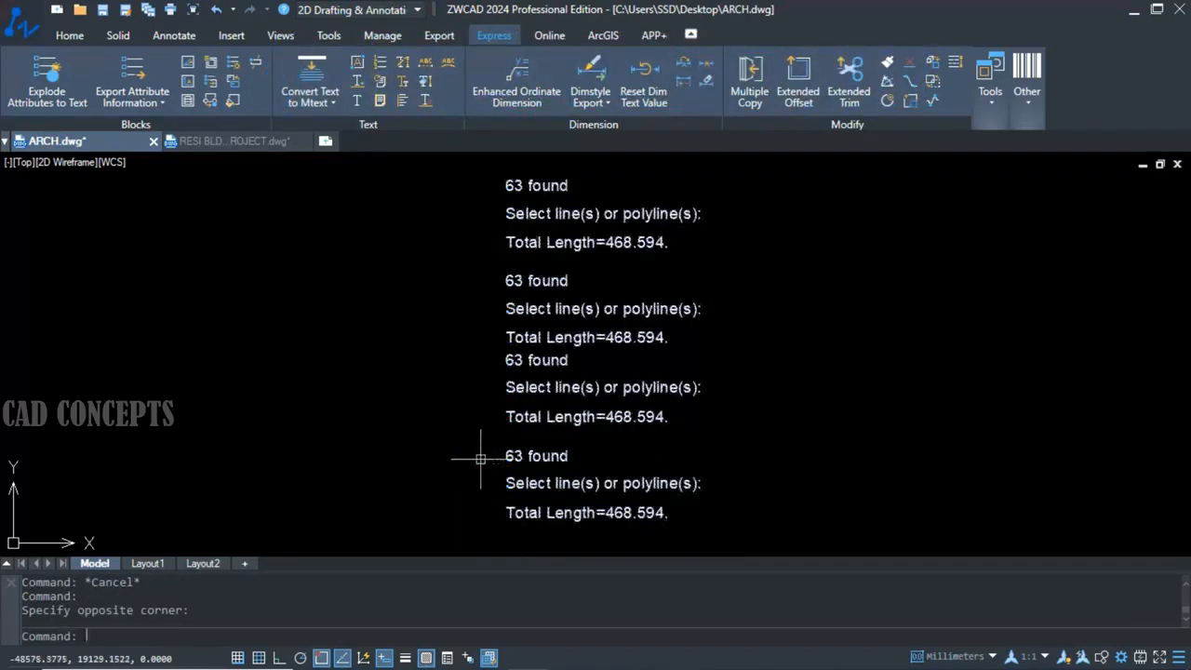
# Number all the text lines with TCOUNT, sorted by Y, starting at 1 with increment 1, placing the numbers as a prefix.
pyautogui.write('TC')
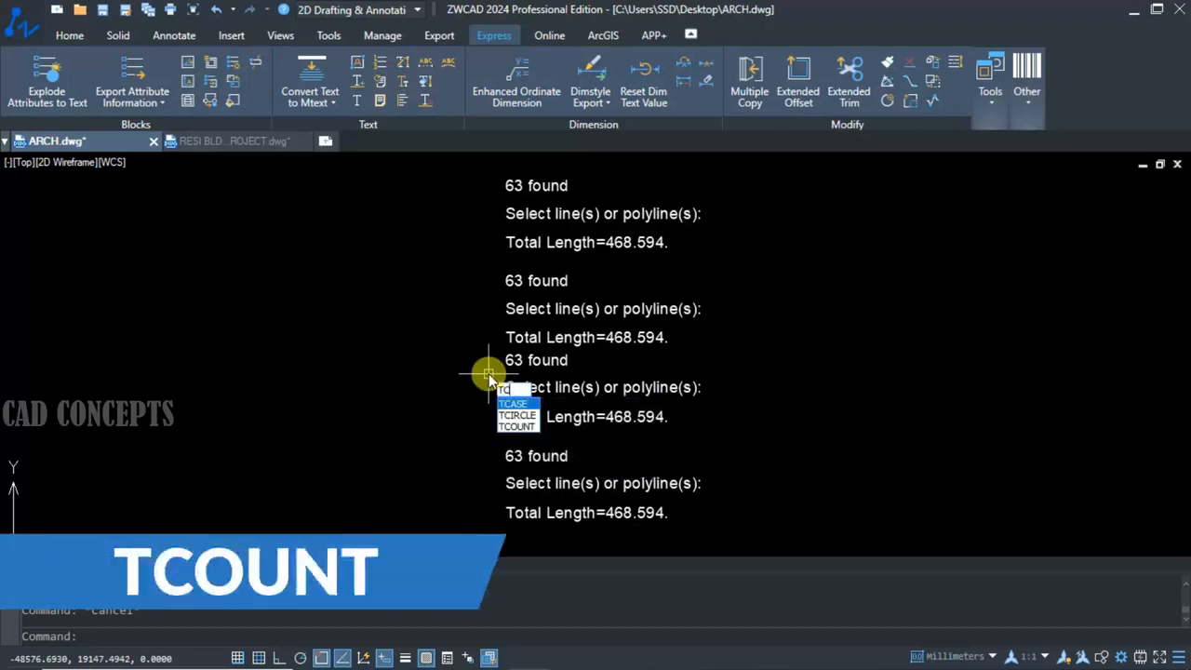
pyautogui.click(514, 425)
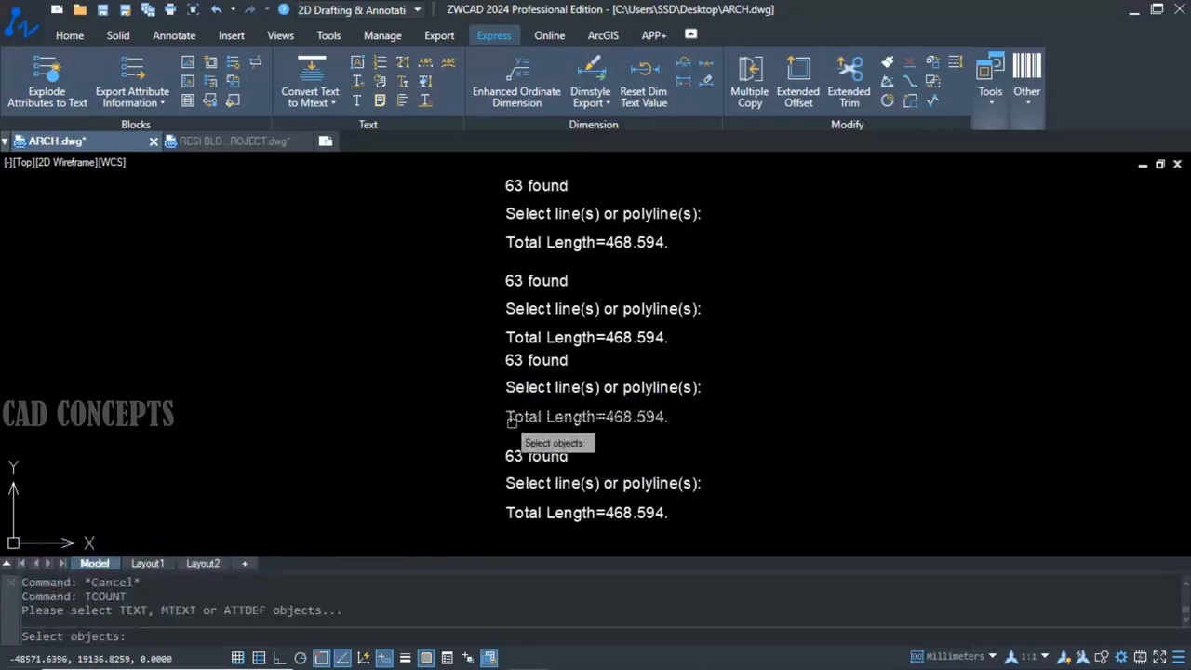
pyautogui.click(478, 165)
pyautogui.click(839, 544)
pyautogui.press('Return')
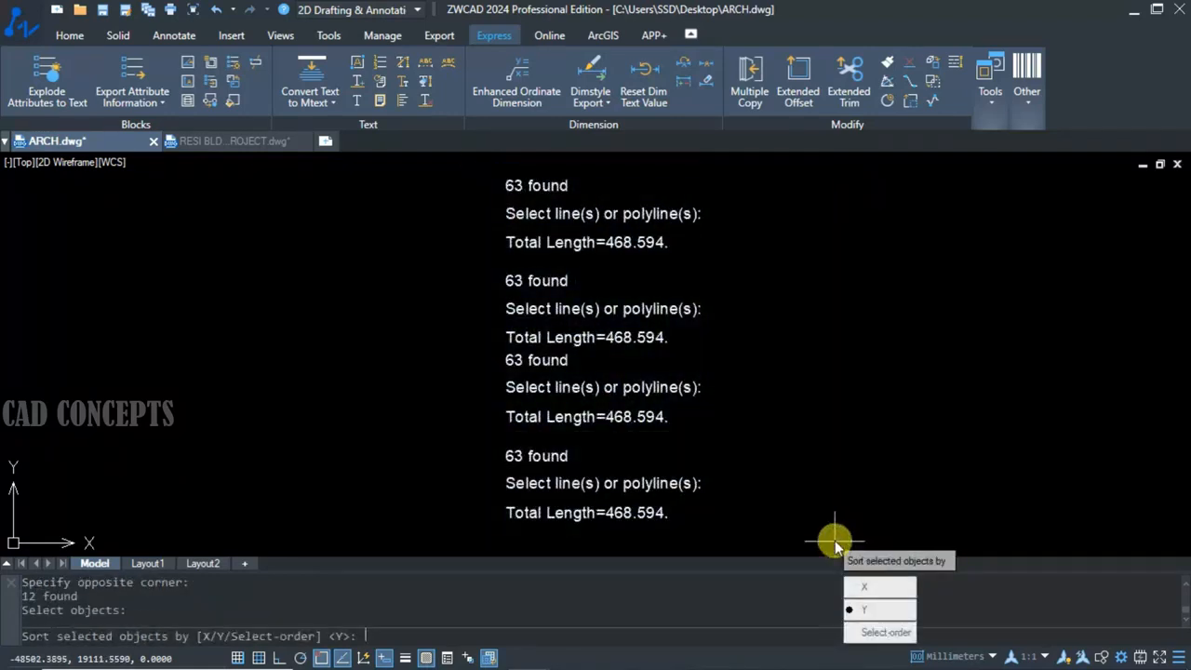
pyautogui.click(879, 611)
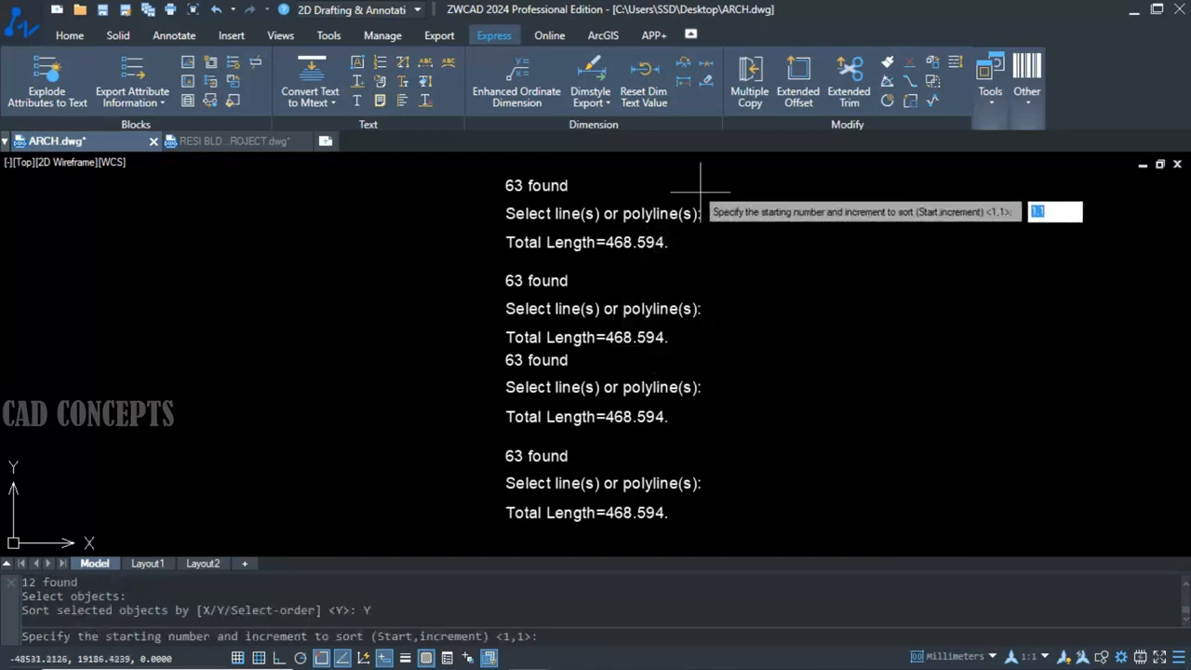
pyautogui.press('Return')
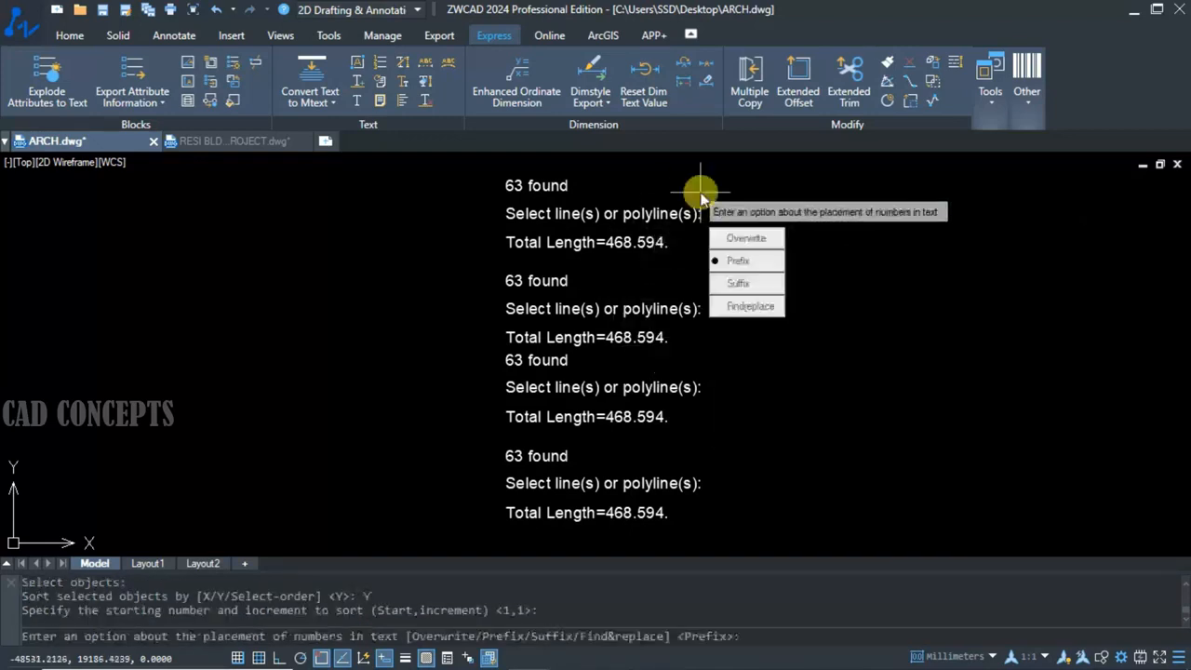
pyautogui.click(734, 261)
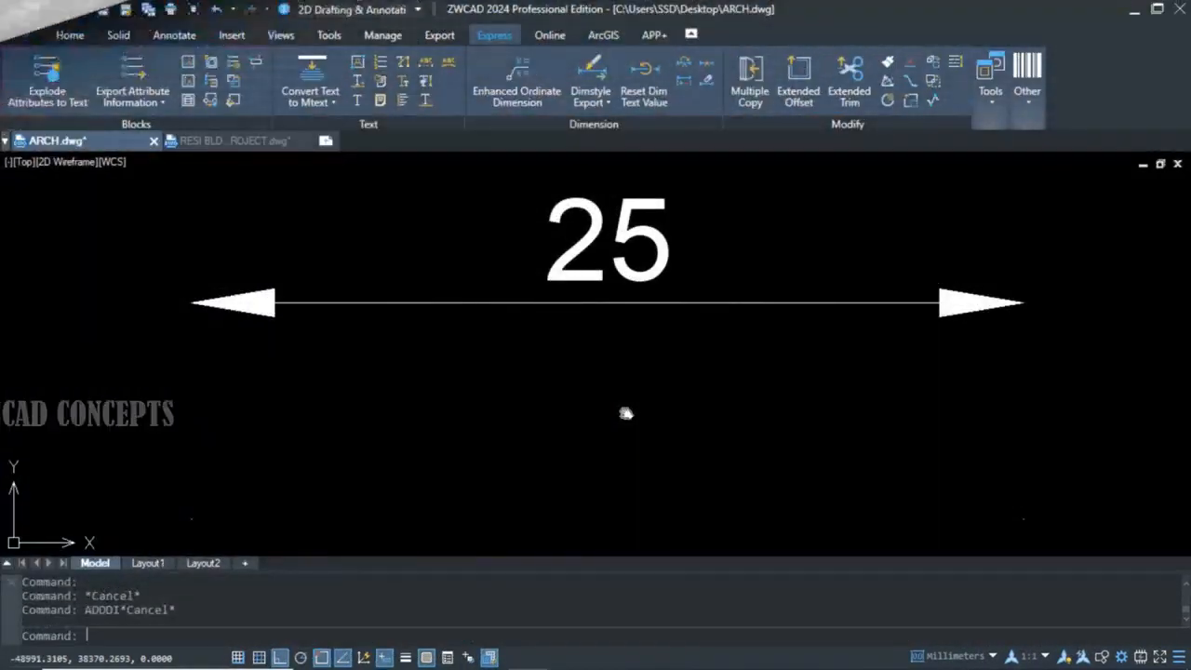
# Add the missing extension lines to the 25 dimension using the Add option of DIMASBX.
pyautogui.click(722, 303)
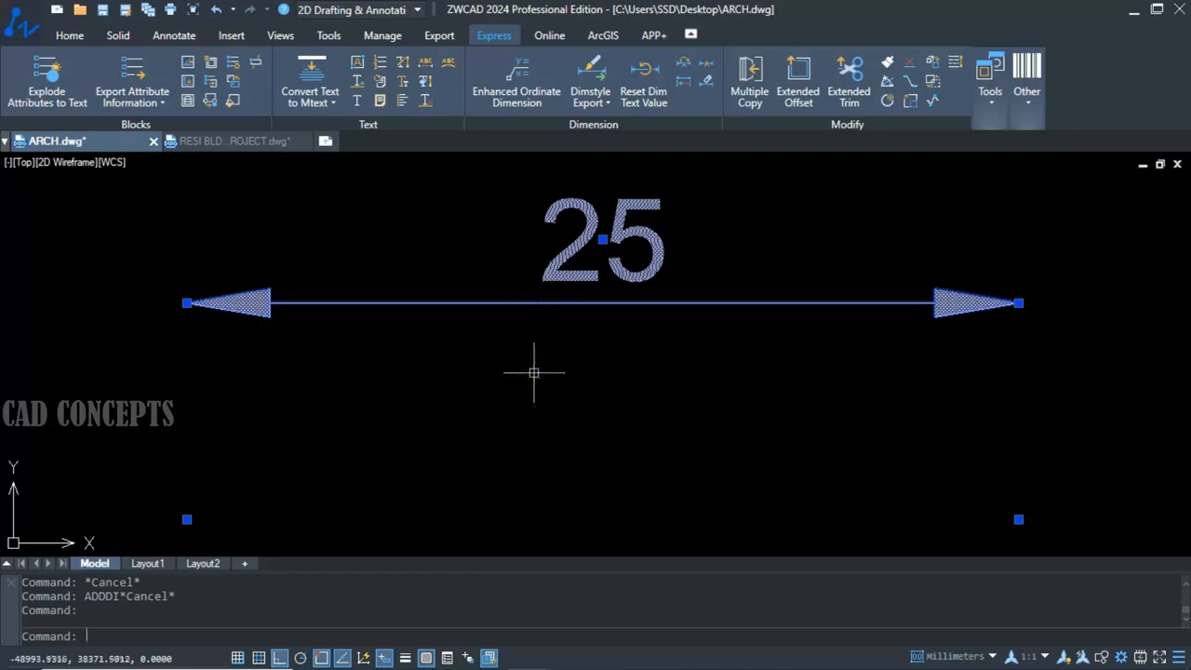
pyautogui.press('Escape')
pyautogui.write('DI')
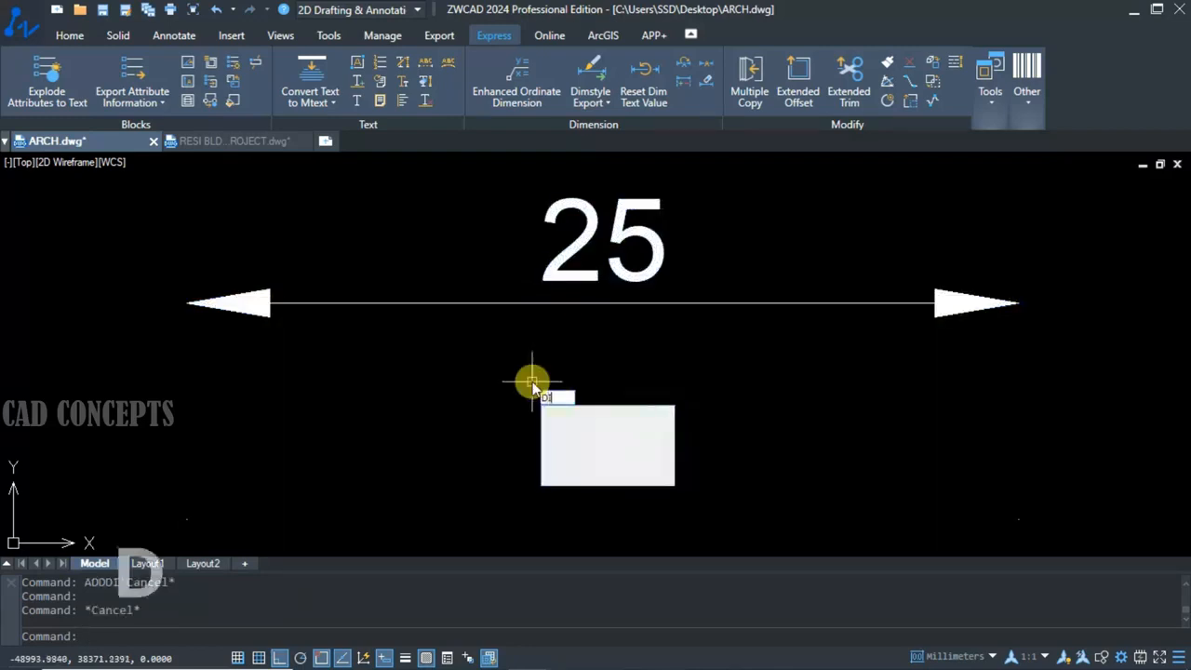
pyautogui.write('MAS')
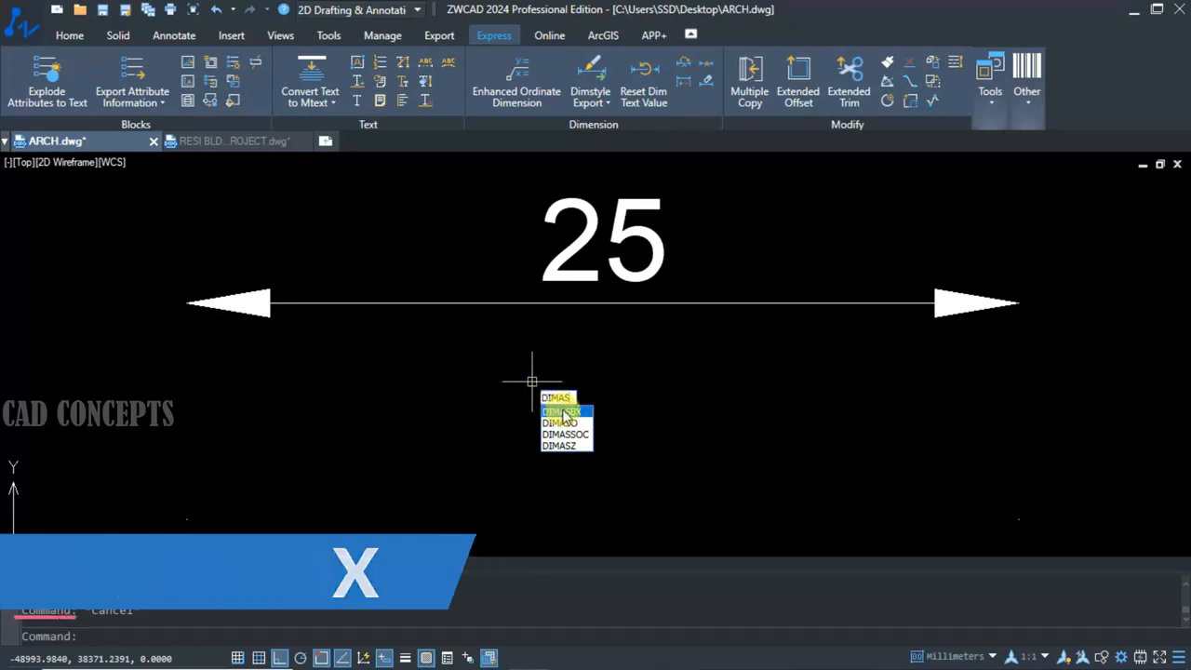
pyautogui.click(562, 411)
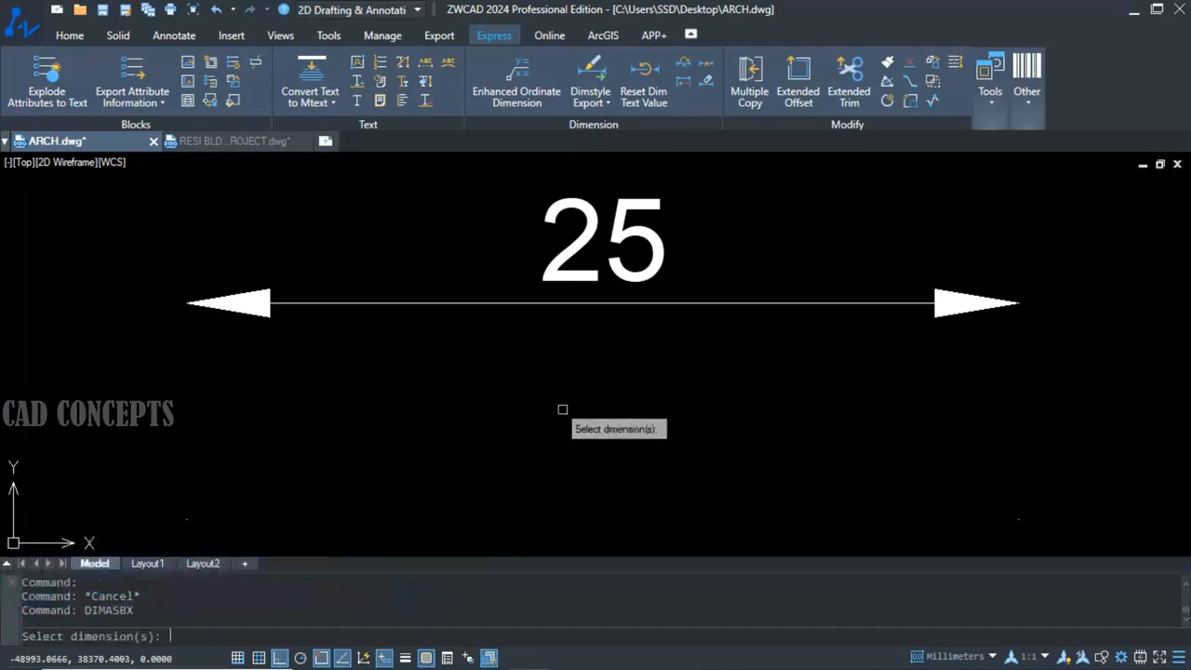
pyautogui.click(625, 301)
pyautogui.press('Return')
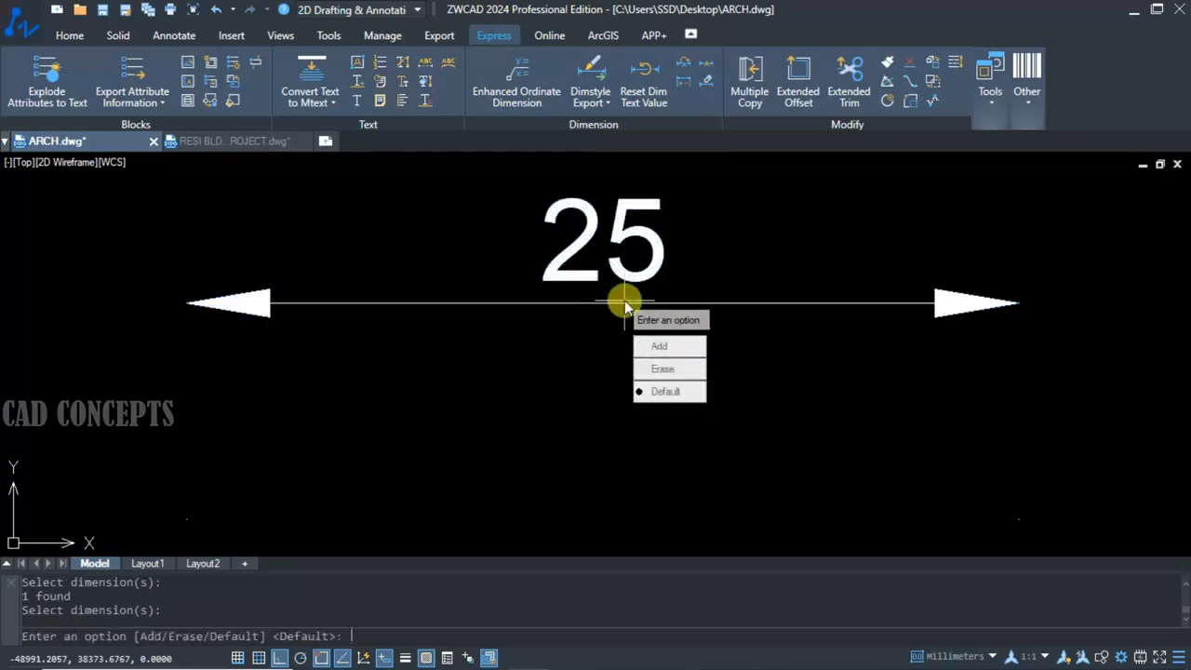
pyautogui.click(664, 346)
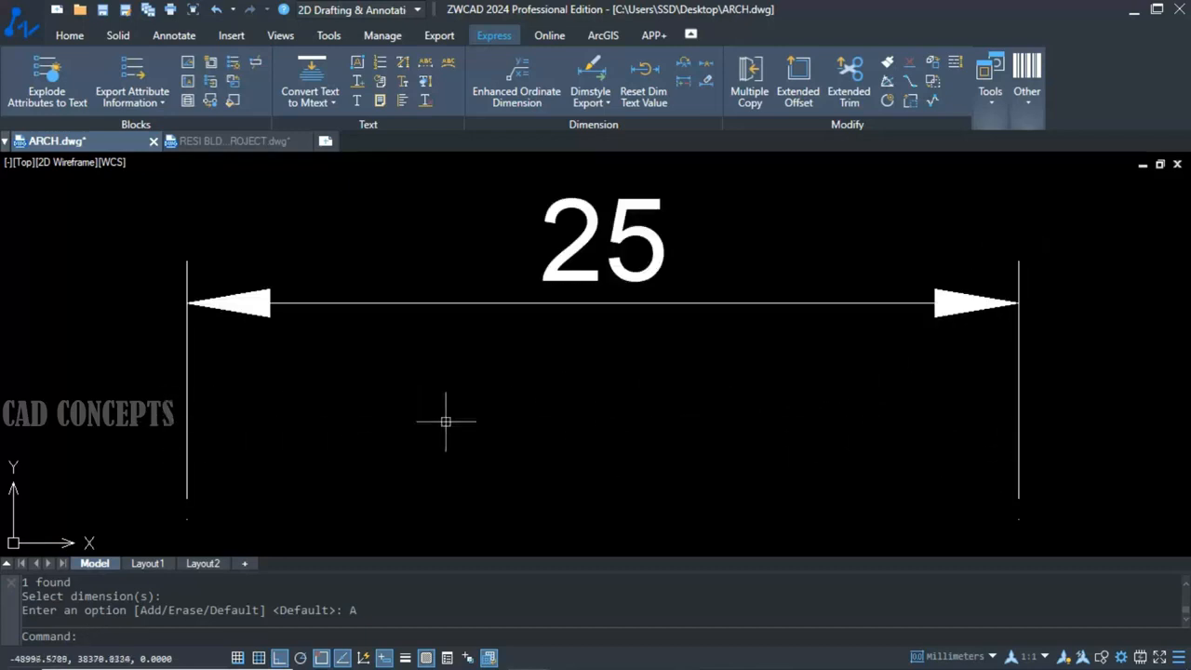
pyautogui.scroll(-1, 556, 419)
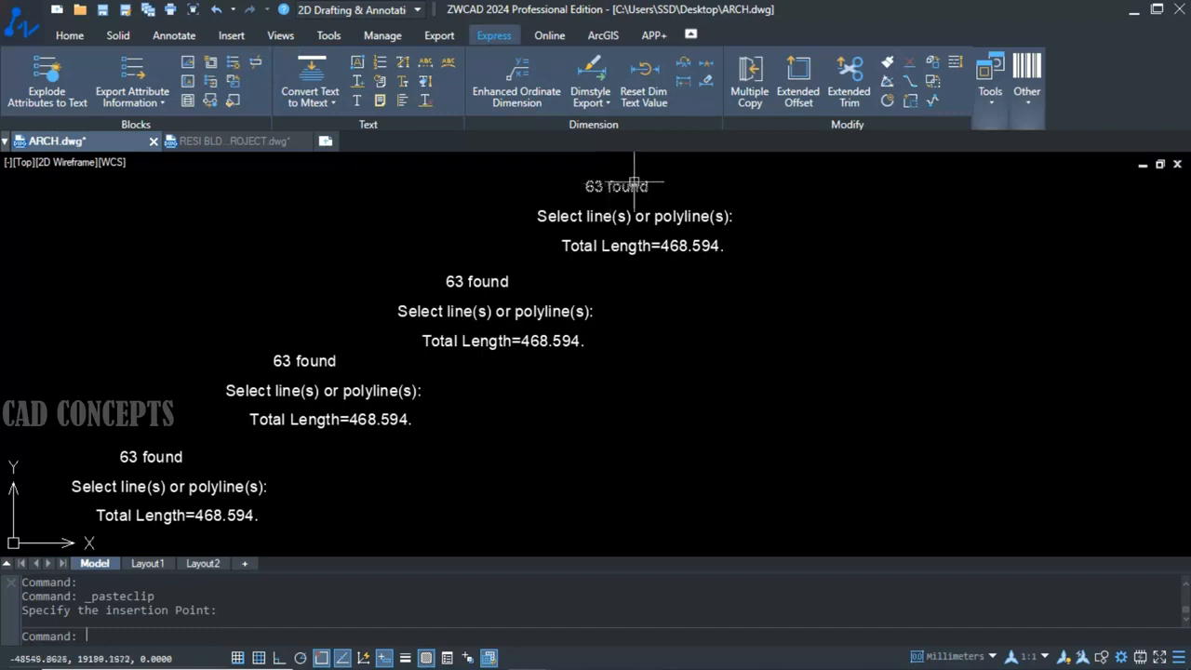
# Align all the staggered texts with TXTALIGN using the Middle option, at a point near the uppermost text group.
pyautogui.click(679, 173)
pyautogui.click(84, 537)
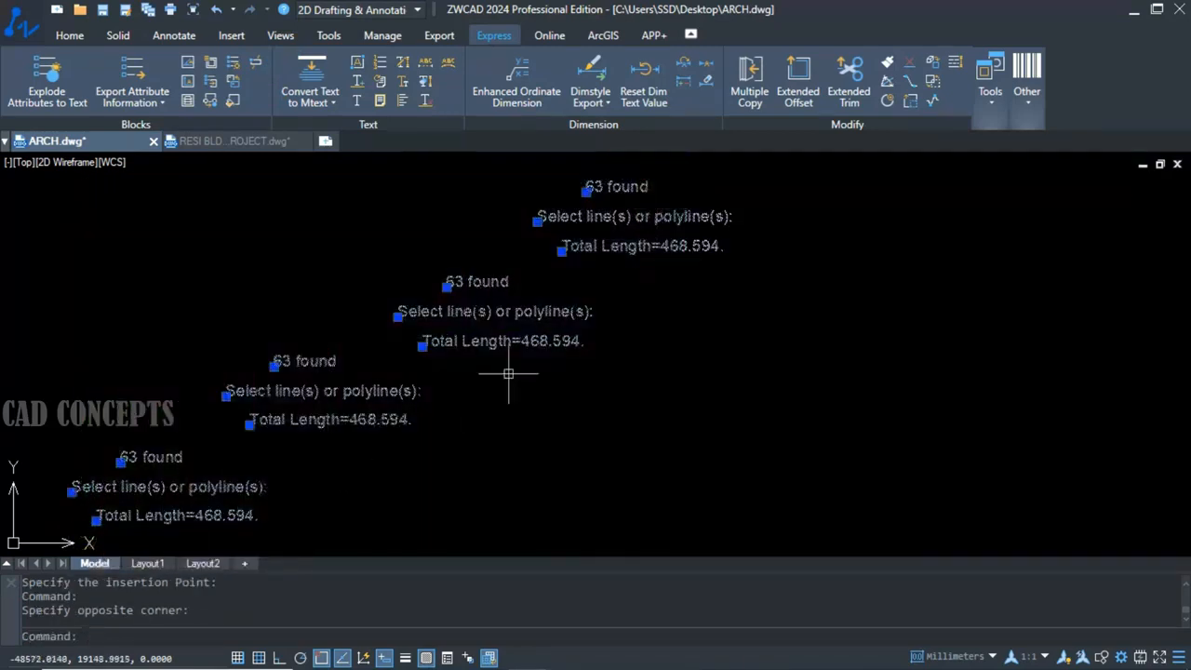
pyautogui.press('Escape')
pyautogui.write('T')
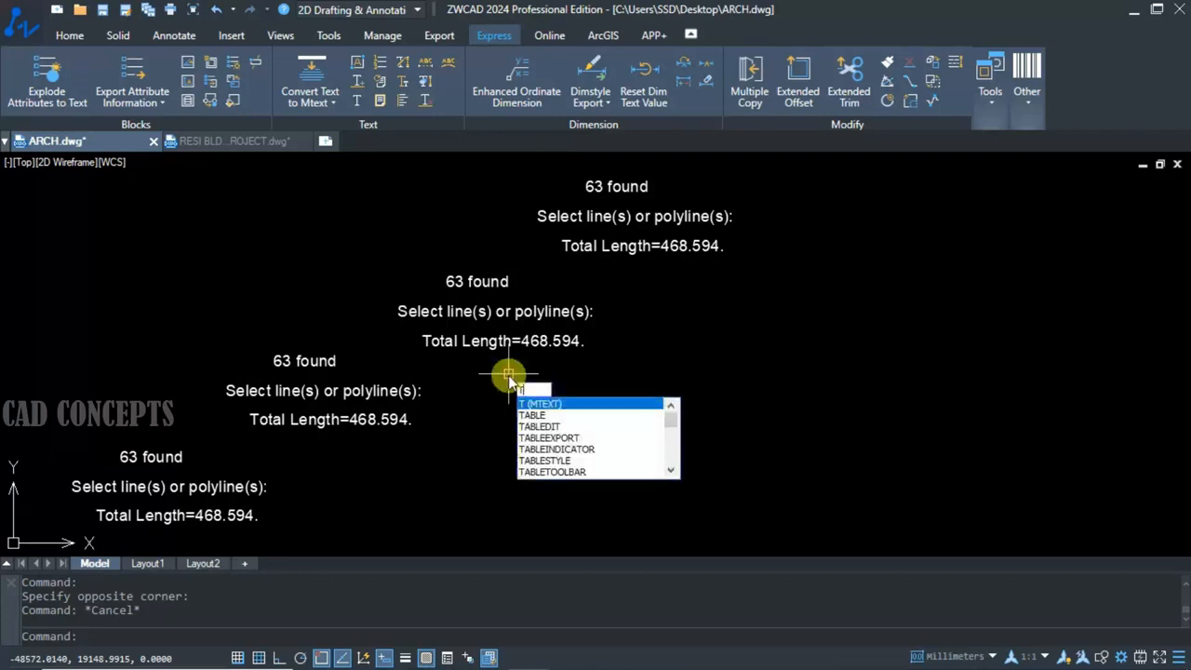
pyautogui.write('XTA')
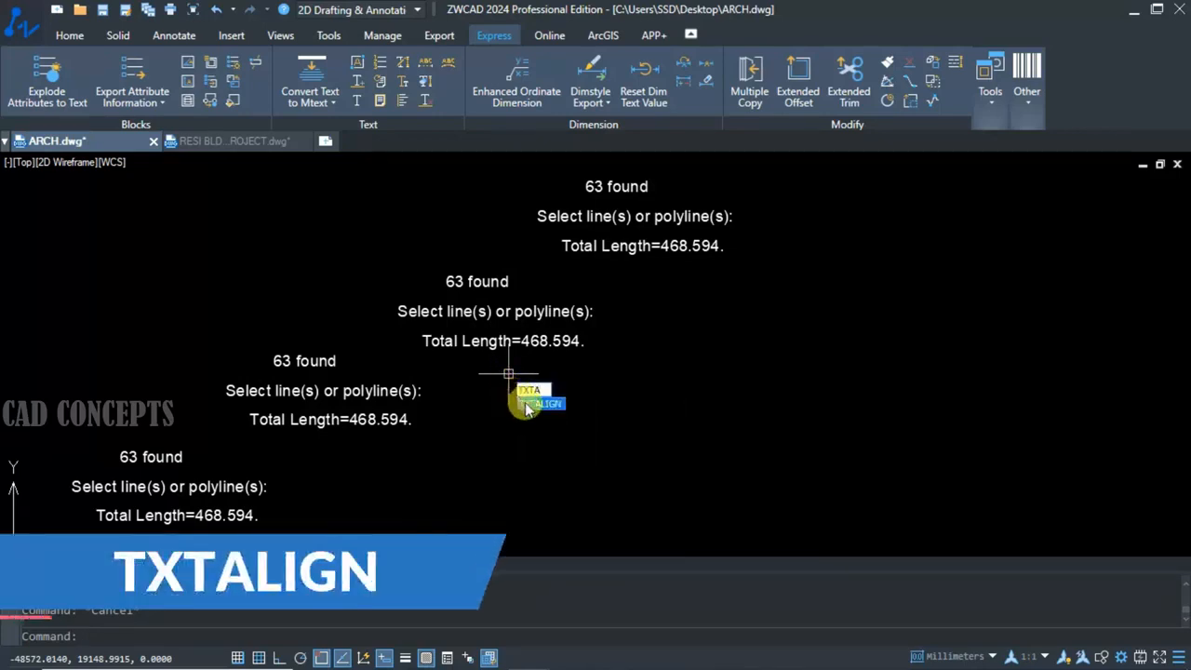
pyautogui.click(527, 403)
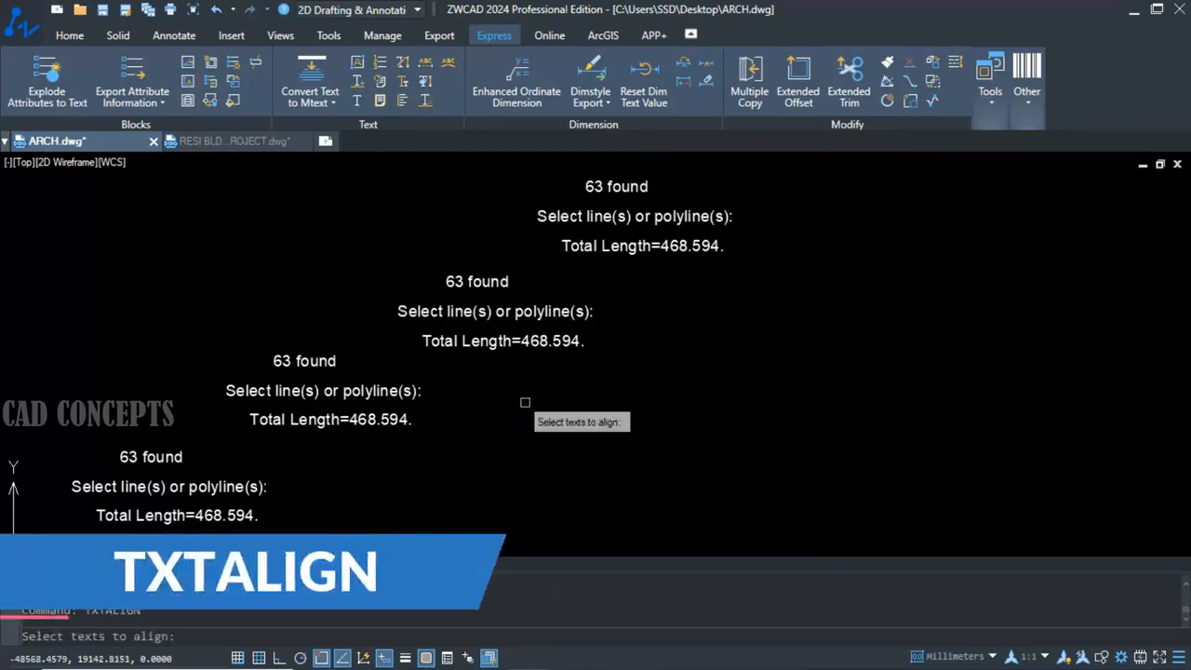
pyautogui.click(790, 160)
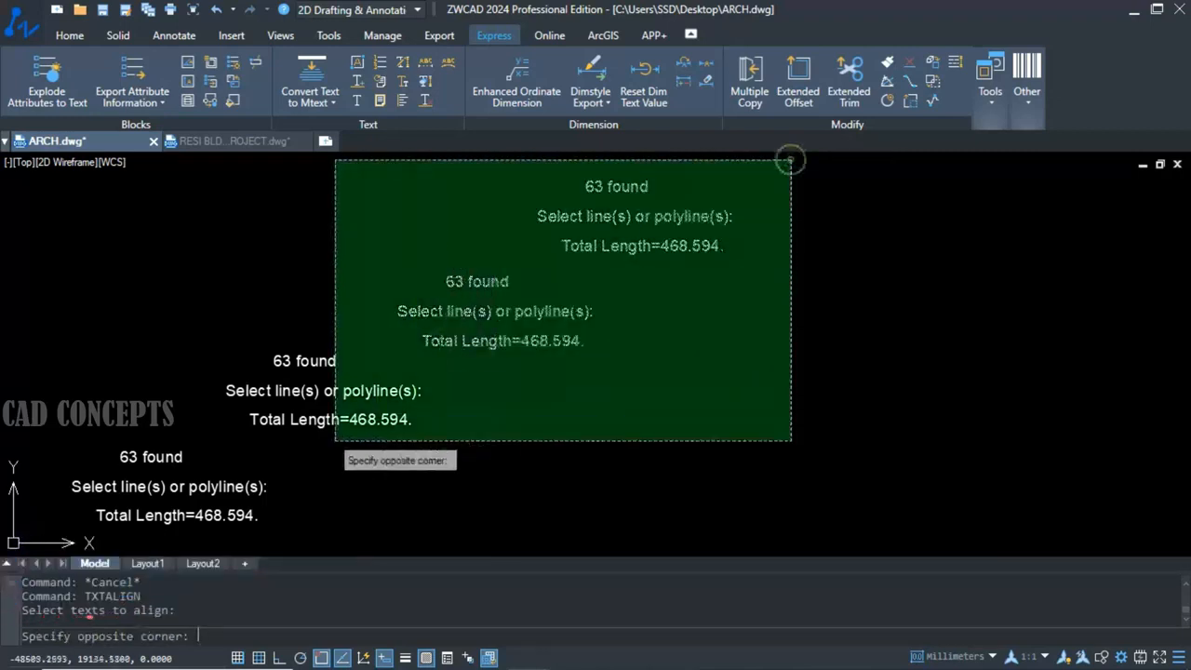
pyautogui.click(64, 535)
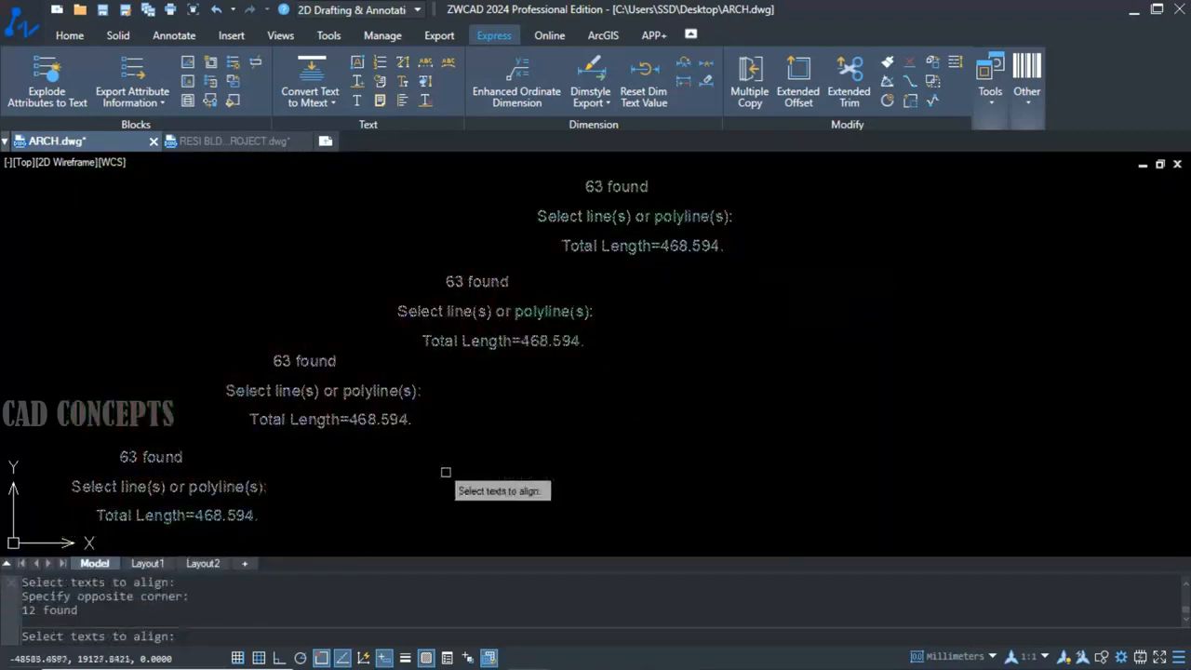
pyautogui.rightClick(510, 435)
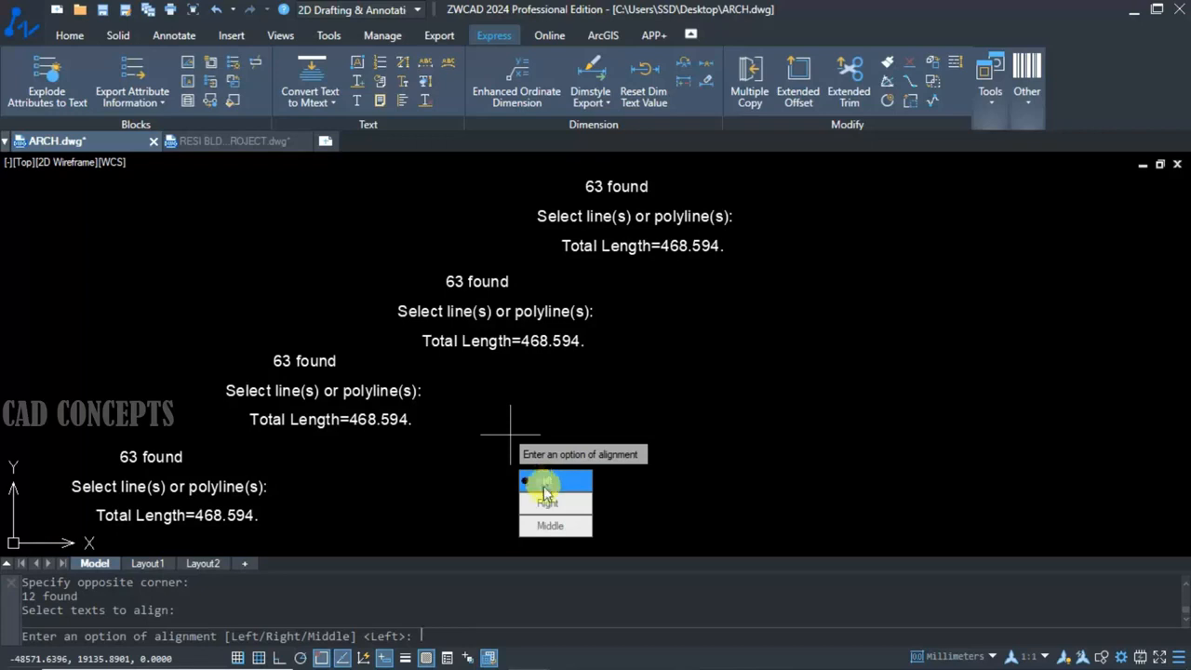
pyautogui.click(544, 528)
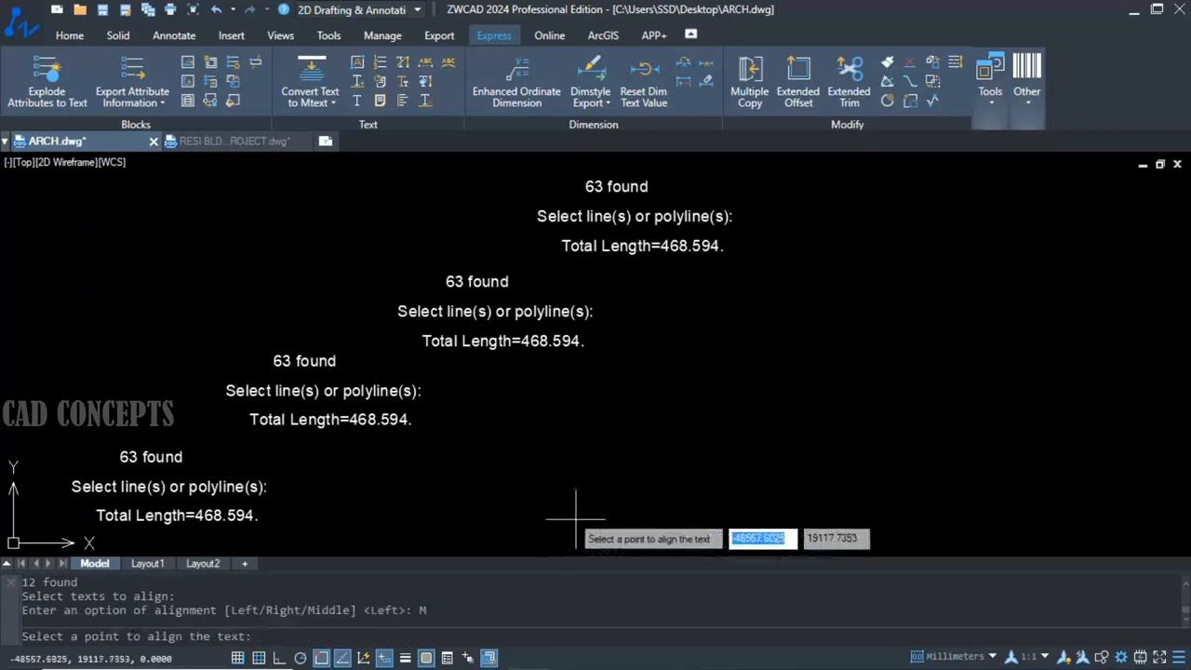
pyautogui.click(727, 186)
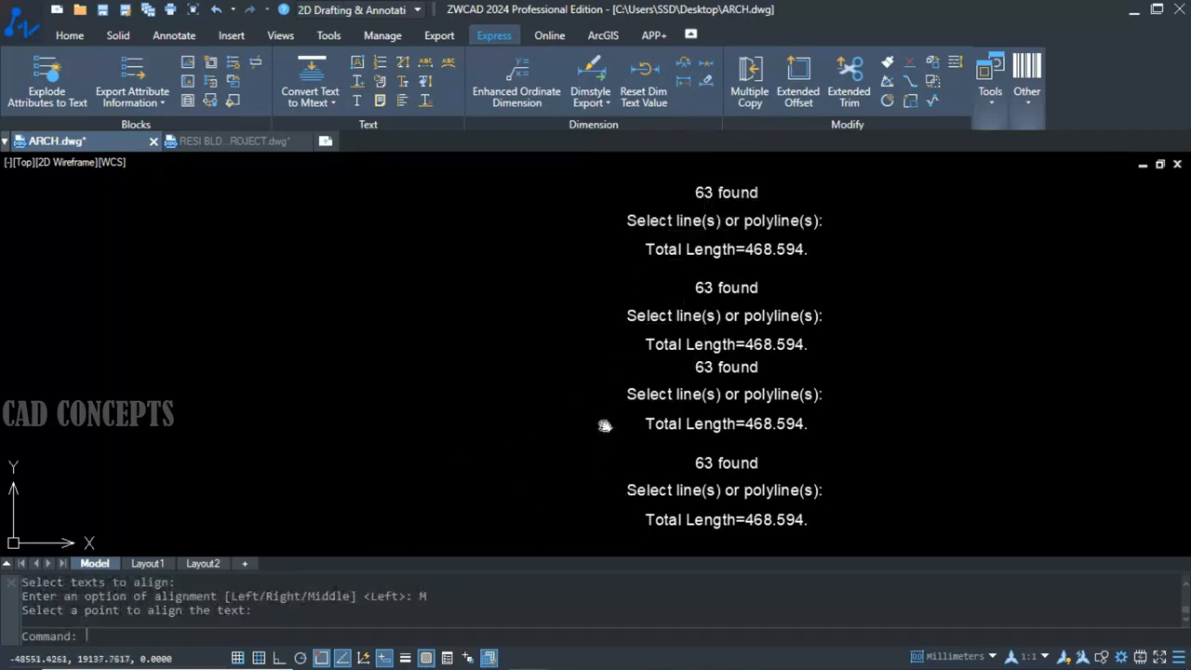
# Align all the centred texts with TXTALIGN using the Left option, at a point in the empty area left of them.
pyautogui.moveTo(605, 425); pyautogui.dragTo(606, 413, button='middle')
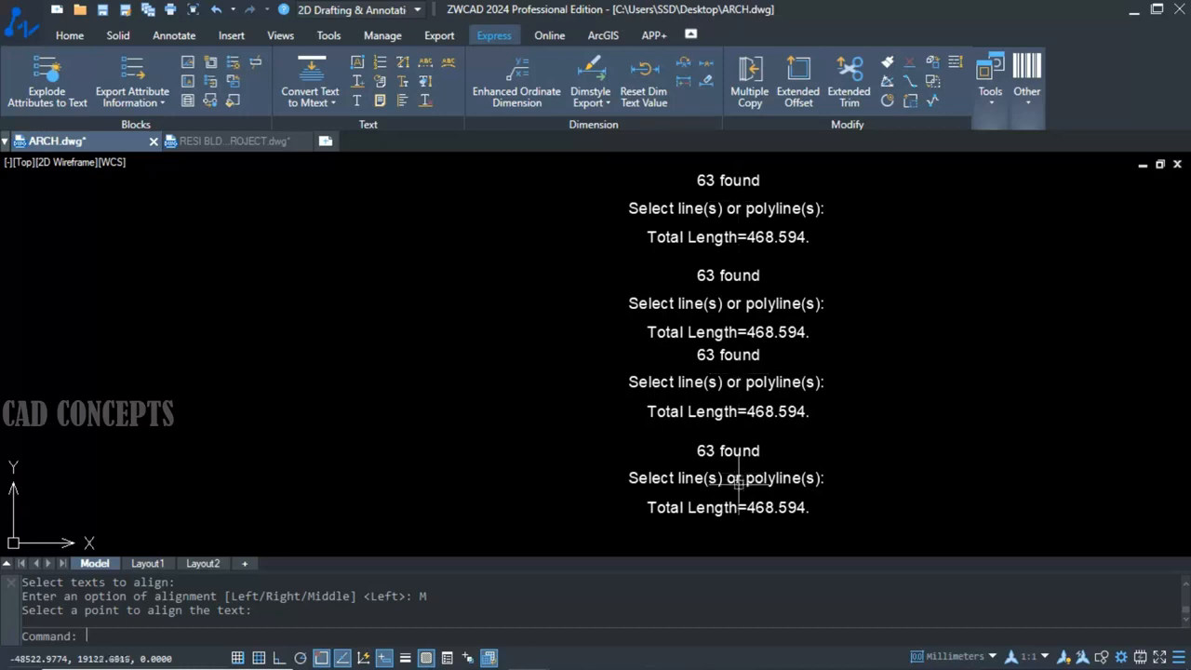
pyautogui.press('Return')
pyautogui.click(867, 527)
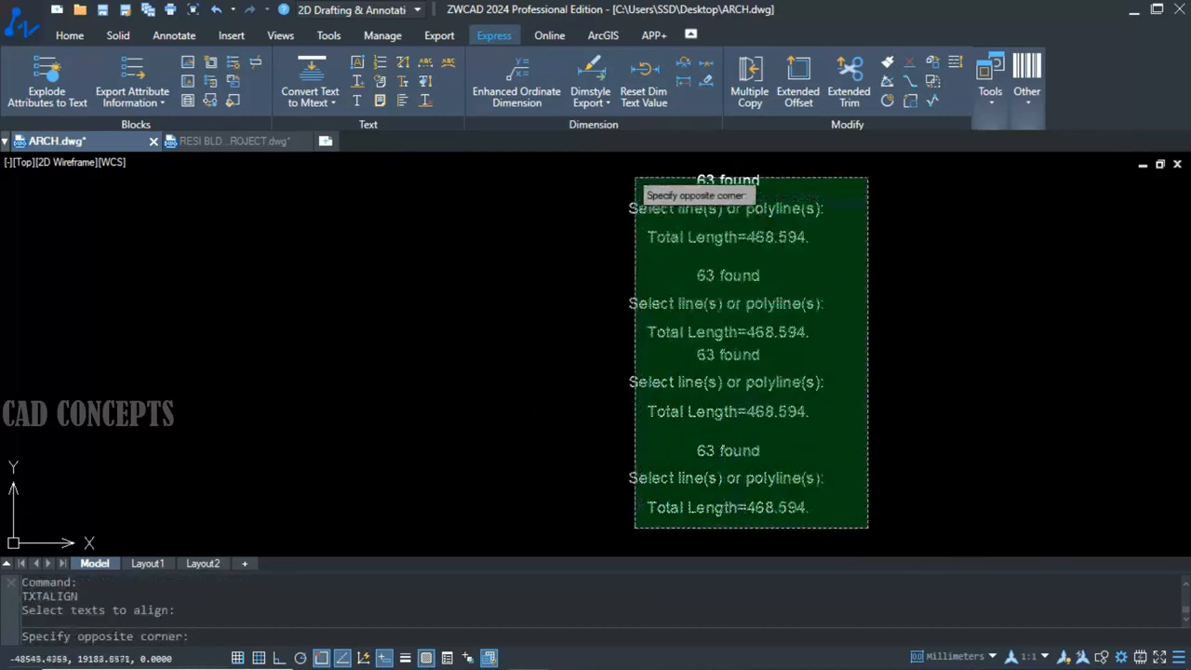
pyautogui.click(635, 179)
pyautogui.press('Return')
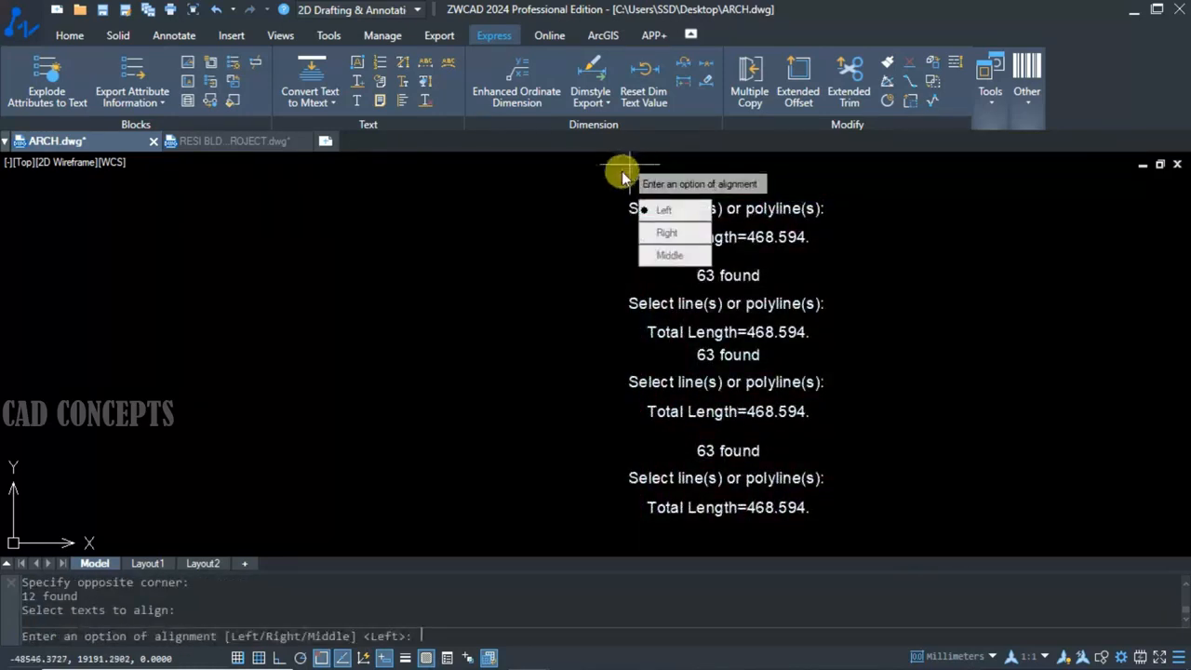
pyautogui.click(672, 213)
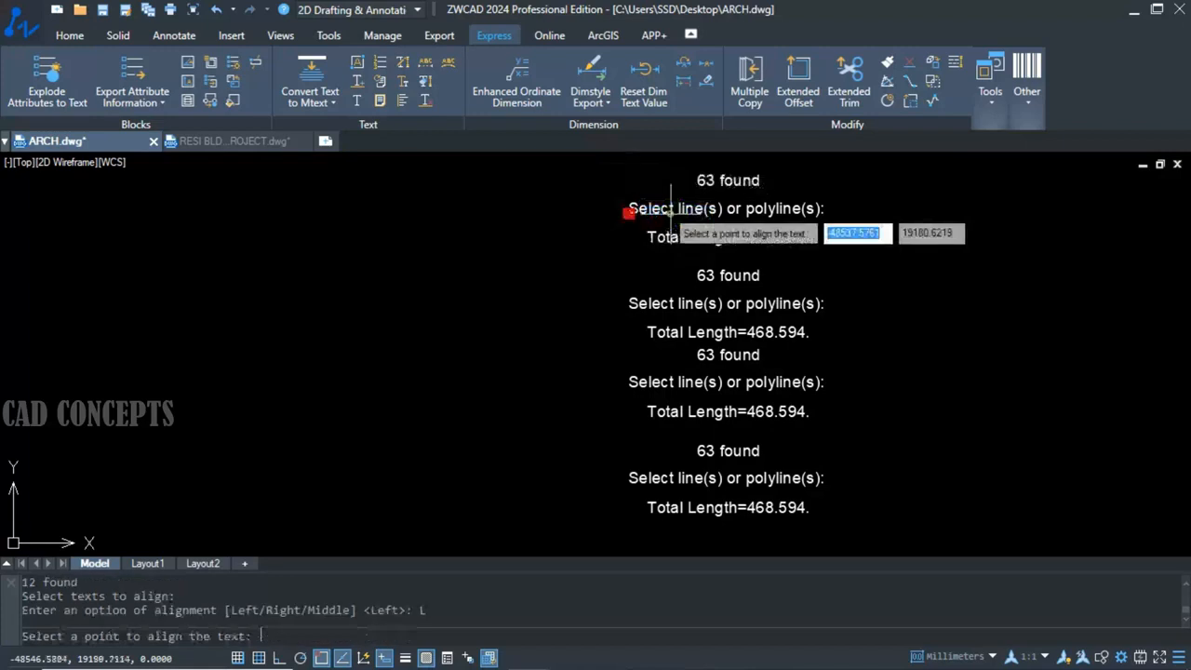
pyautogui.click(261, 188)
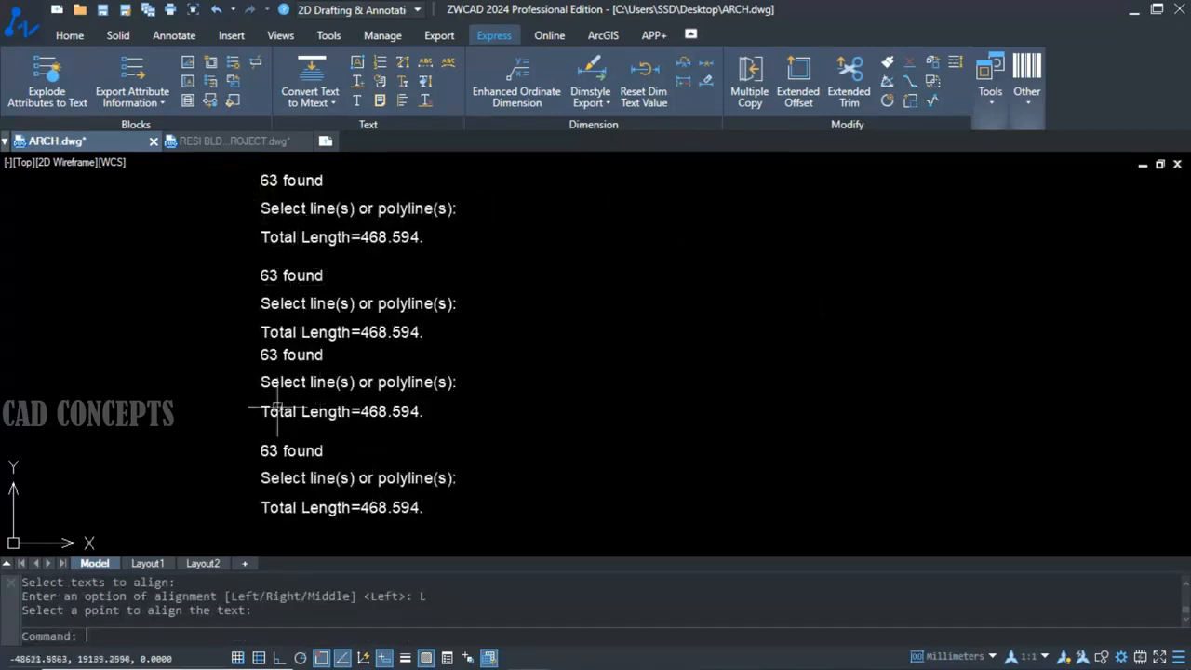
# Align all the left-aligned texts with TXTALIGN using the Right option, at a point beyond the right end of the text column.
pyautogui.press('Return')
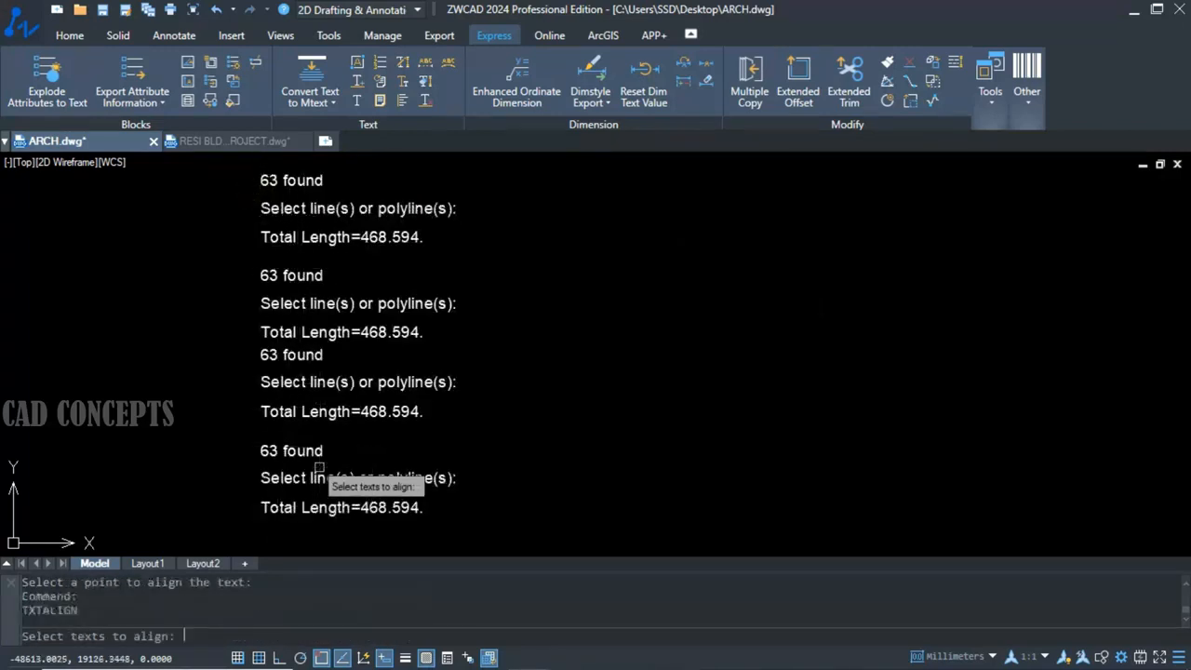
pyautogui.click(445, 523)
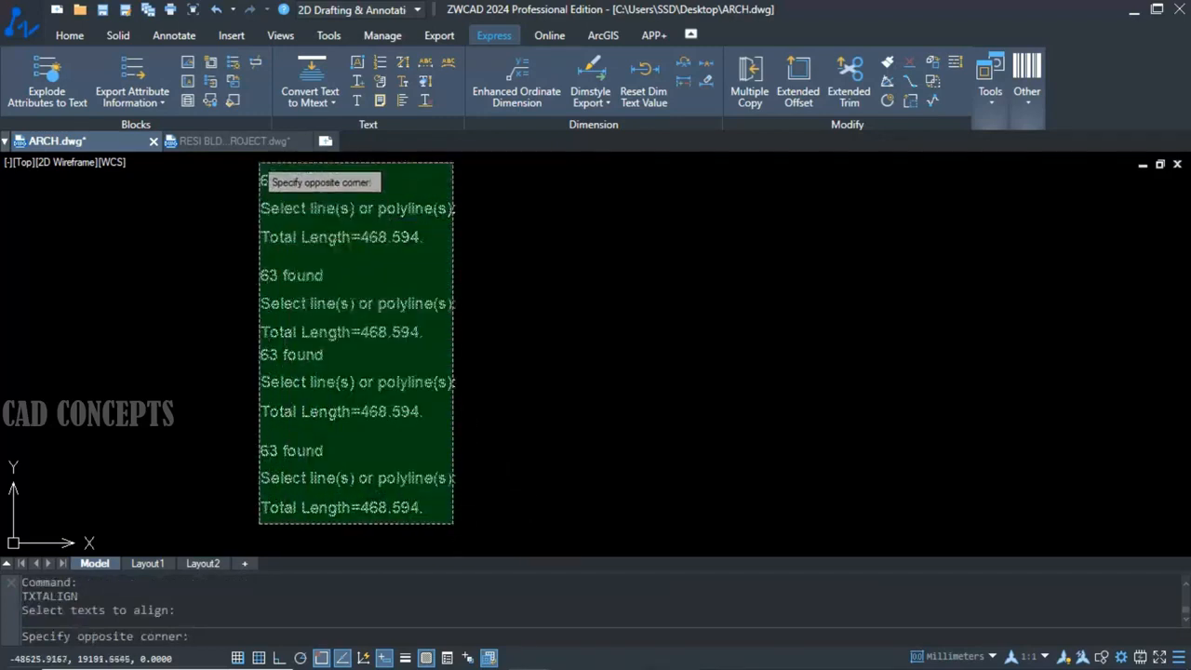
pyautogui.click(260, 154)
pyautogui.press('Return')
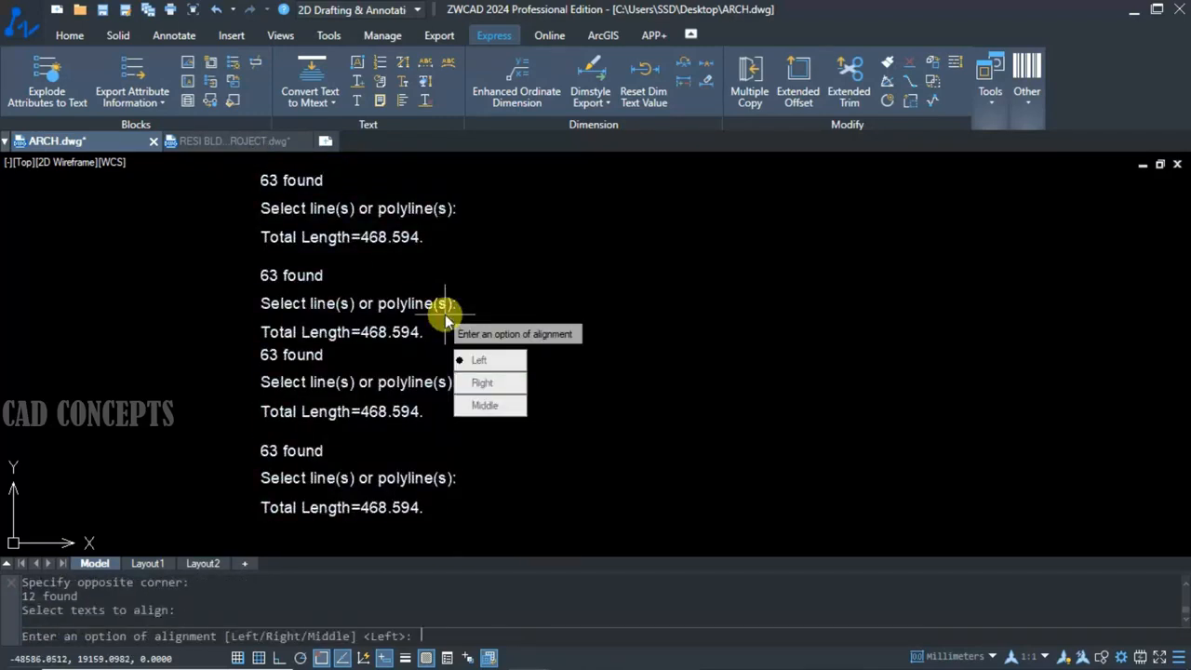
pyautogui.click(486, 385)
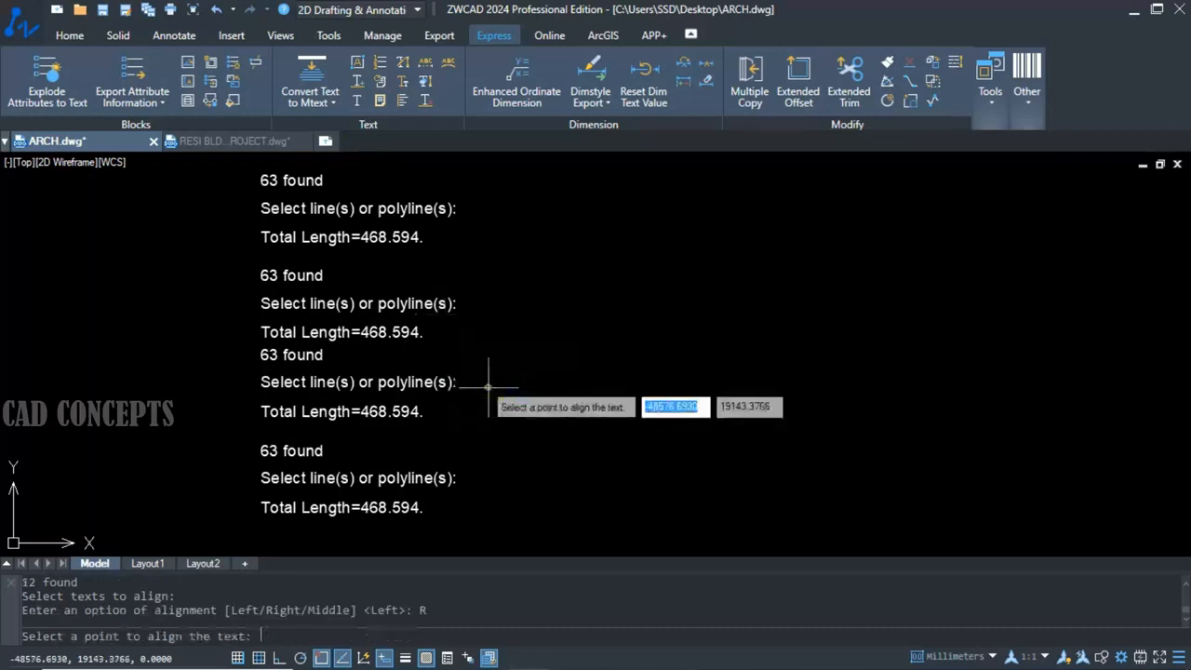
pyautogui.click(677, 179)
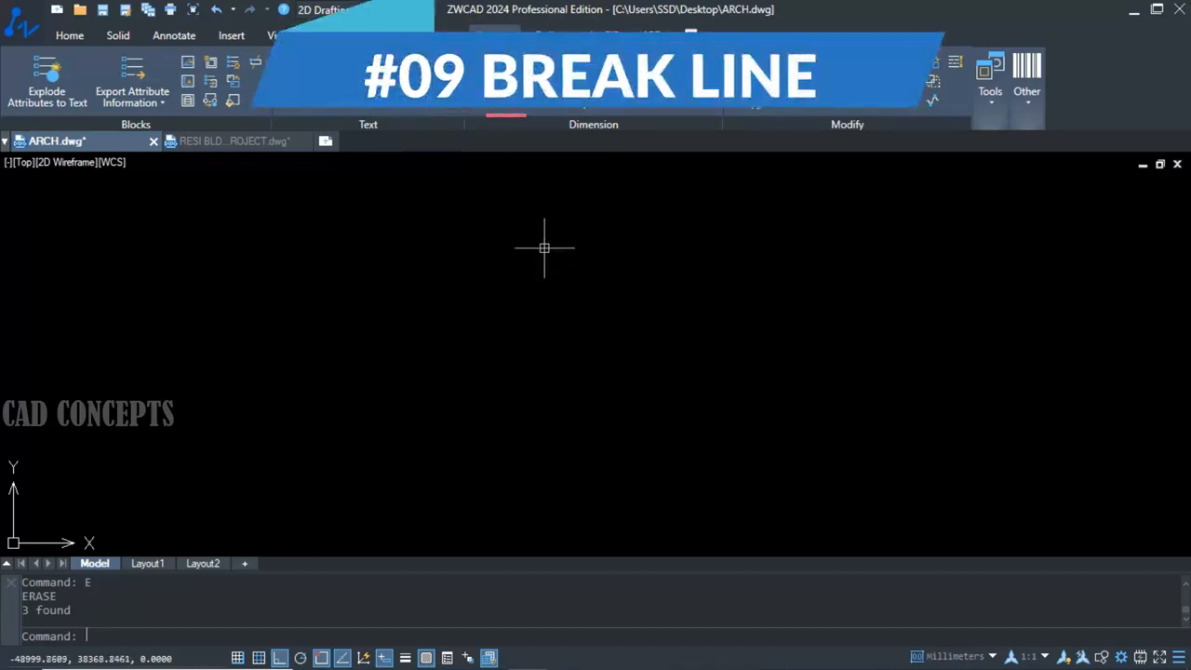
# Draw a long horizontal BREAKLINE across the upper part of the empty drawing area, with its break symbol at the midpoint.
pyautogui.write('BREAKLI')
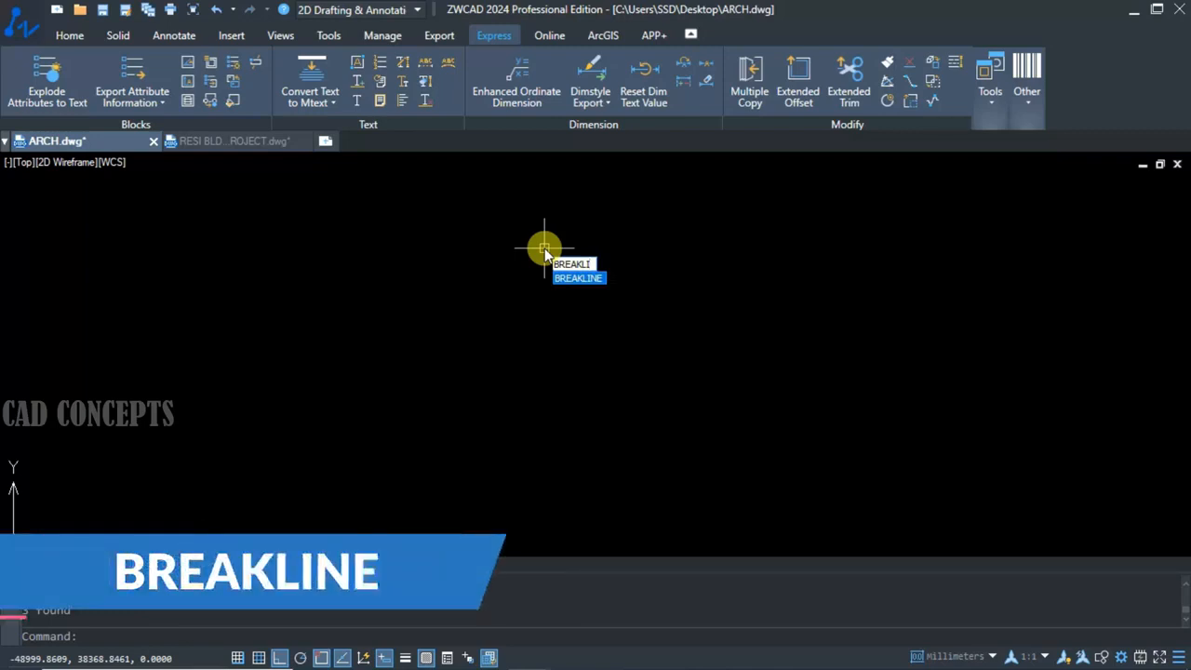
pyautogui.press('Return')
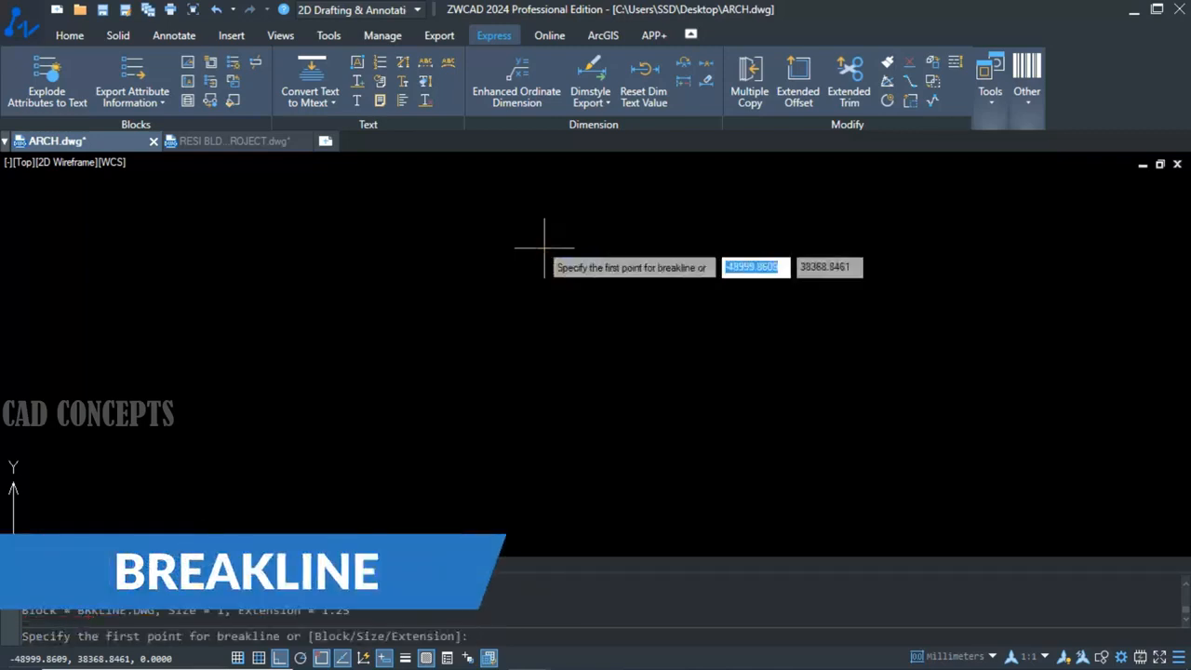
pyautogui.click(41, 251)
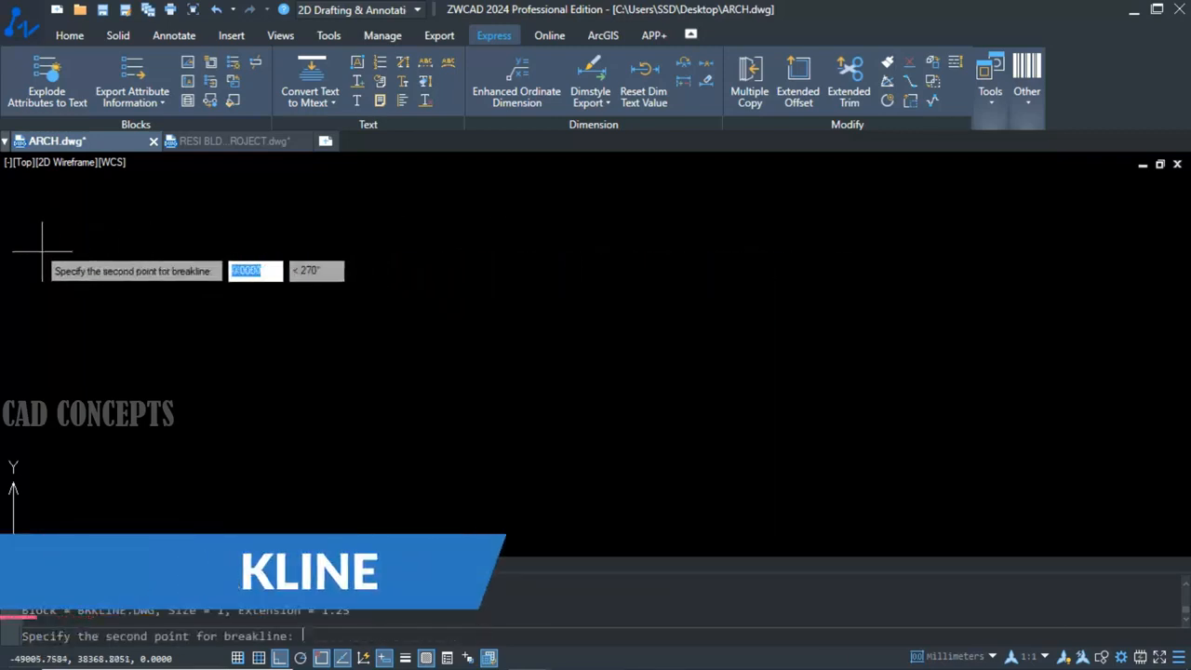
pyautogui.click(1185, 251)
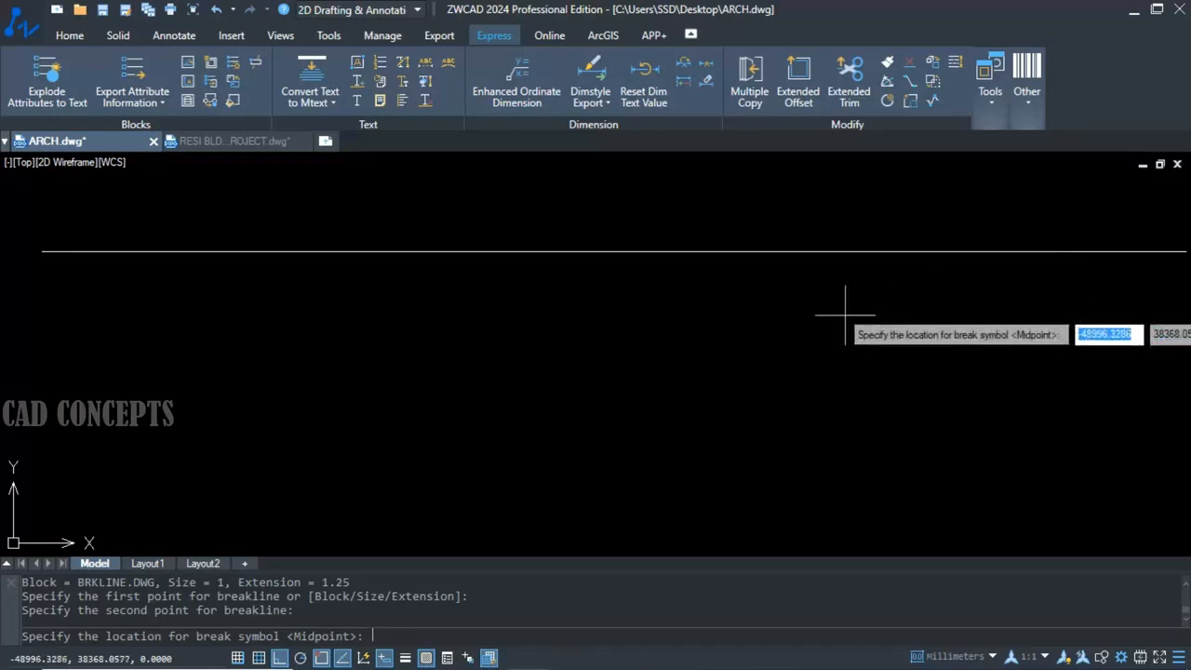
pyautogui.moveTo(845, 315); pyautogui.dragTo(828, 317, button='middle')
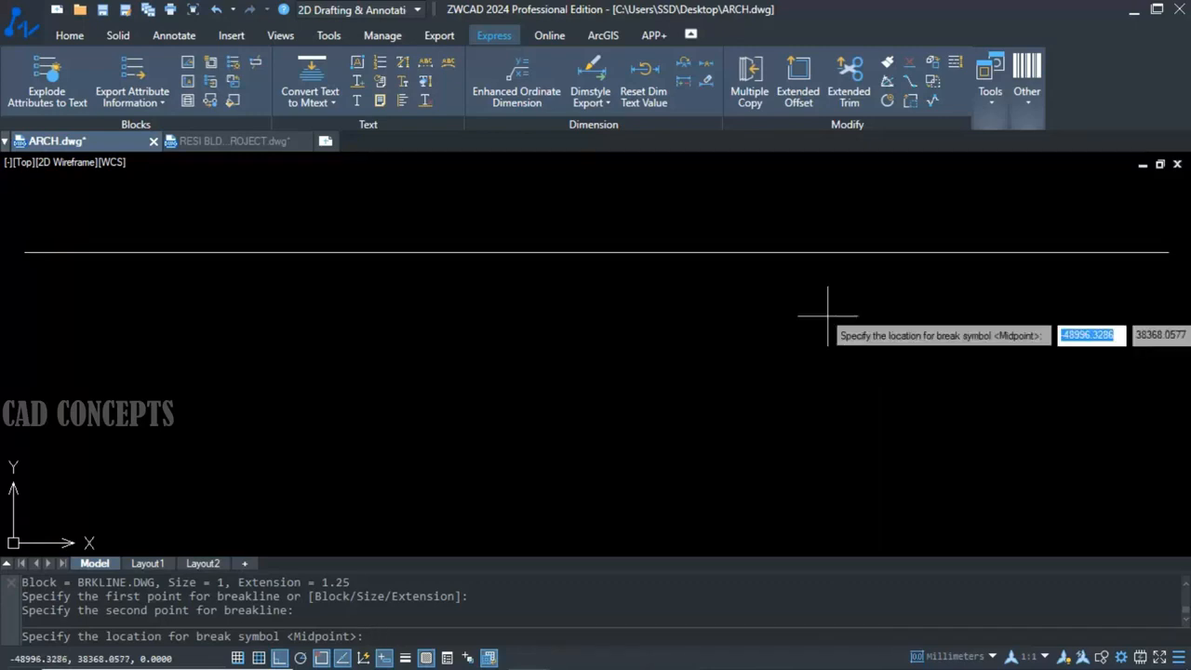
pyautogui.write('M')
pyautogui.press('Return')
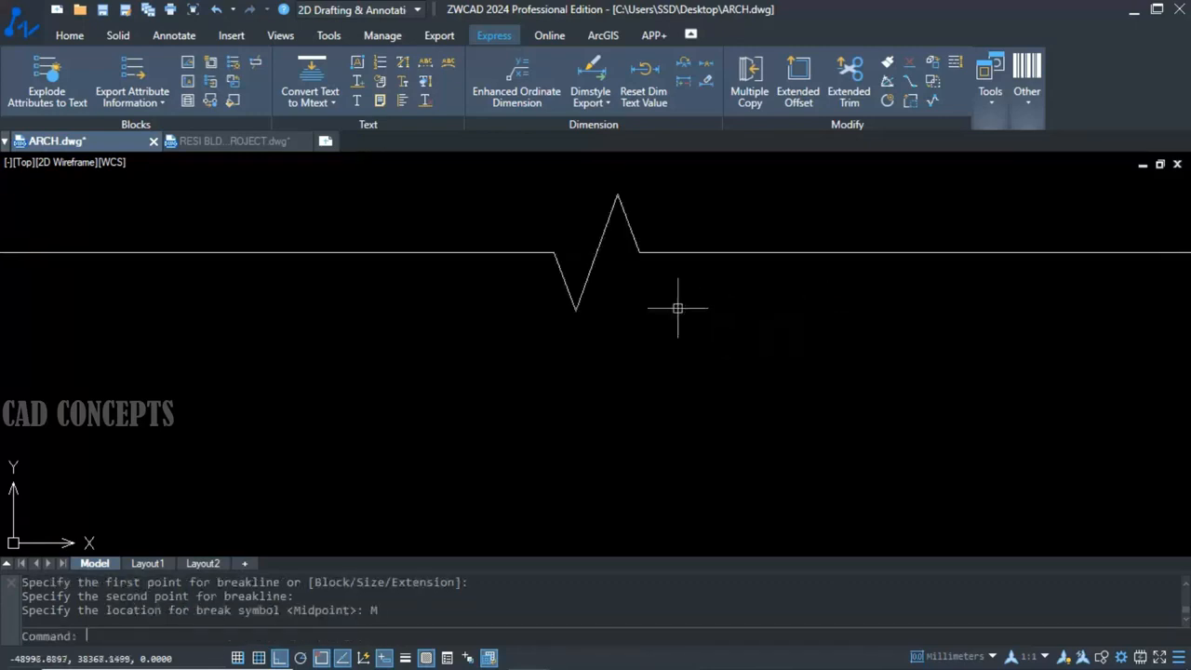
# Draw a second horizontal BREAKLINE of similar length below the first, accepting the midpoint for the break symbol.
pyautogui.press('Return')
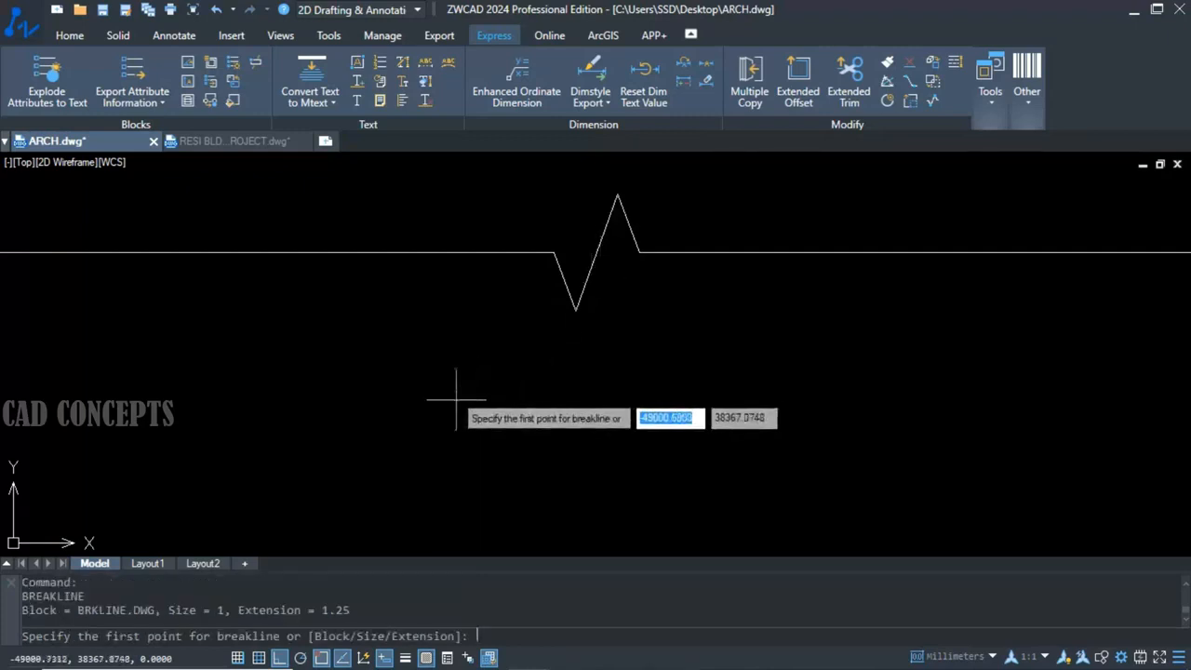
pyautogui.click(10, 451)
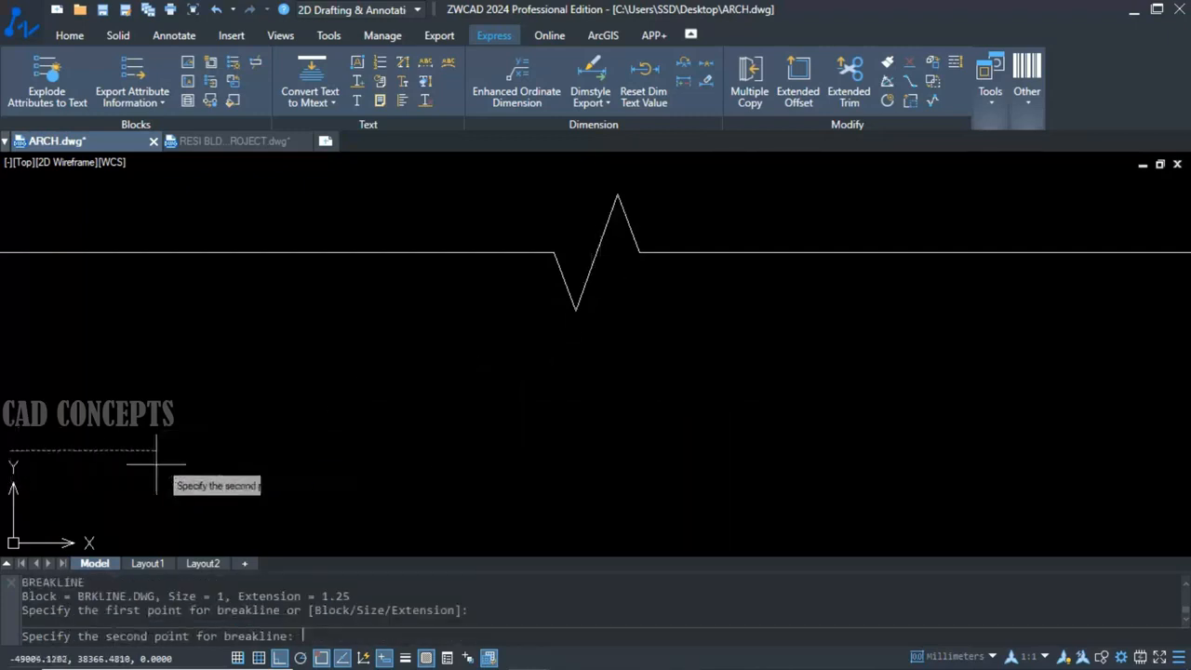
pyautogui.click(1174, 451)
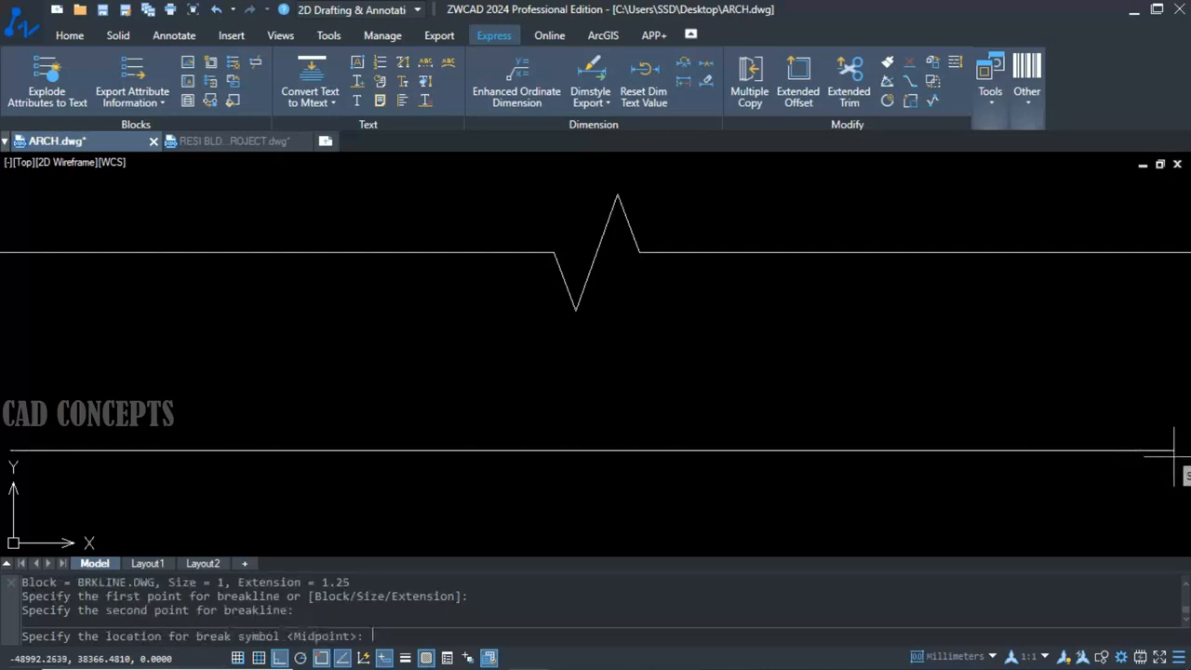
pyautogui.press('Return')
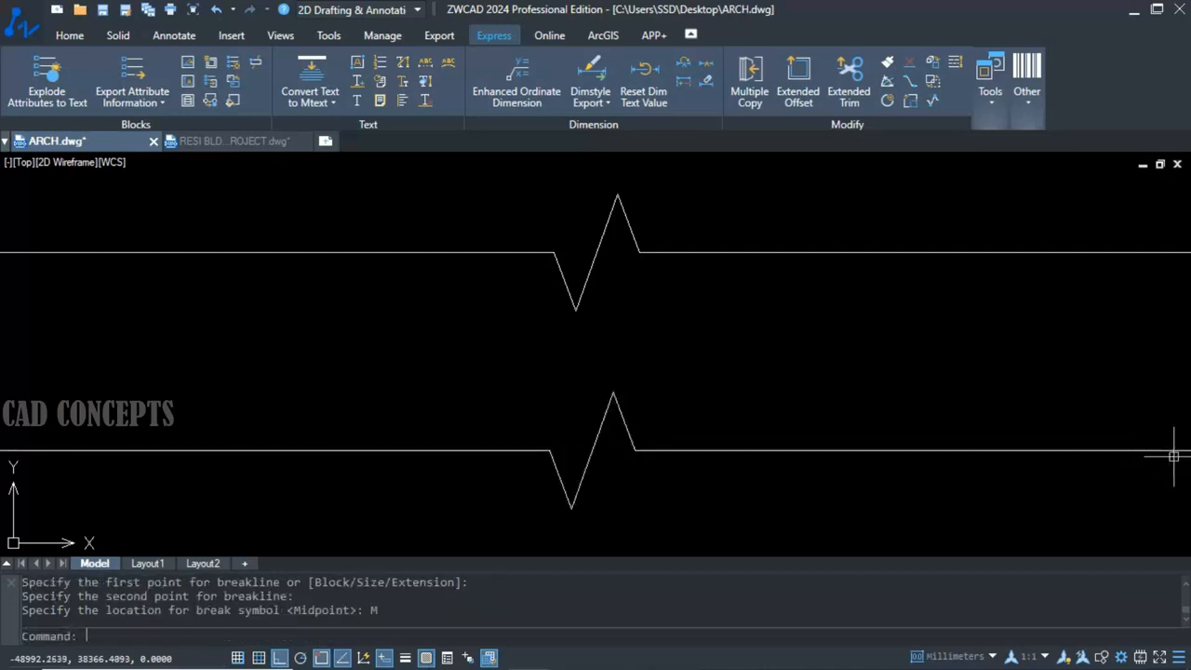
# With Ortho off, draw a diagonal BREAKLINE rising rightward beside the two horizontal ones, with the break symbol at its midpoint.
pyautogui.scroll(-2, 595, 364)
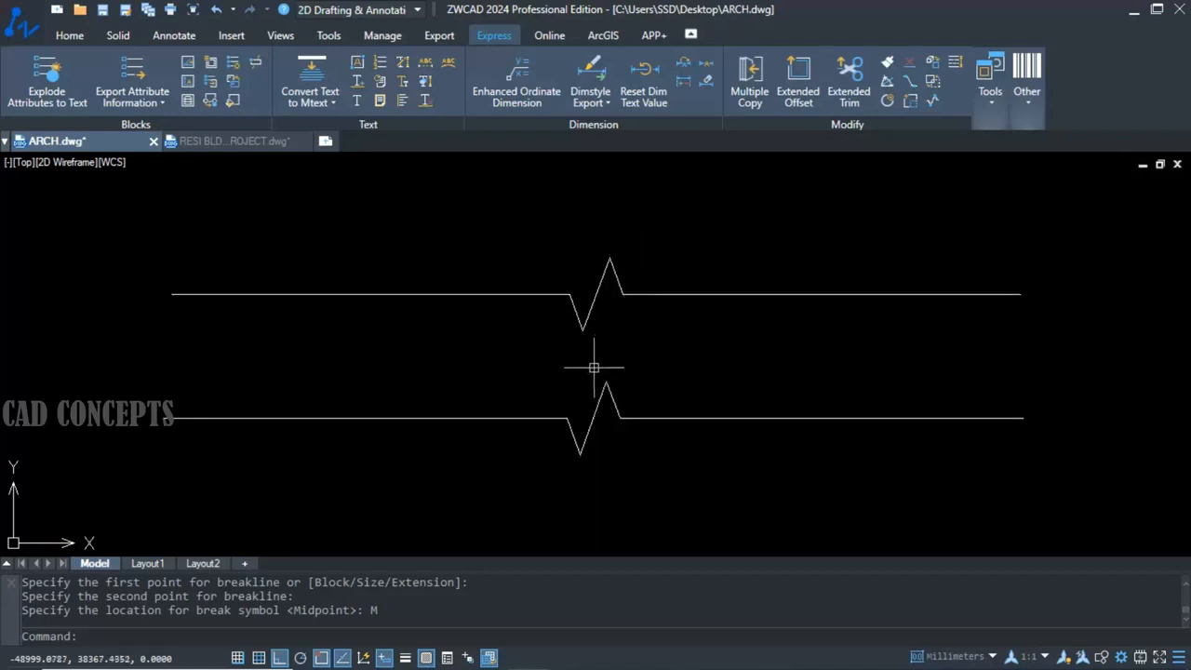
pyautogui.scroll(-2, 490, 273)
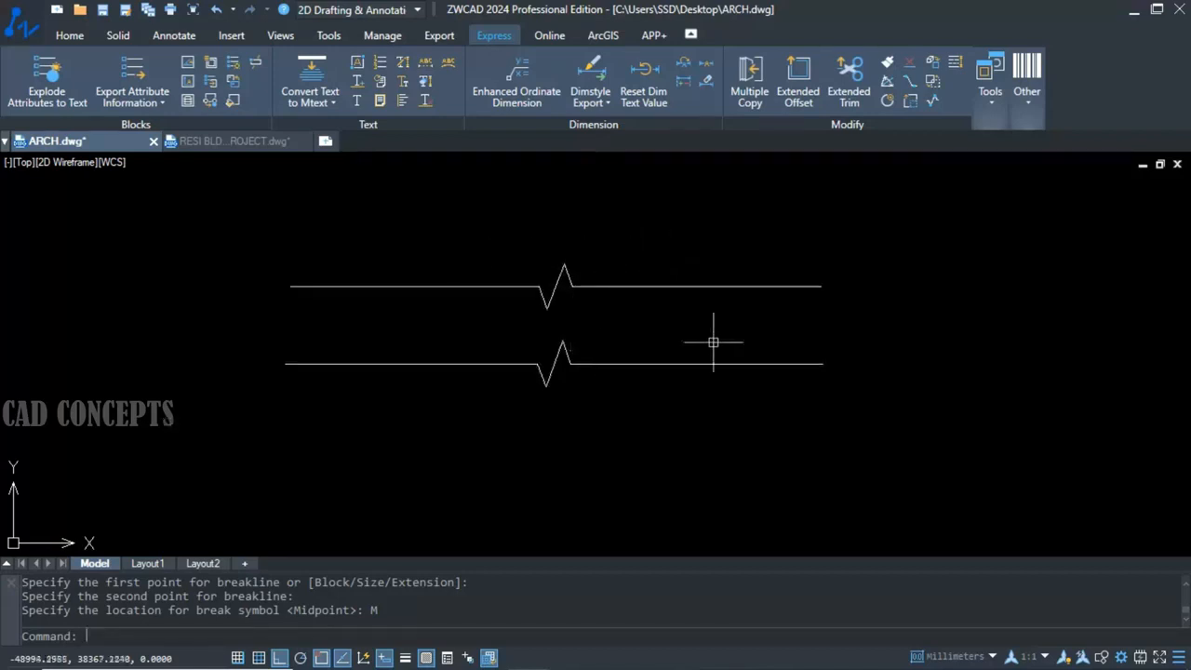
pyautogui.moveTo(713, 337); pyautogui.dragTo(513, 291, button='middle')
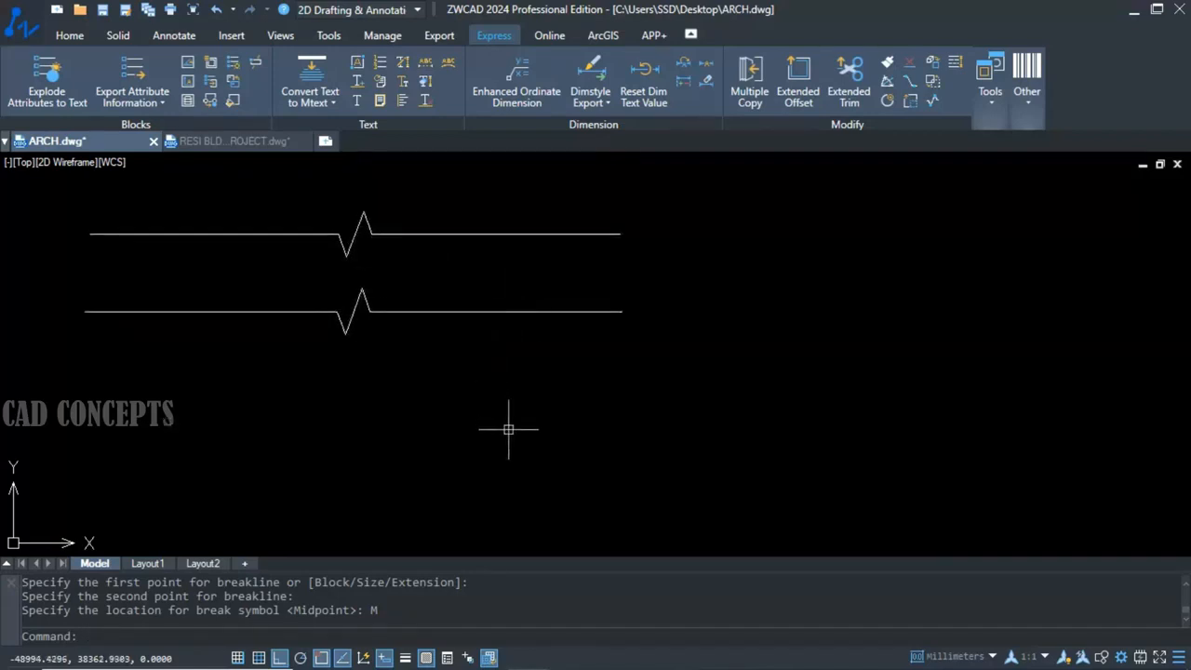
pyautogui.press('Return')
pyautogui.click(627, 502)
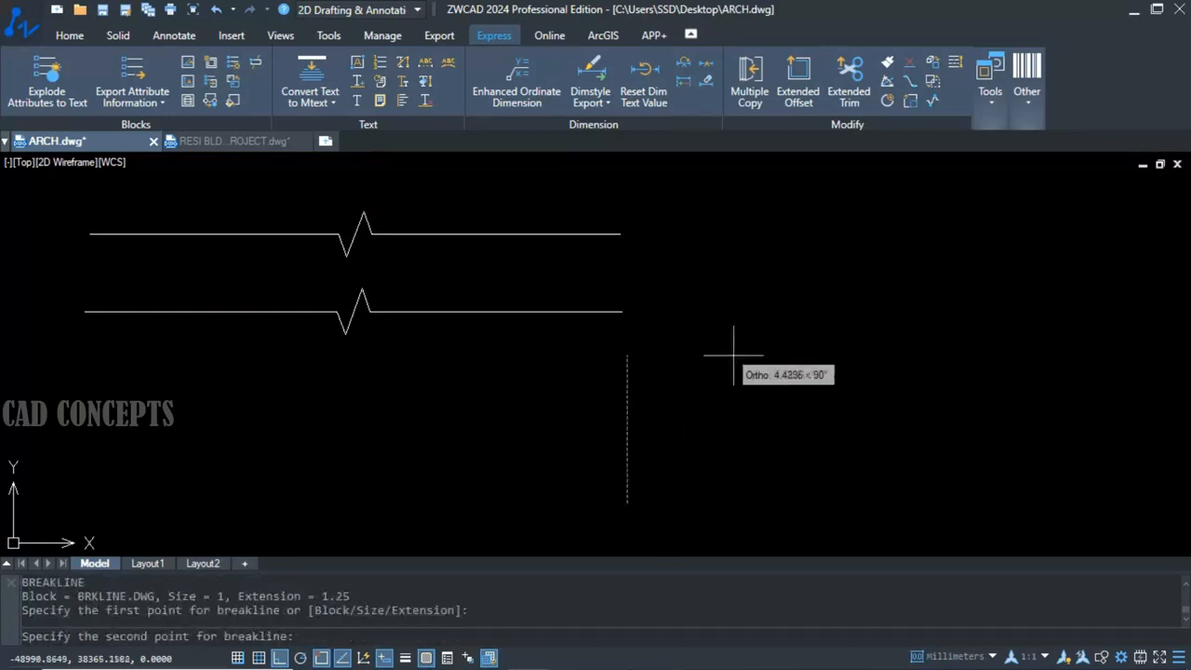
pyautogui.press('F8')
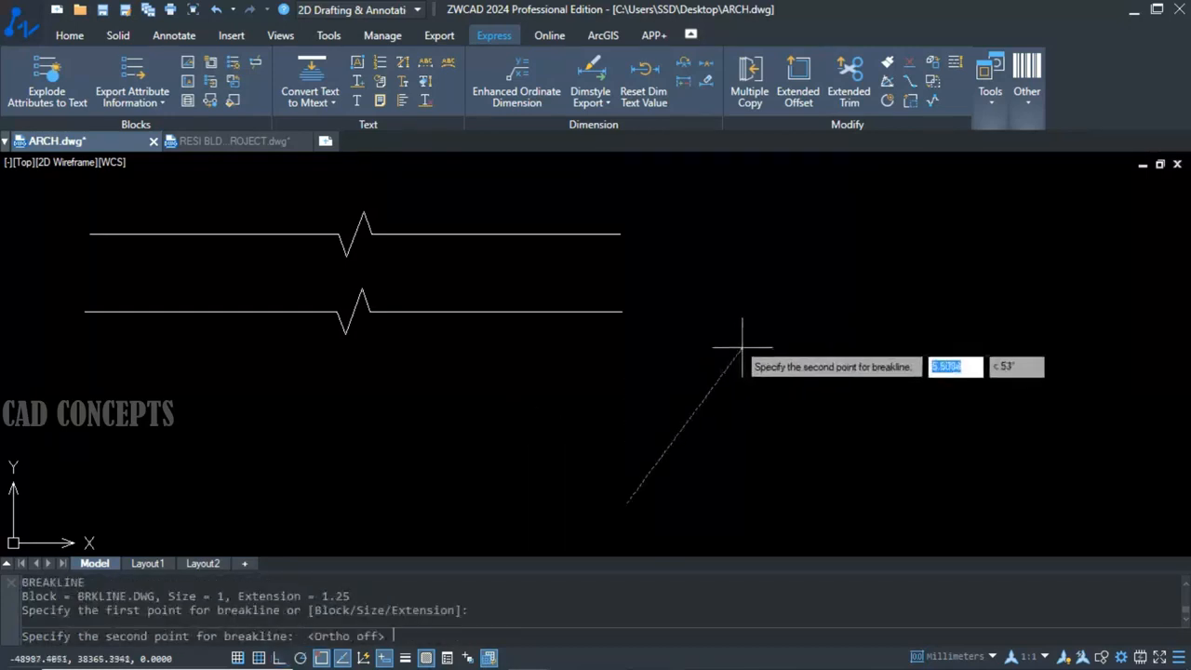
pyautogui.click(945, 188)
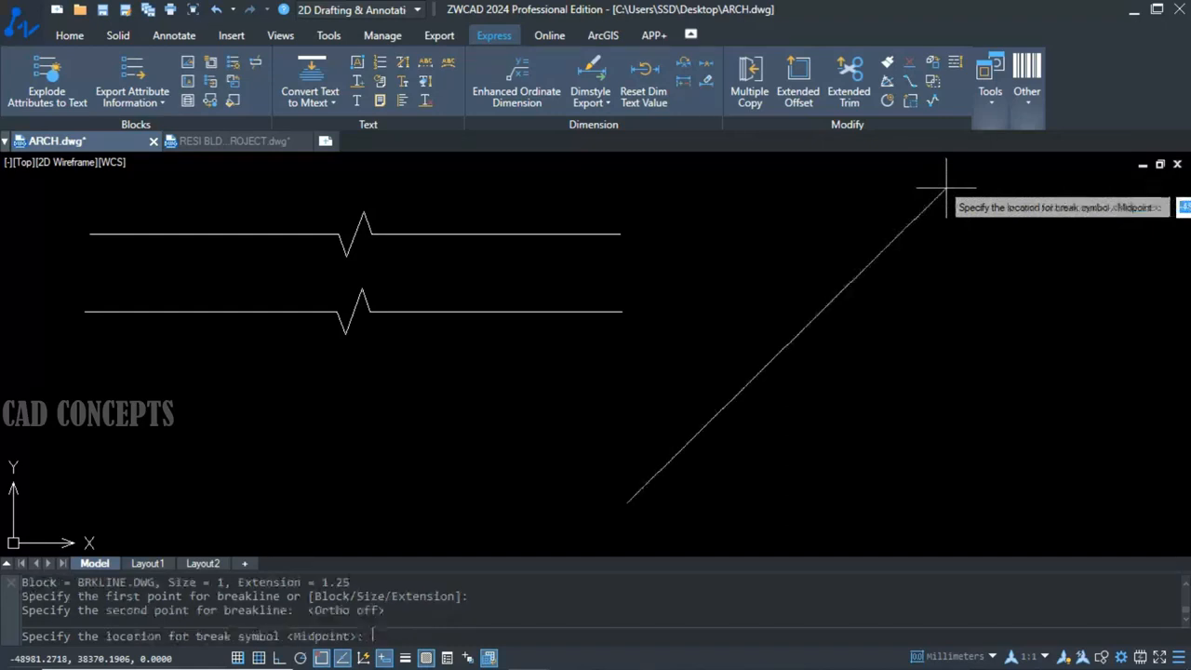
pyautogui.click(787, 341)
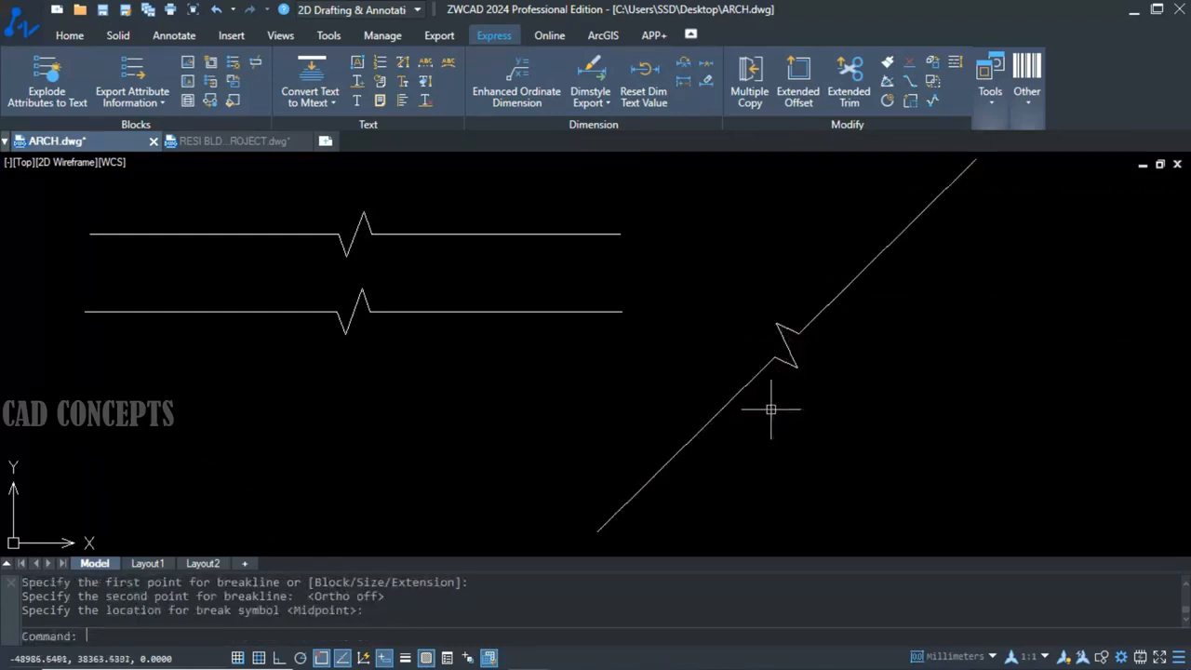
# Draw another diagonal BREAKLINE to the right of the first diagonal one, with the break symbol at its midpoint.
pyautogui.press('Return')
pyautogui.click(800, 518)
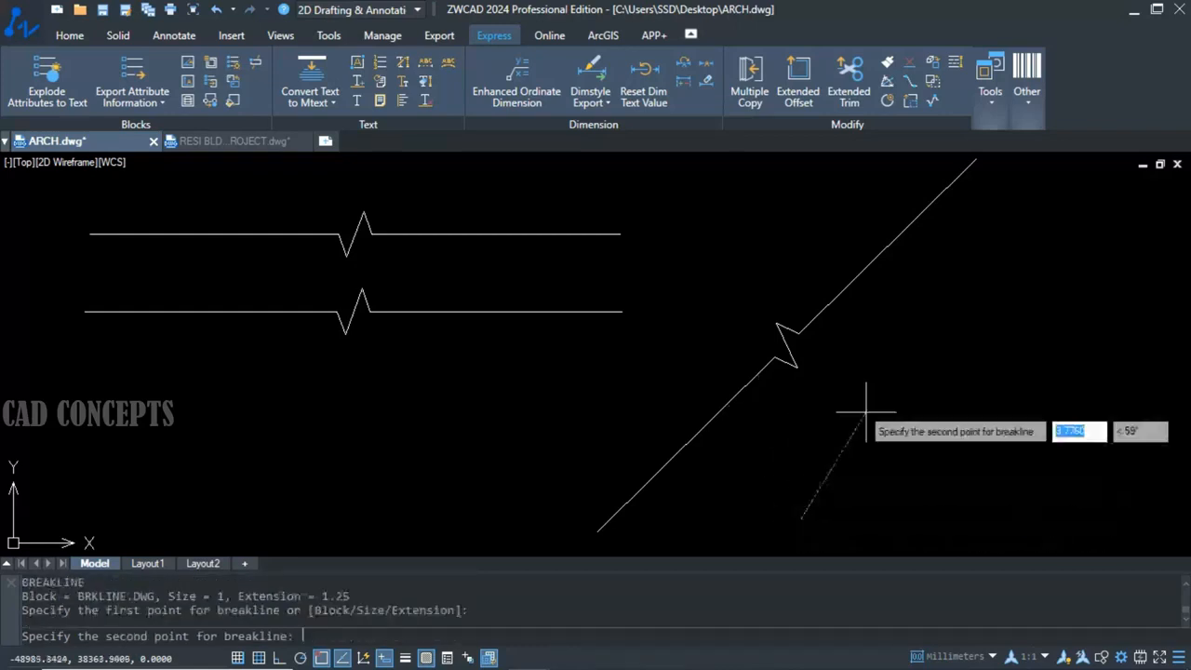
pyautogui.click(1105, 197)
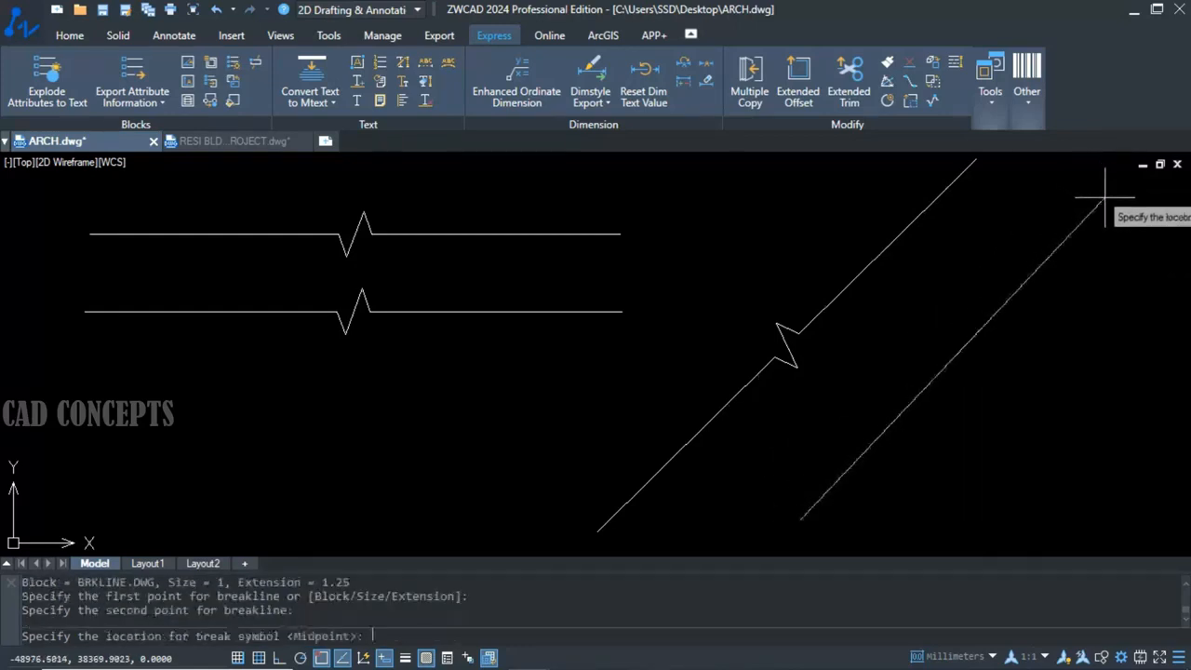
pyautogui.click(953, 357)
pyautogui.moveTo(758, 426); pyautogui.dragTo(745, 428, button='middle')
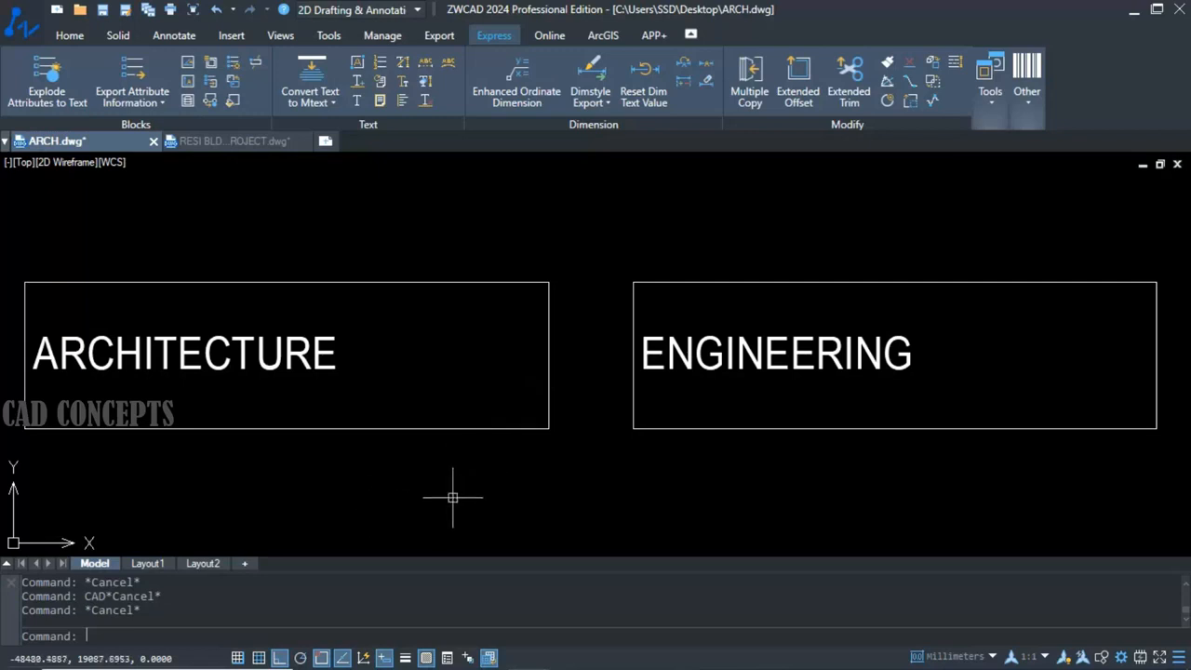
# Stretch the ARCHITECTURE text with TEXTFIT so that it ends just short of its rectangle's right edge.
pyautogui.write('TEXTFIT')
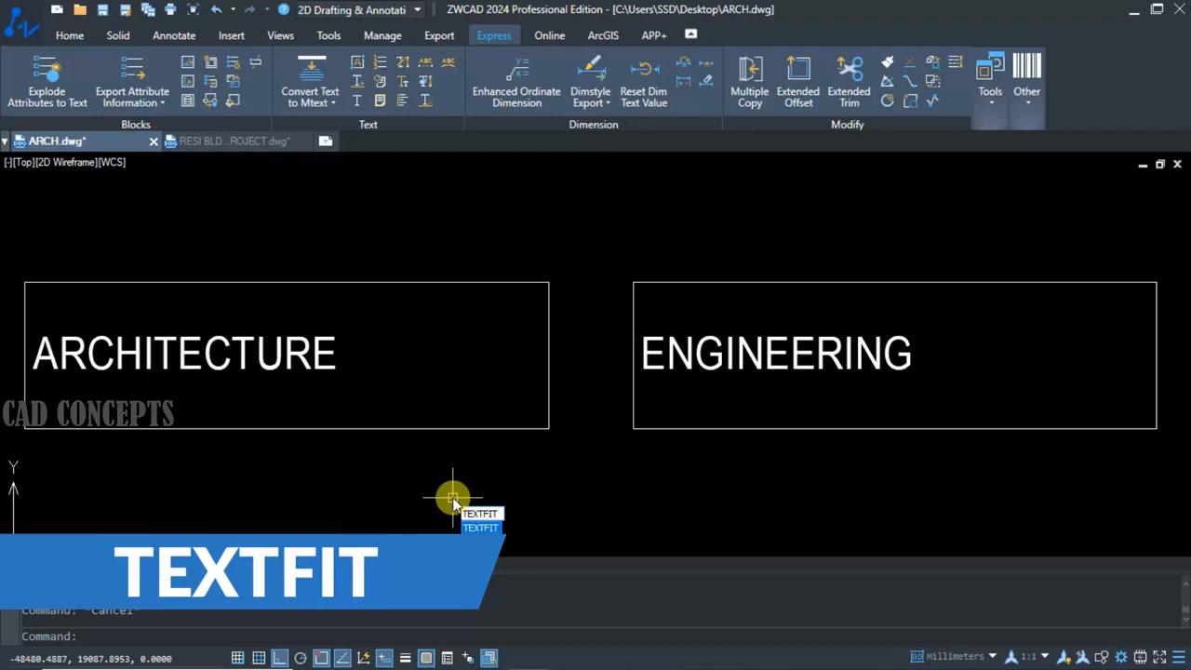
pyautogui.press('Return')
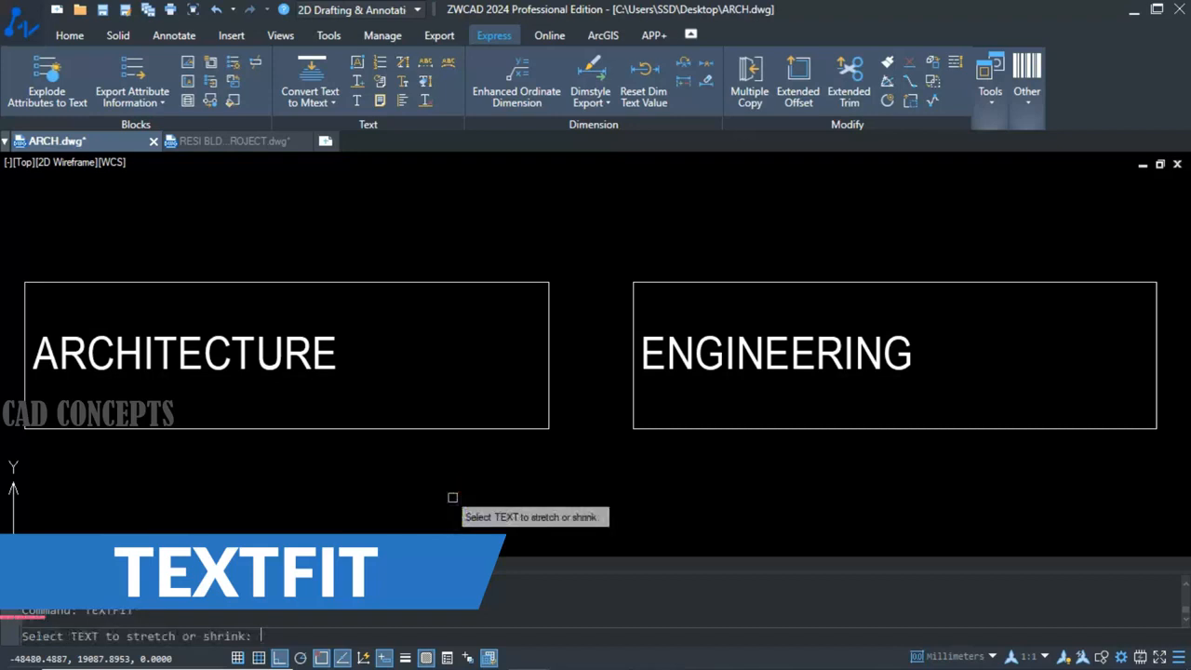
pyautogui.click(144, 370)
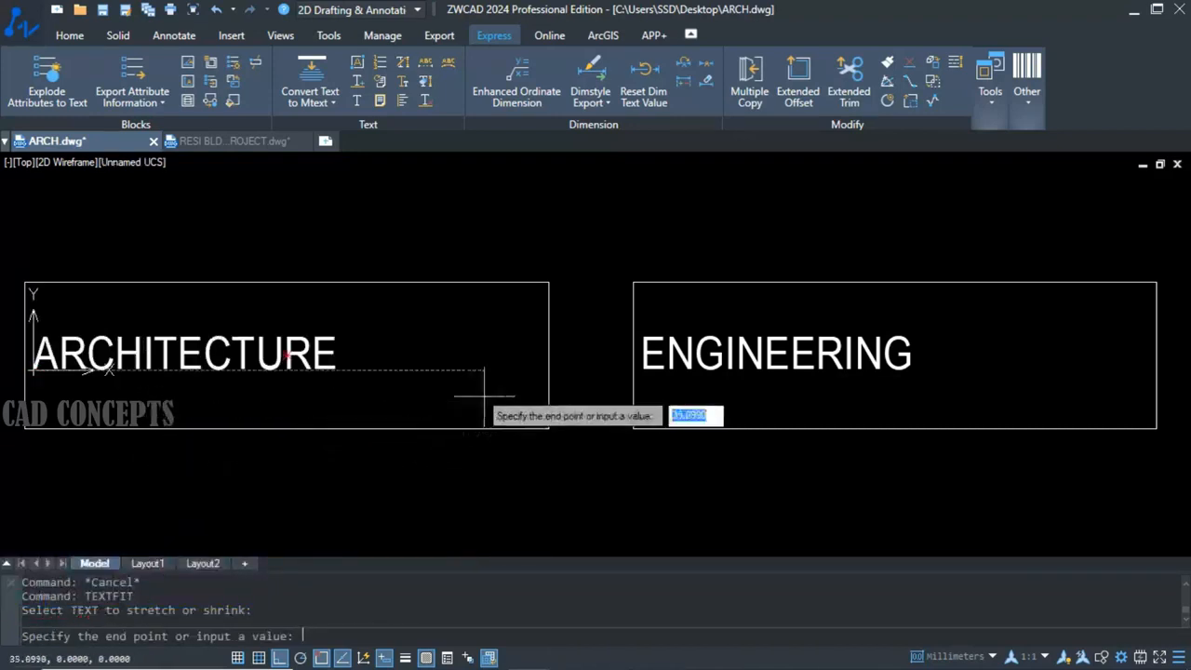
pyautogui.click(530, 364)
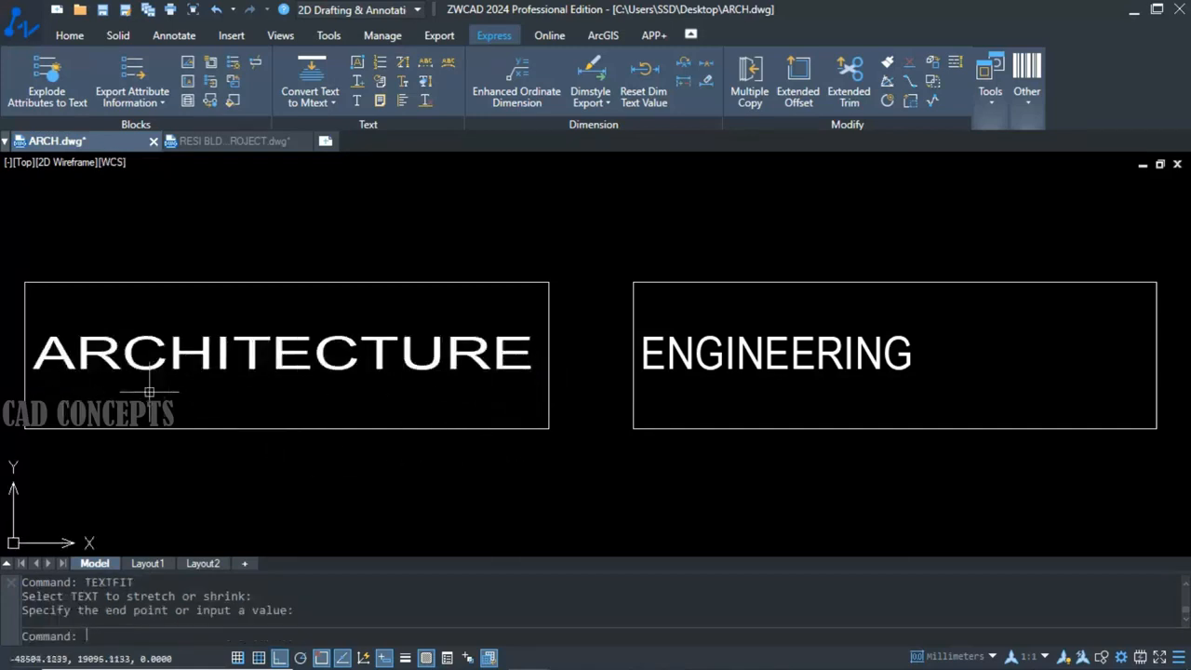
# Stretch the ENGINEERING text with TEXTFIT to about 39 units wide, ending near its rectangle's right edge.
pyautogui.press('Return')
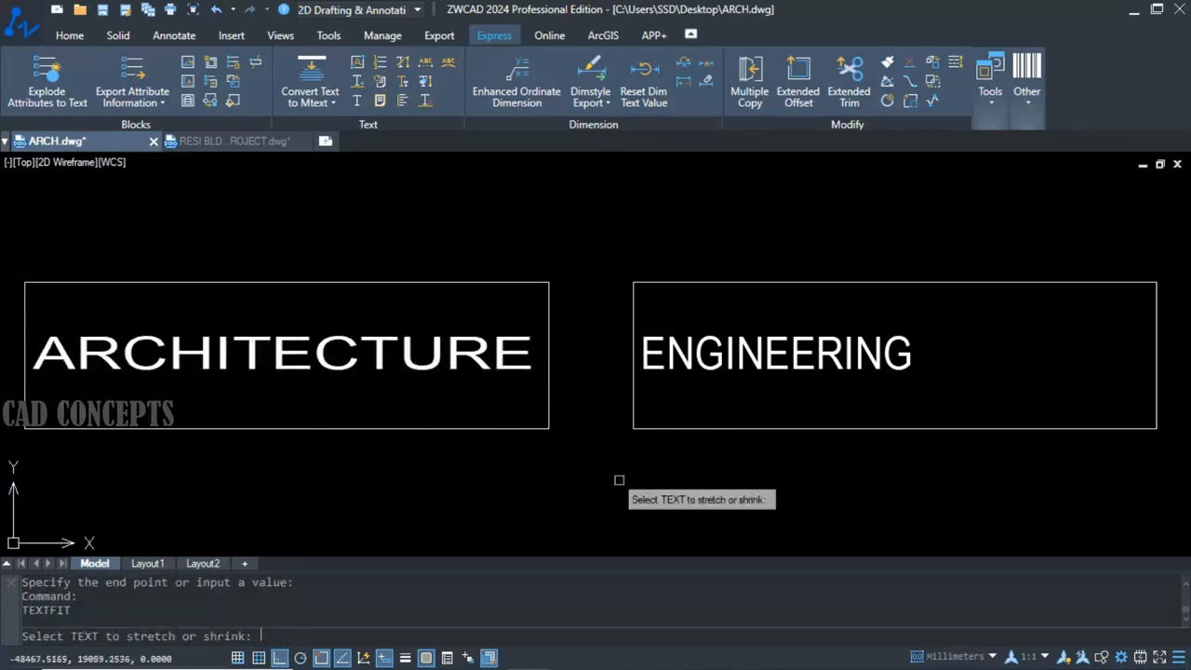
pyautogui.click(672, 363)
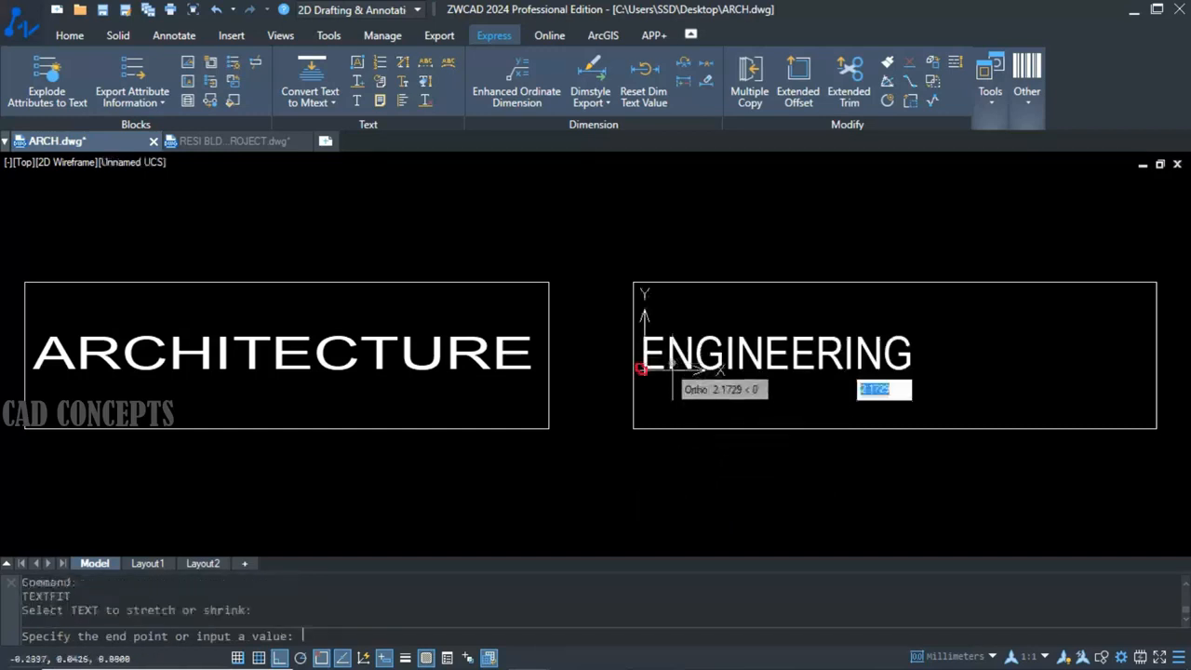
pyautogui.click(1146, 514)
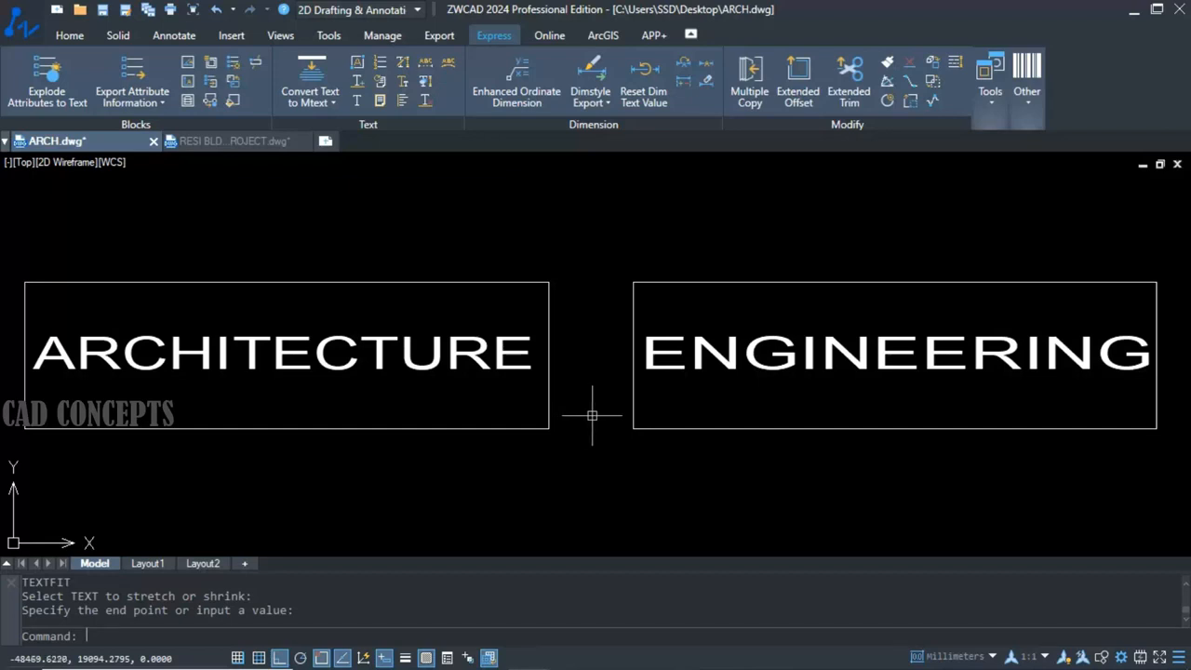
# Place the generated QR code at an insertion point in the empty drawing area.
pyautogui.hotkey('ctrl', 'shift', 's')
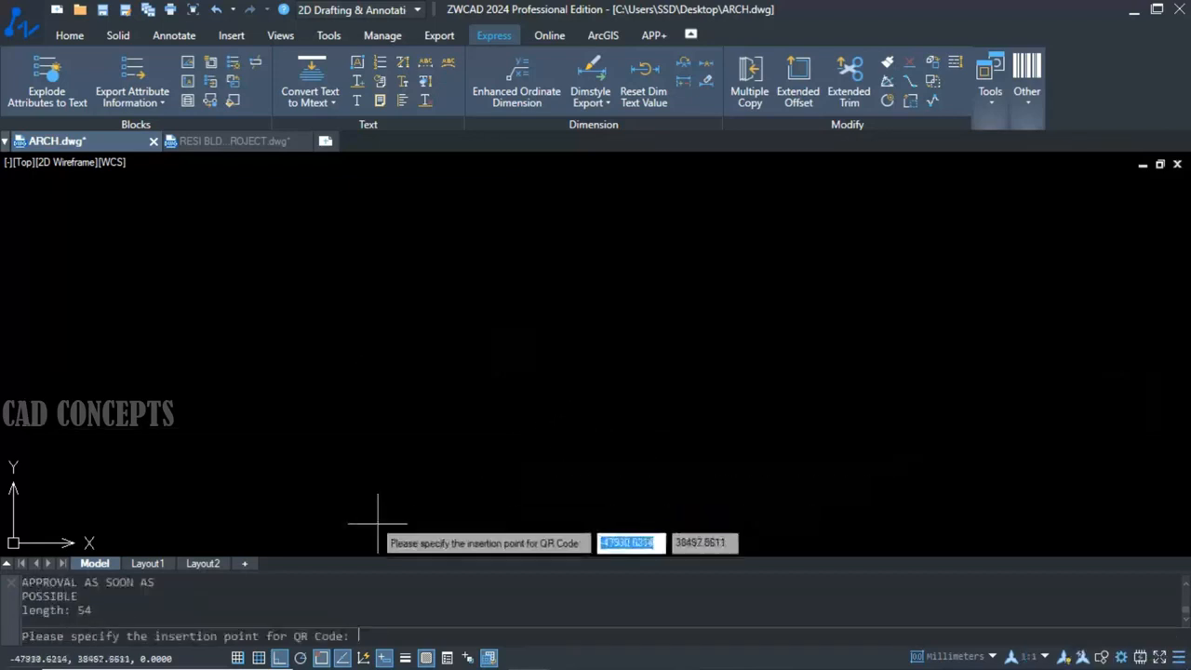
pyautogui.click(400, 526)
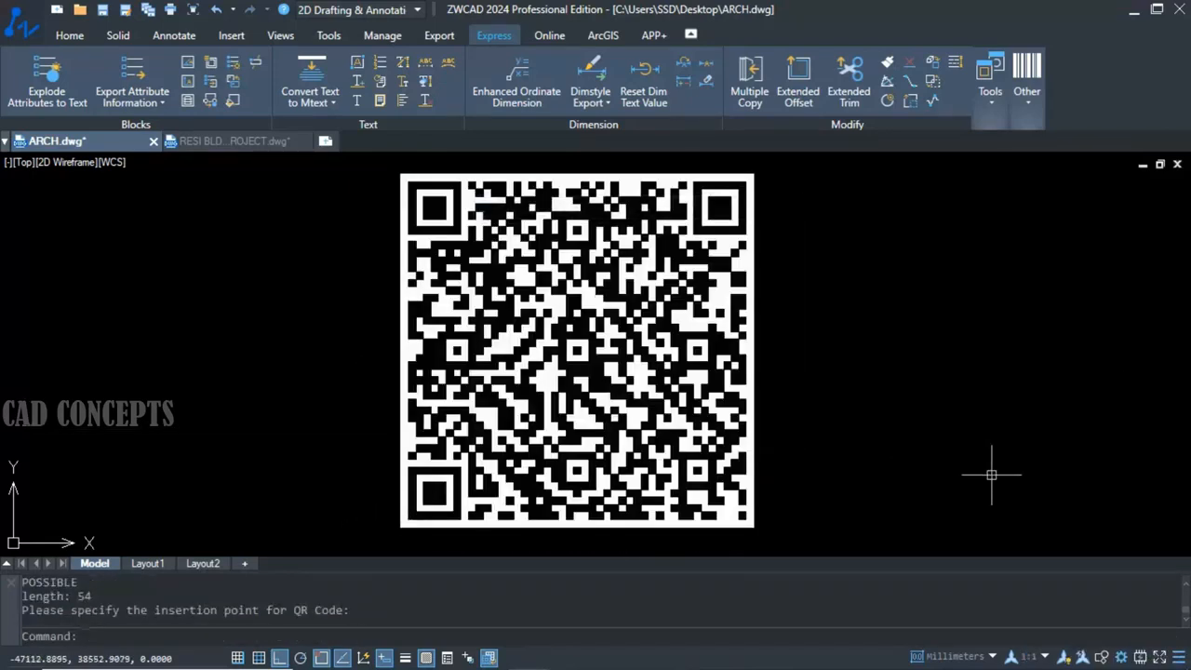
pyautogui.click(647, 397)
pyautogui.press('Return')
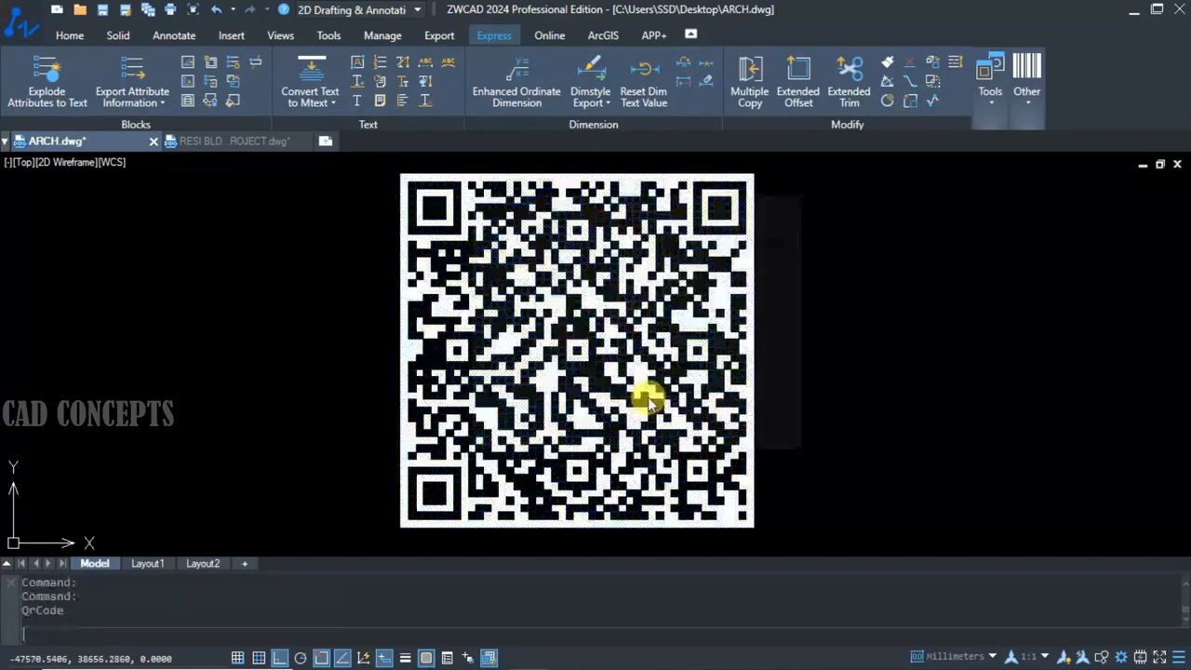
pyautogui.click(796, 202)
pyautogui.doubleClick(755, 213)
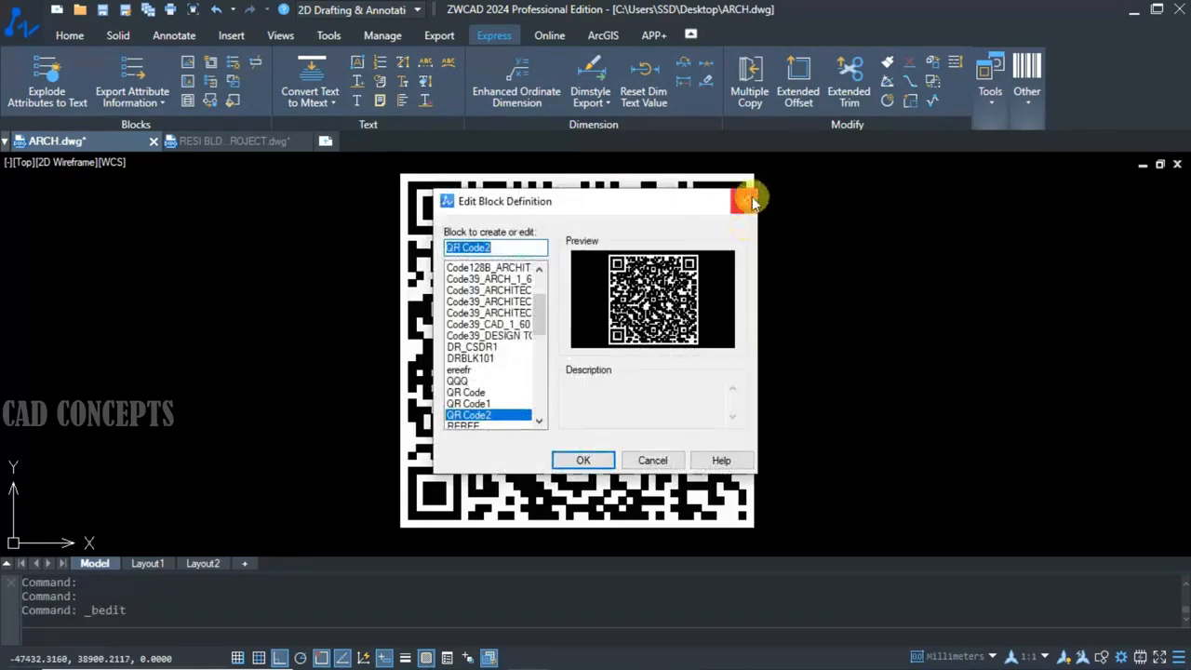
pyautogui.click(748, 198)
pyautogui.hotkey('ctrl', 'z')
pyautogui.hotkey('ctrl', 'z')
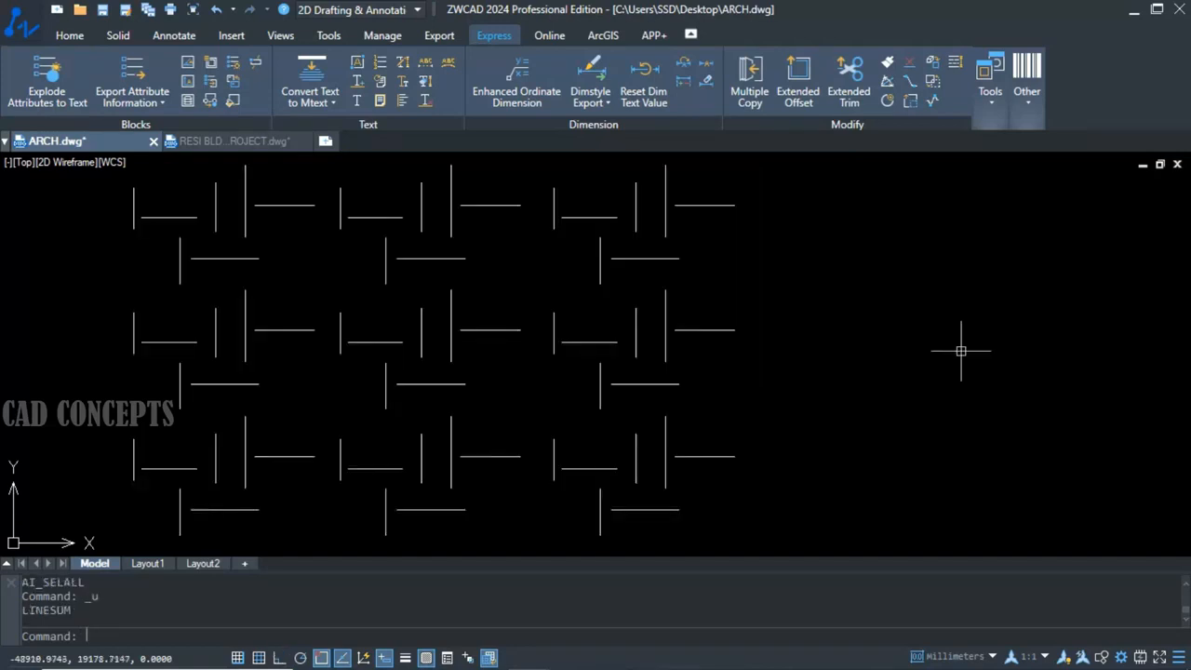
pyautogui.click(790, 165)
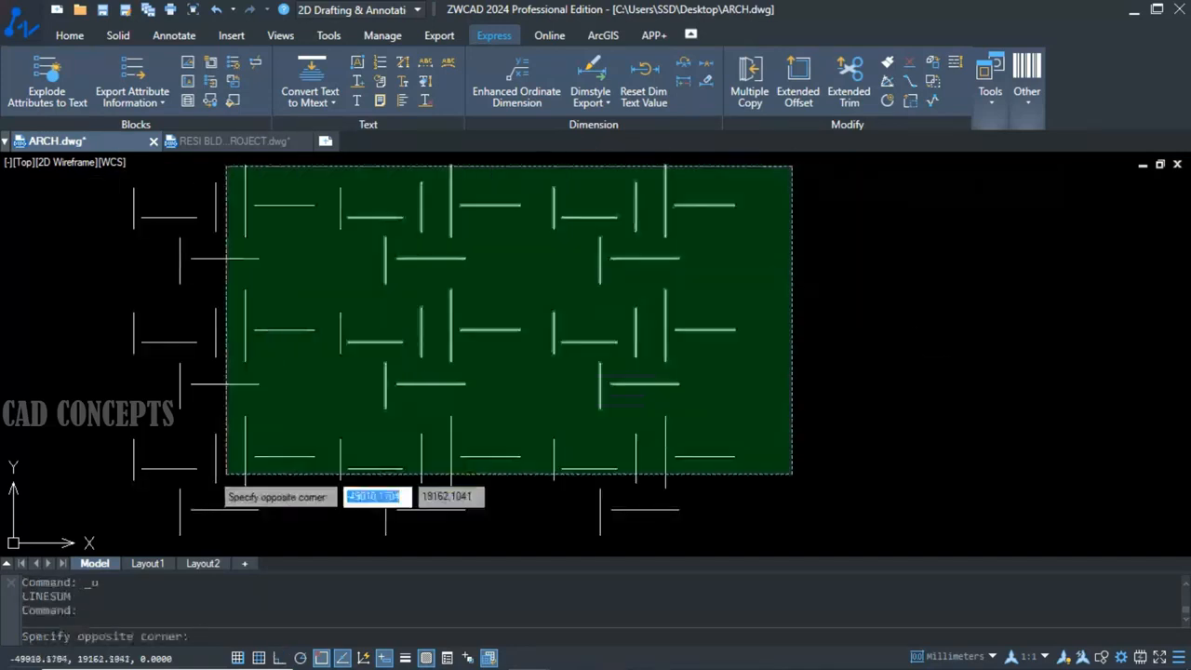
pyautogui.click(224, 478)
pyautogui.press('Escape')
# Calculate the total length of all the lines in the drawing with LINESUM.
pyautogui.write('LINES')
pyautogui.press('Return')
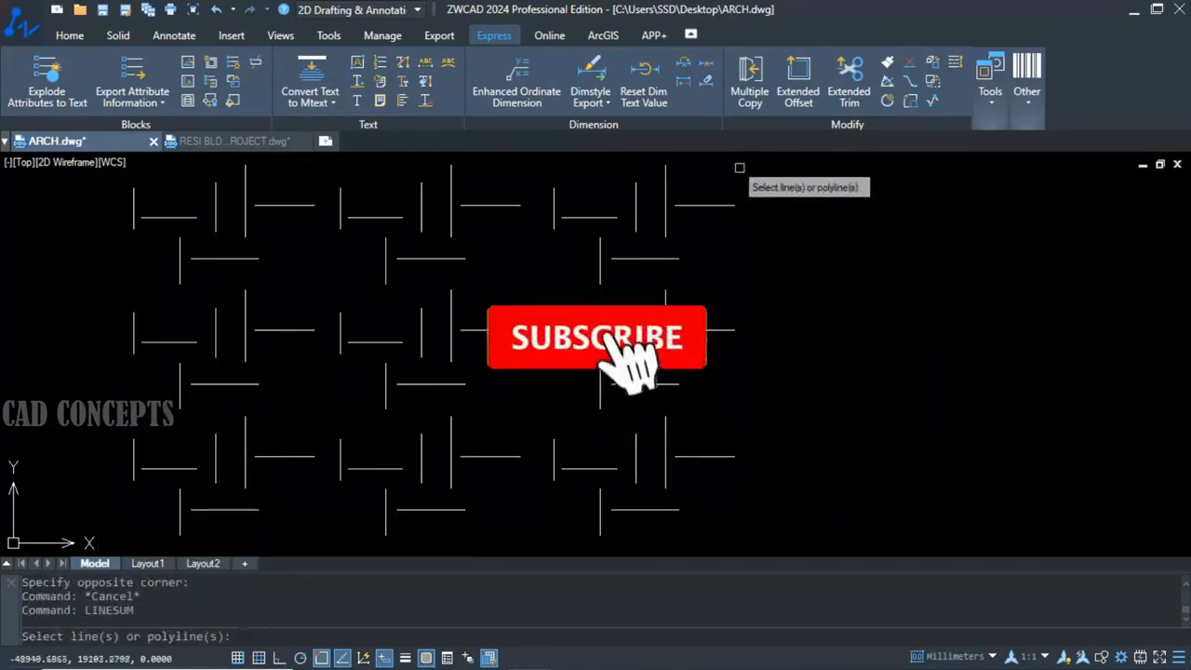
pyautogui.hotkey('ctrl', 'a')
pyautogui.press('Return')
# Copy the LINESUM report from the command history and paste it as text to the right of the lines.
pyautogui.moveTo(131, 614); pyautogui.dragTo(13, 571)
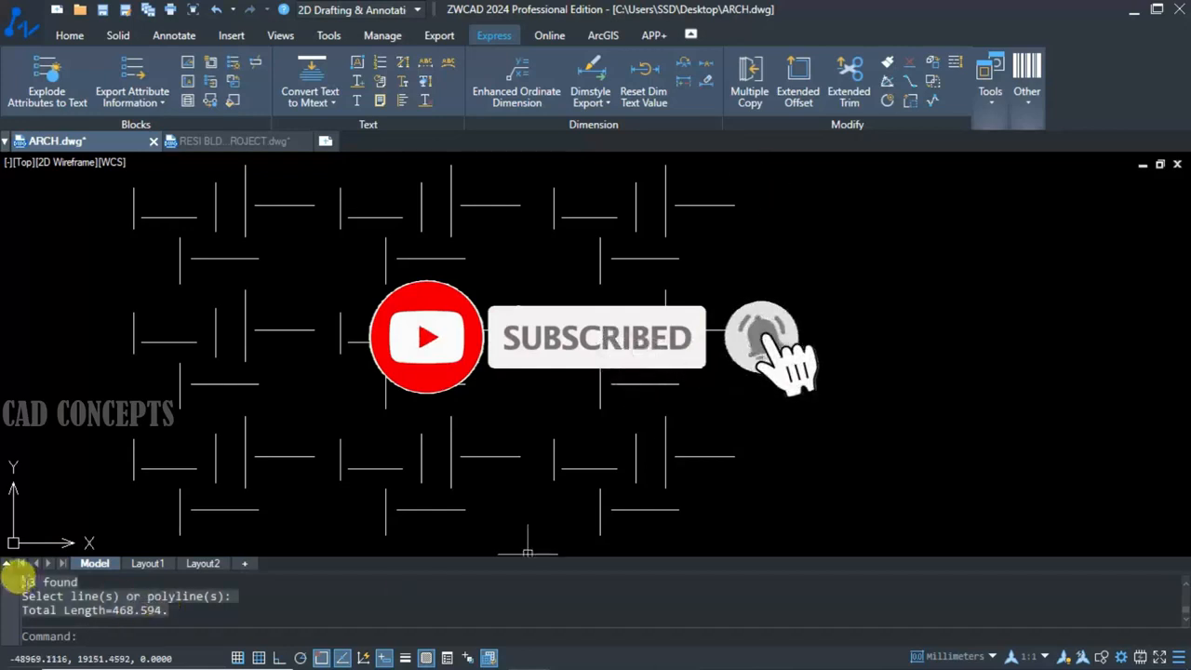
pyautogui.hotkey('ctrl', 'c')
pyautogui.hotkey('ctrl', 'v')
pyautogui.click(798, 324)
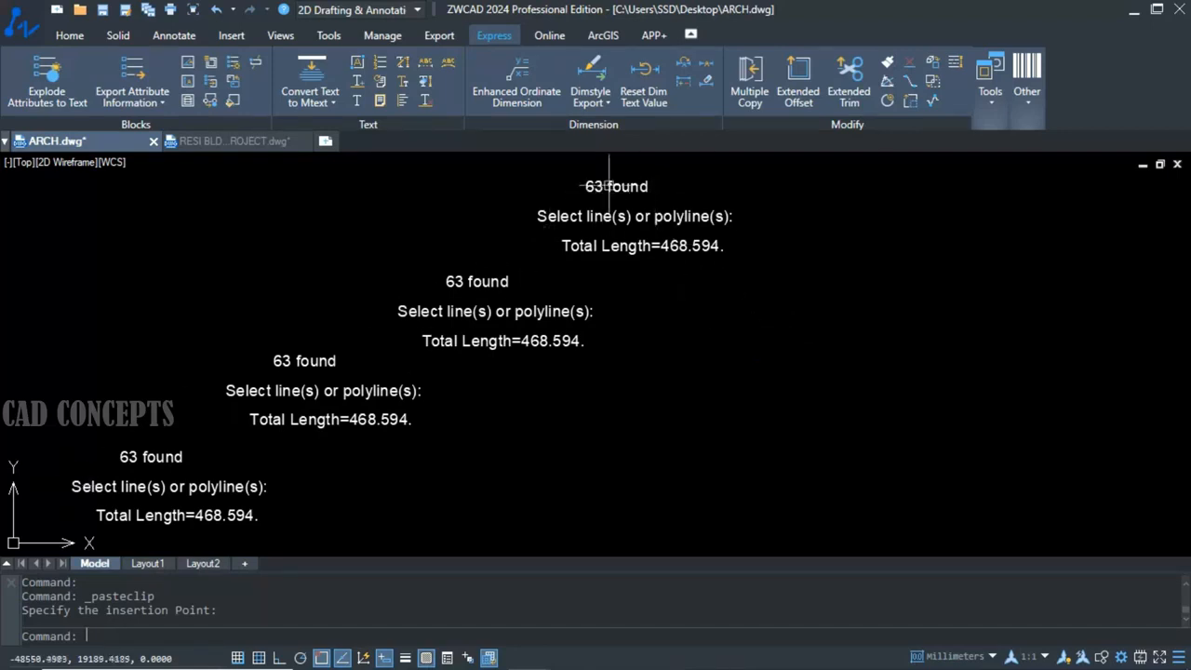
# Start TXTALIGN and select all the staggered text groups for alignment.
pyautogui.moveTo(684, 177); pyautogui.dragTo(78, 547)
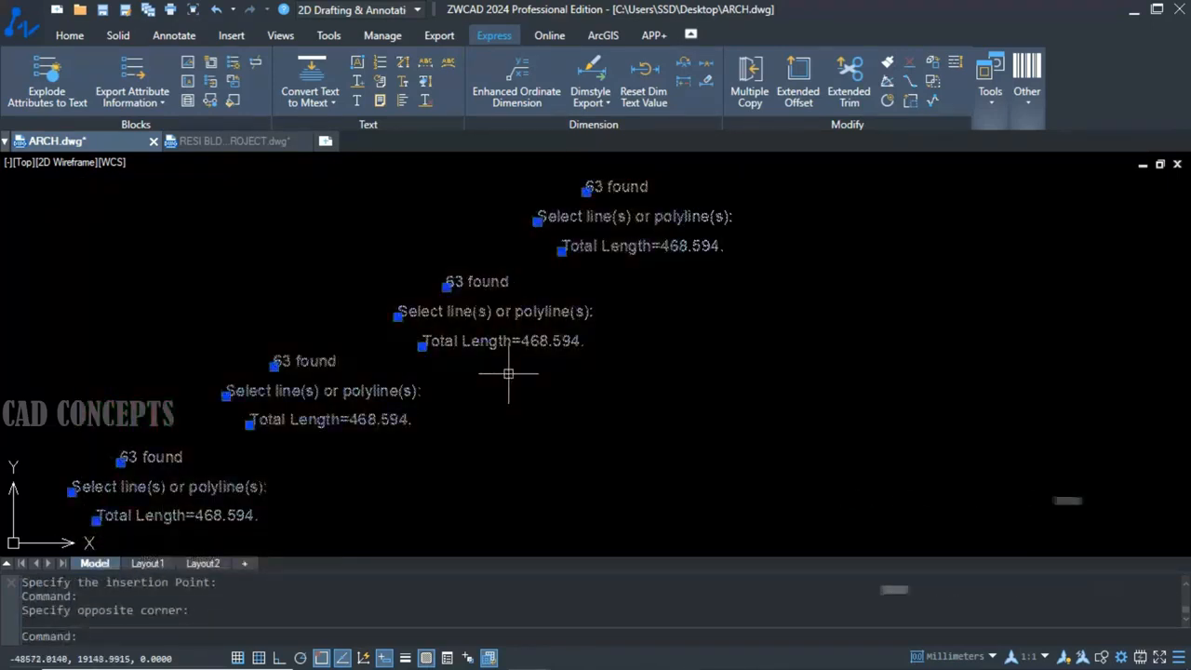
pyautogui.press('Escape')
pyautogui.write('txta')
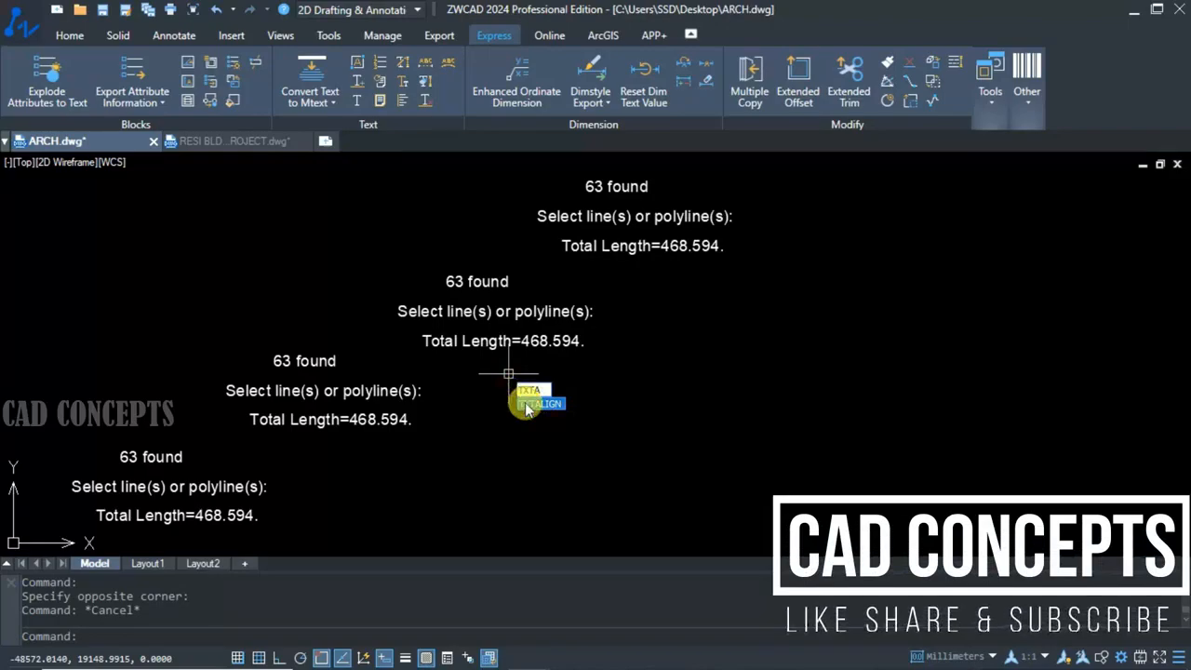
pyautogui.press('Return')
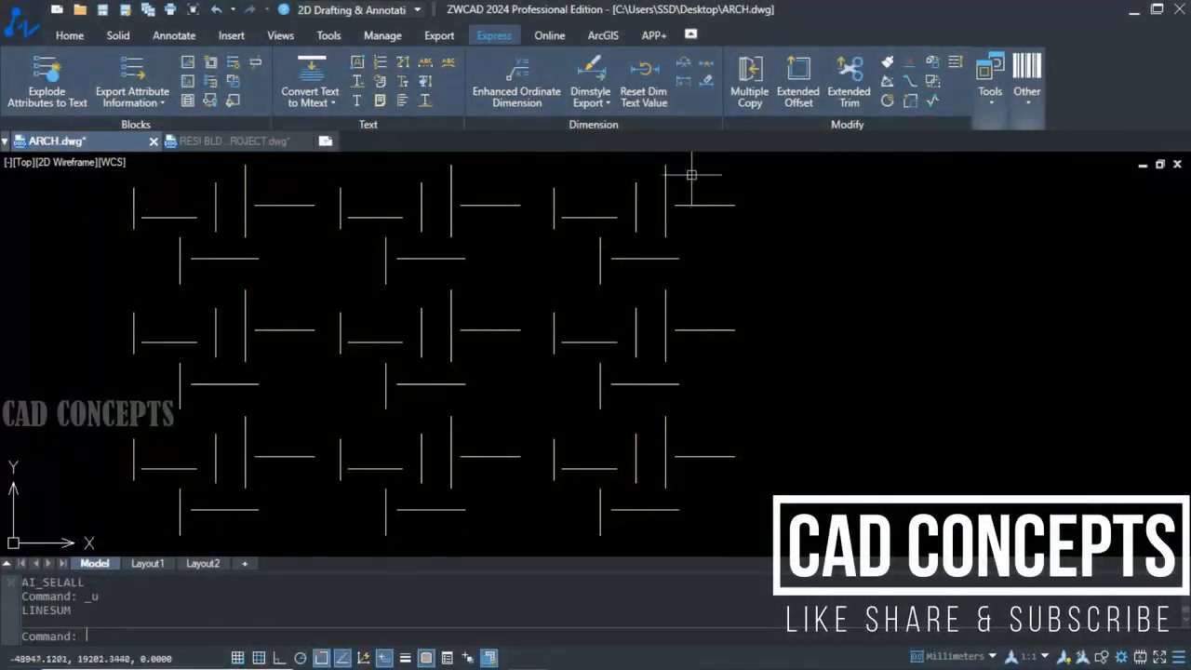
pyautogui.click(771, 181)
pyautogui.click(99, 527)
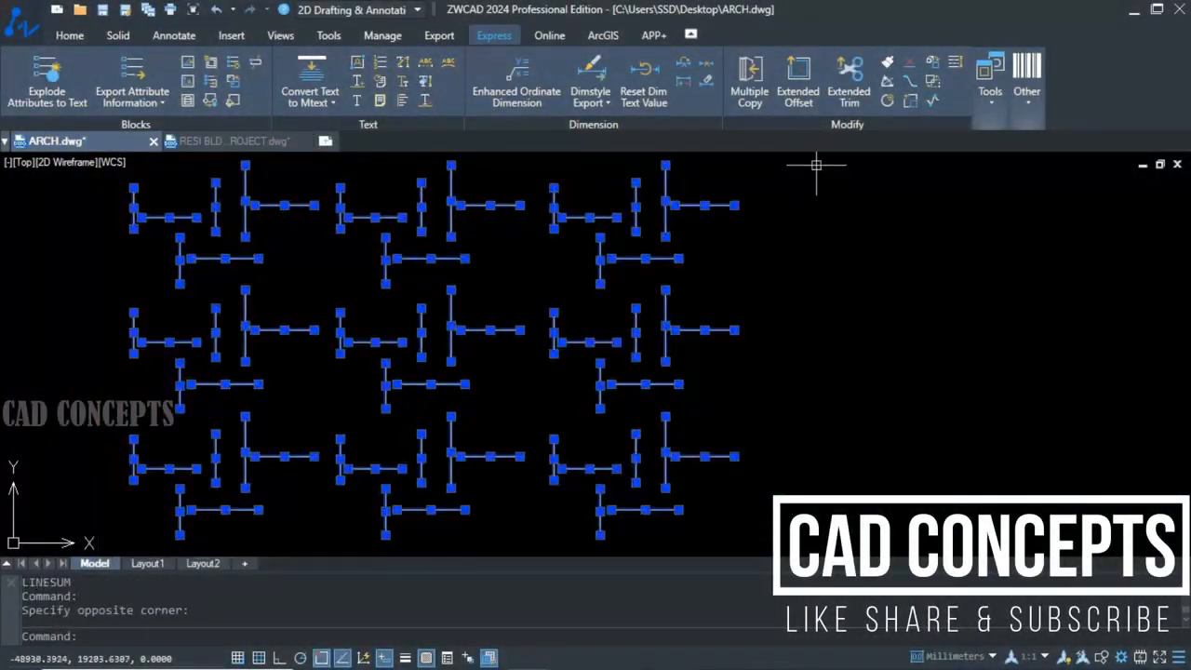